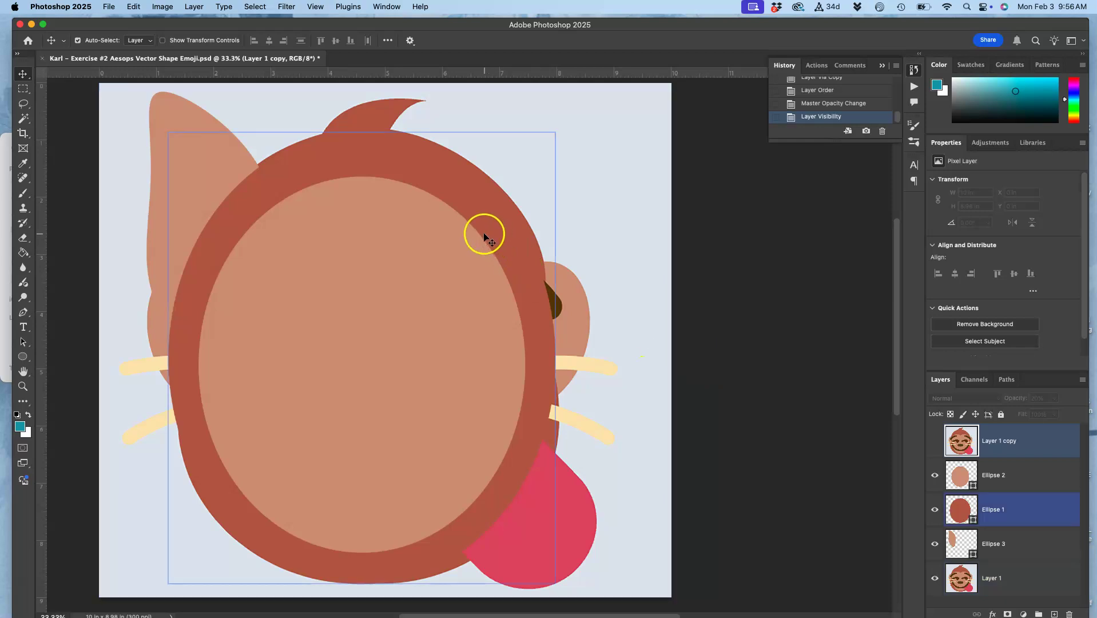
Step: Show the semi-transparent Layer 1 copy and draw a triangle shape about 702 × 582 px over the forehead
click(935, 440)
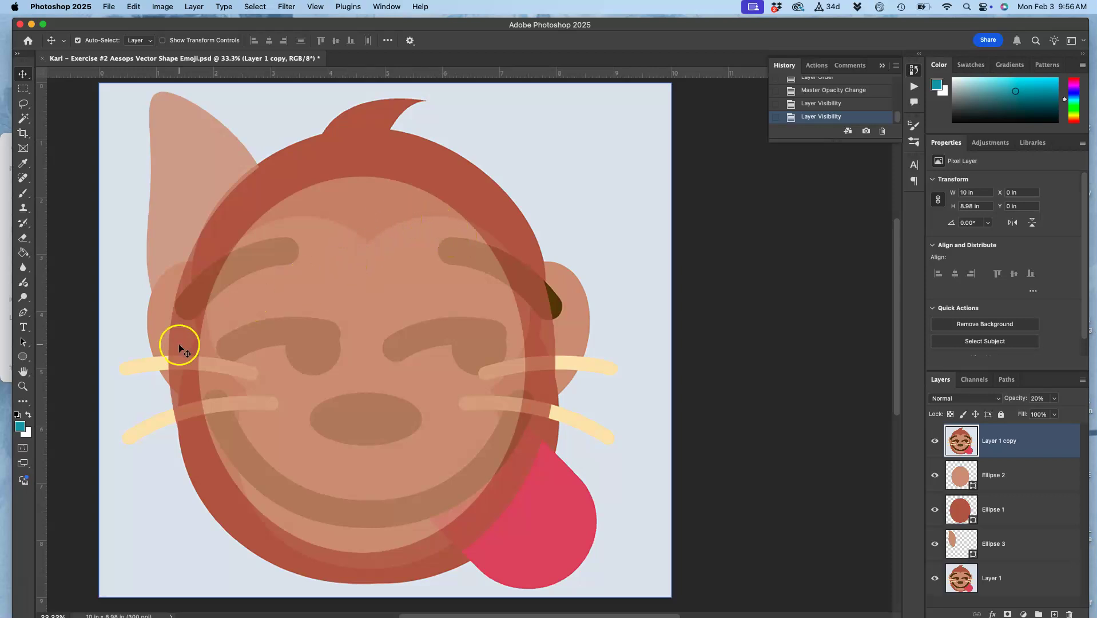
click(24, 357)
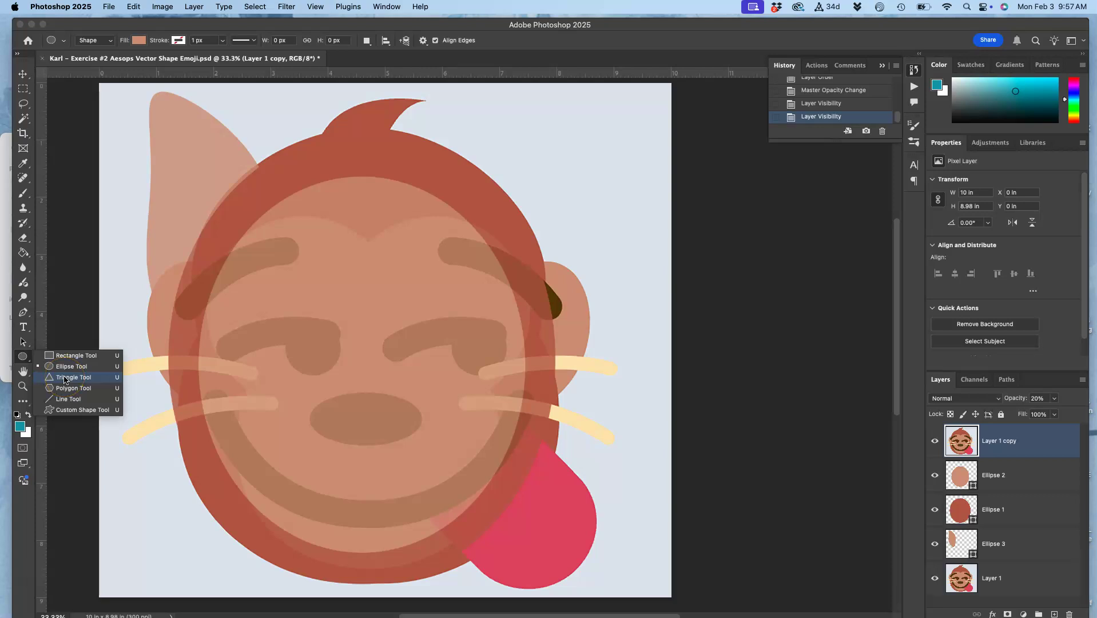
click(65, 378)
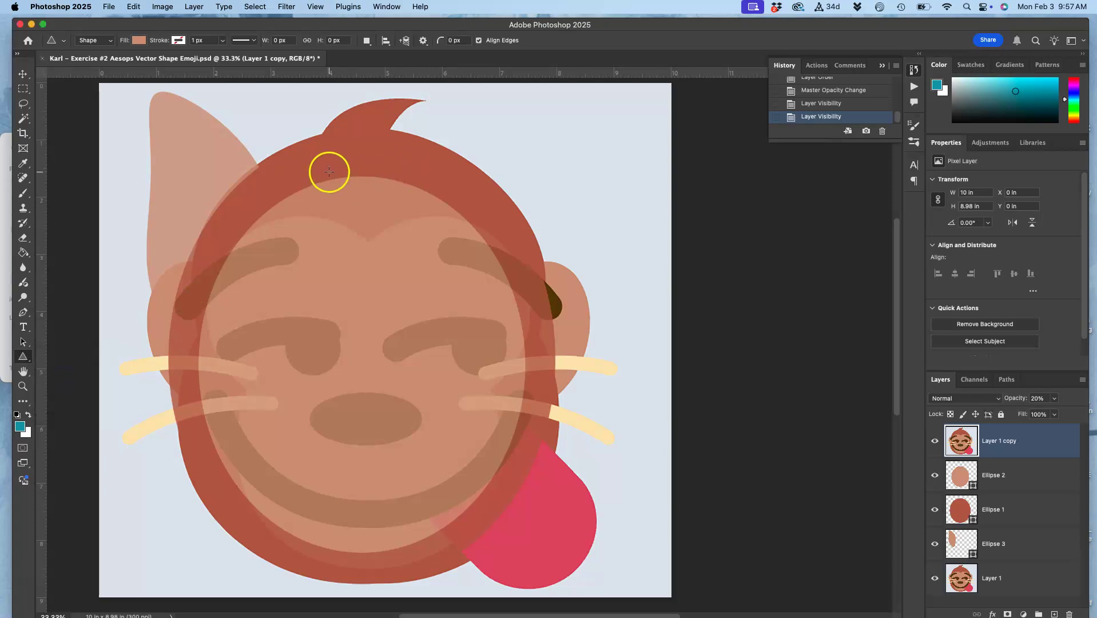
drag(315, 174, 448, 284)
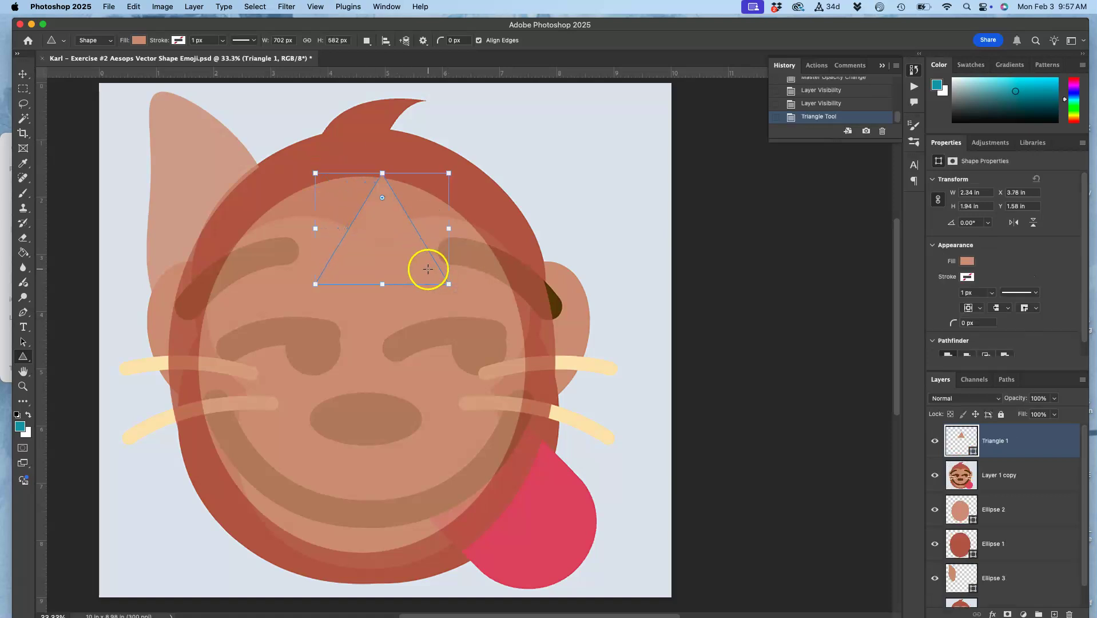
Step: Change the triangle's fill to the reddish-brown hair color b46d57, sampled from the tuft on the head
double_click(963, 437)
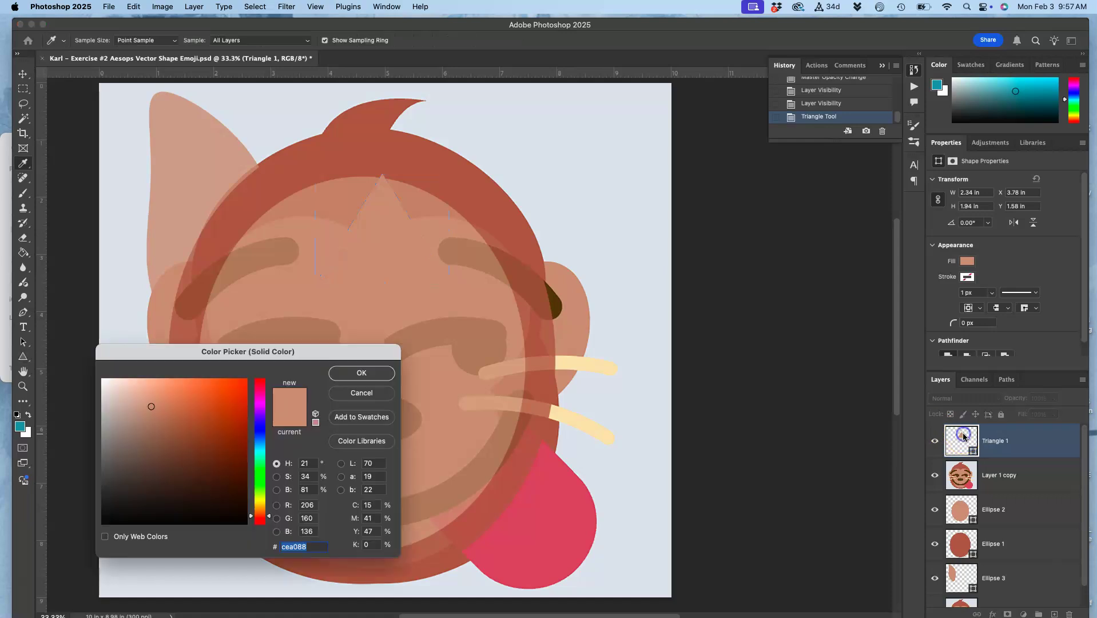
click(377, 107)
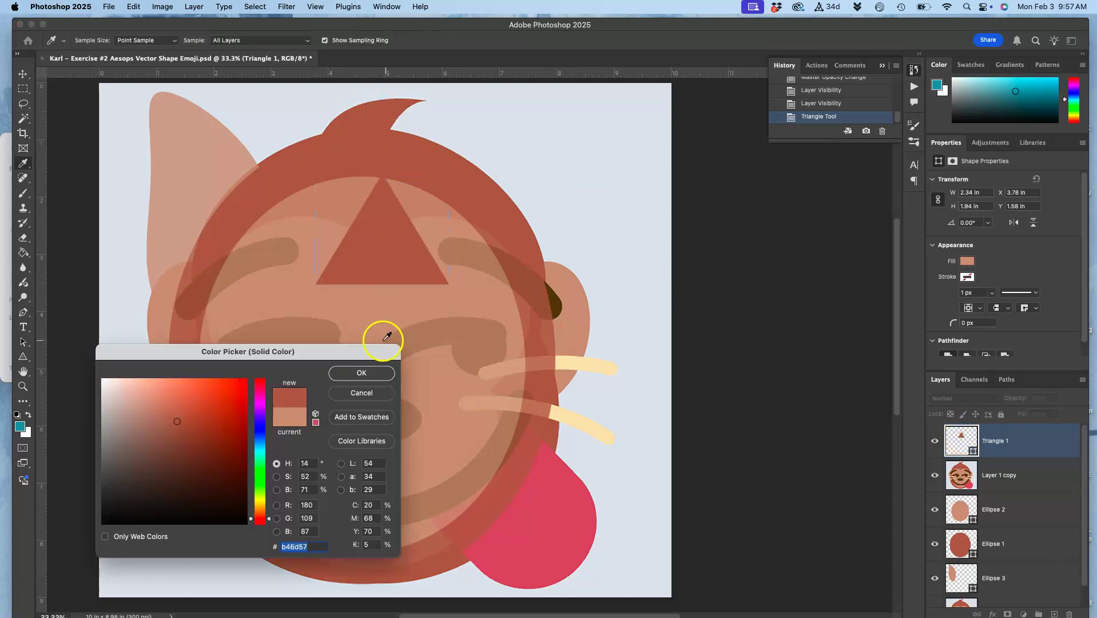
click(361, 372)
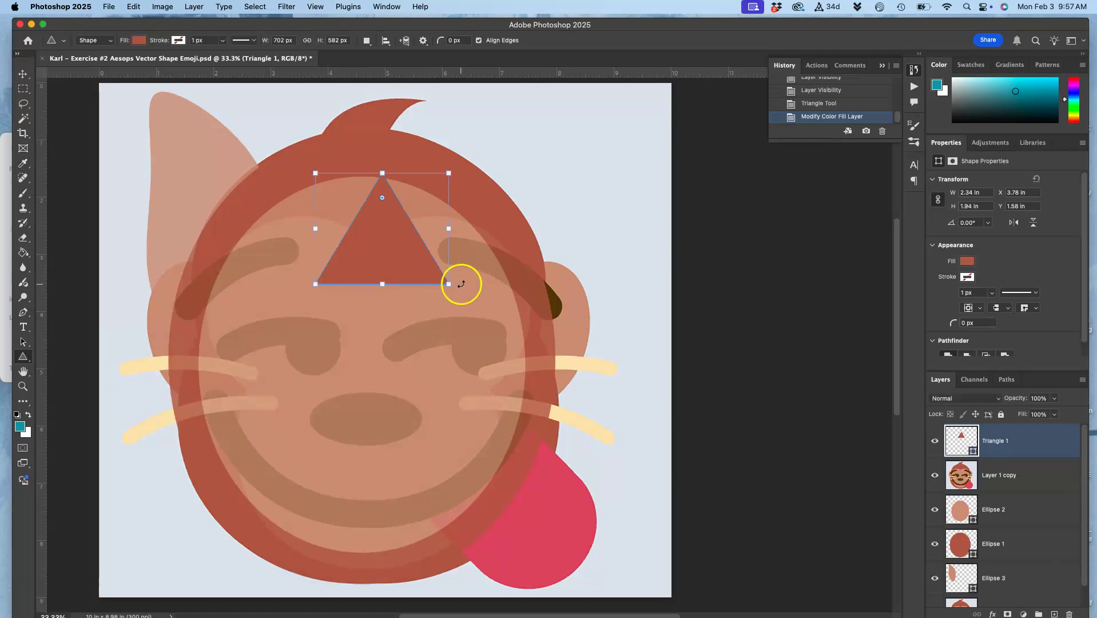
Step: Try rotating the triangle freehand to point it downward, and undo the last rotation
drag(455, 286, 311, 173)
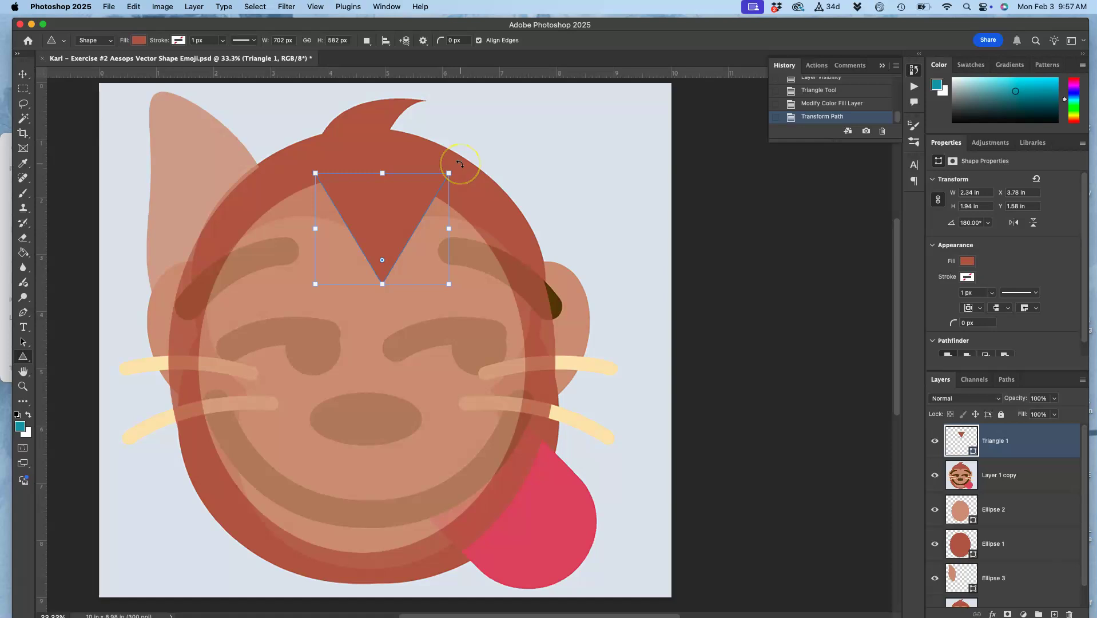
drag(460, 166, 545, 313)
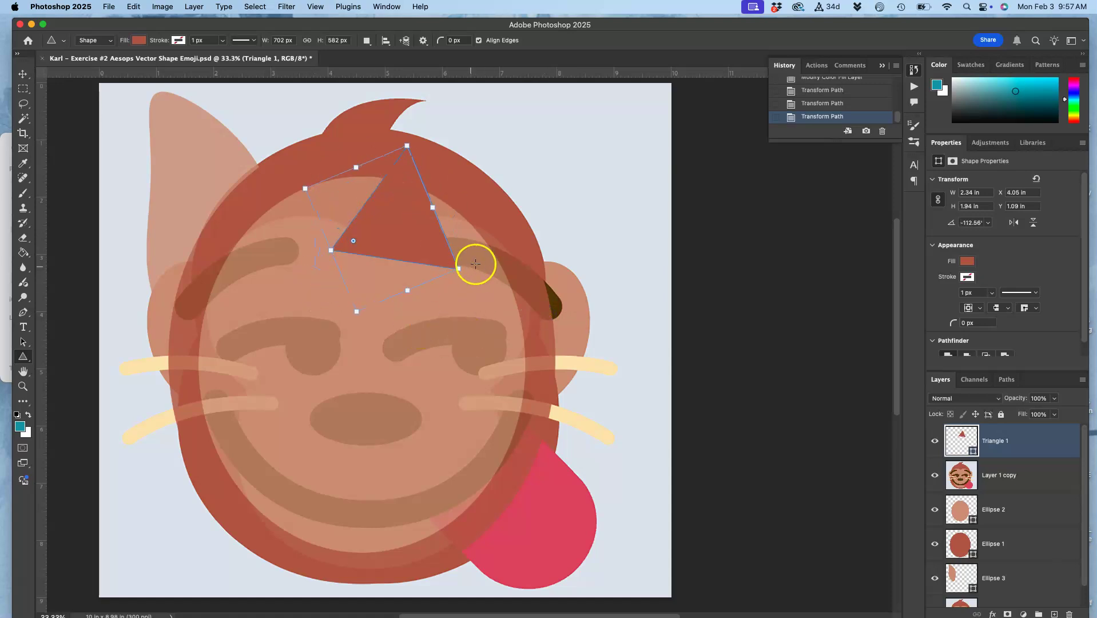
key(super+z)
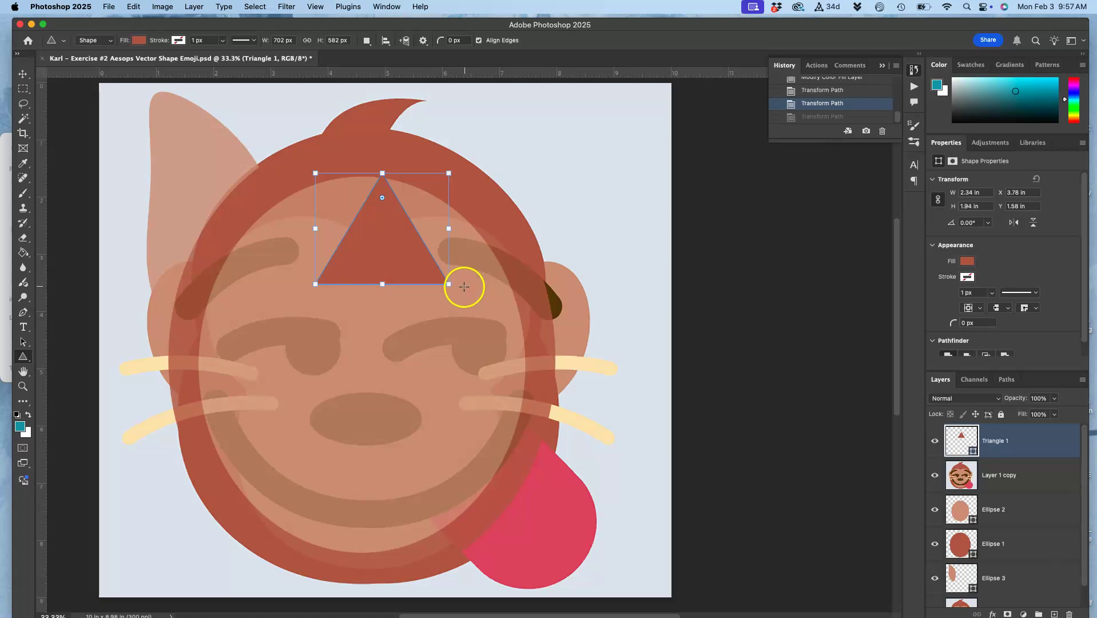
Step: Flip the triangle vertically and move it about 0.35 in left and 0.05 in down to the middle of the forehead ellipse's upper edge
right_click(389, 242)
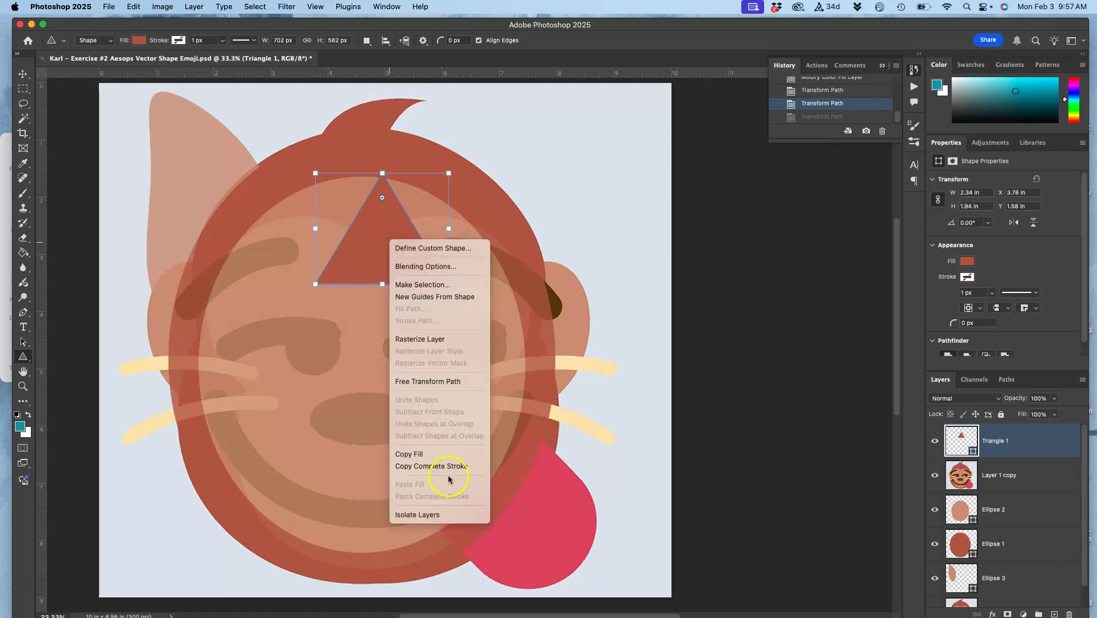
click(350, 252)
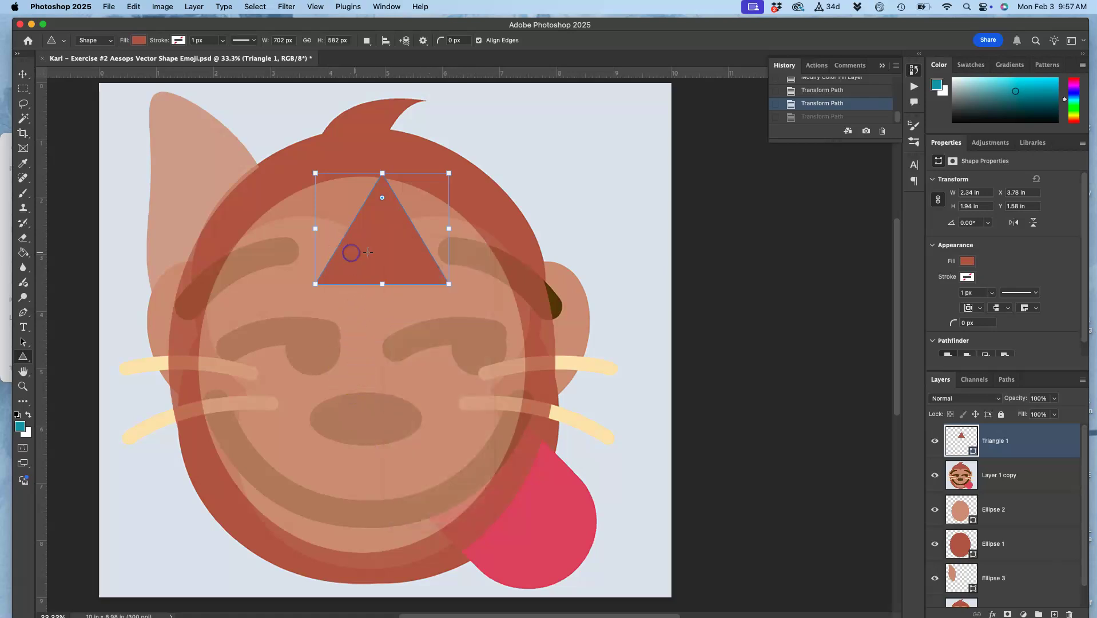
right_click(375, 252)
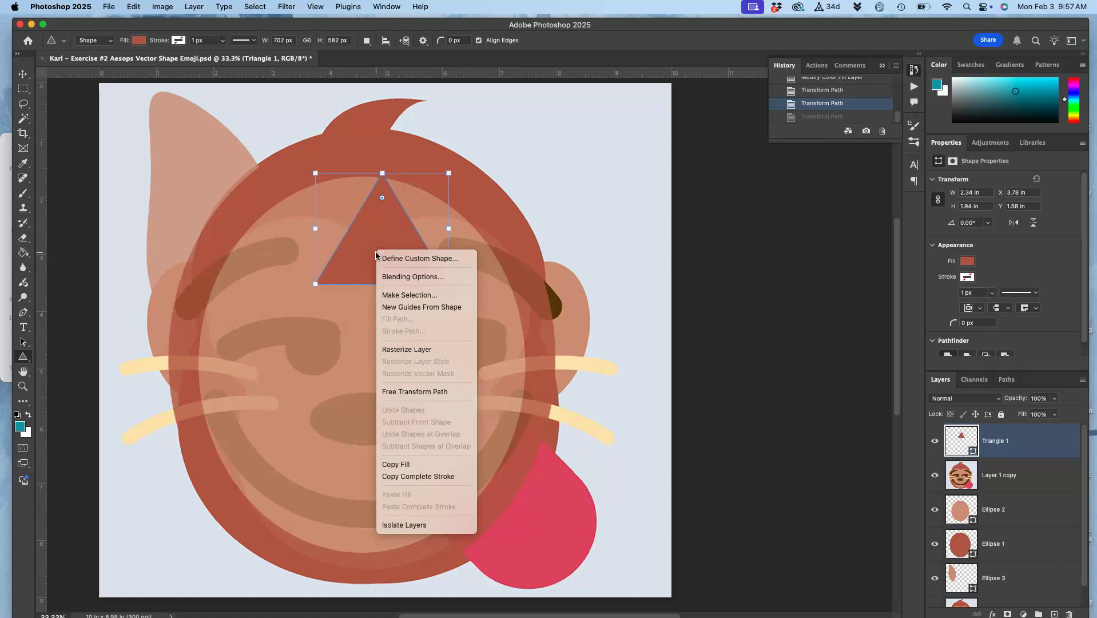
click(414, 391)
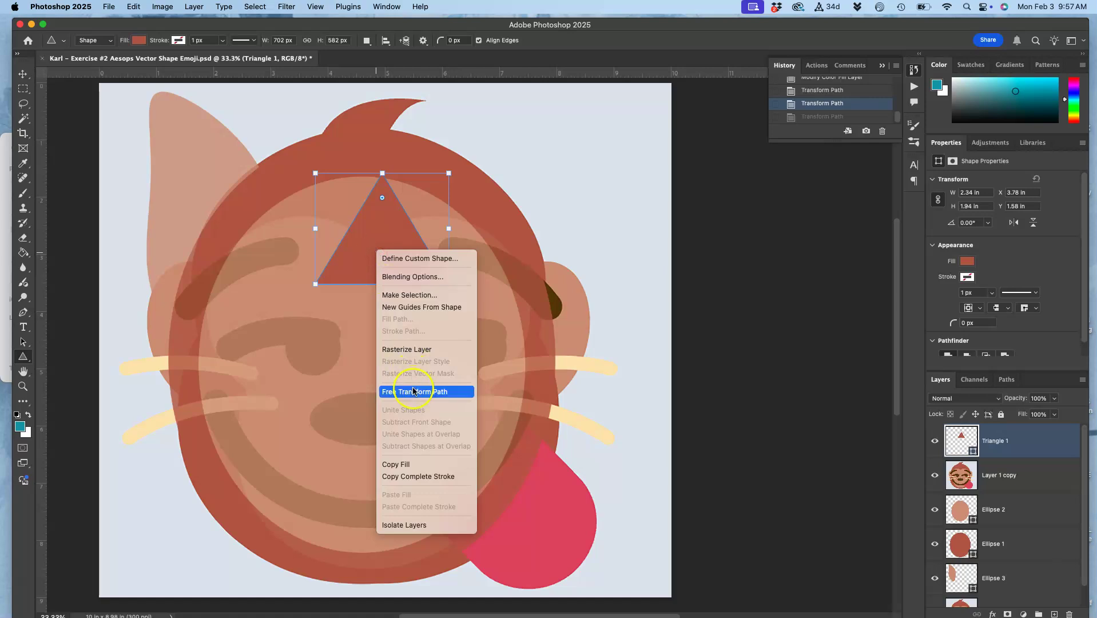
right_click(389, 244)
click(420, 521)
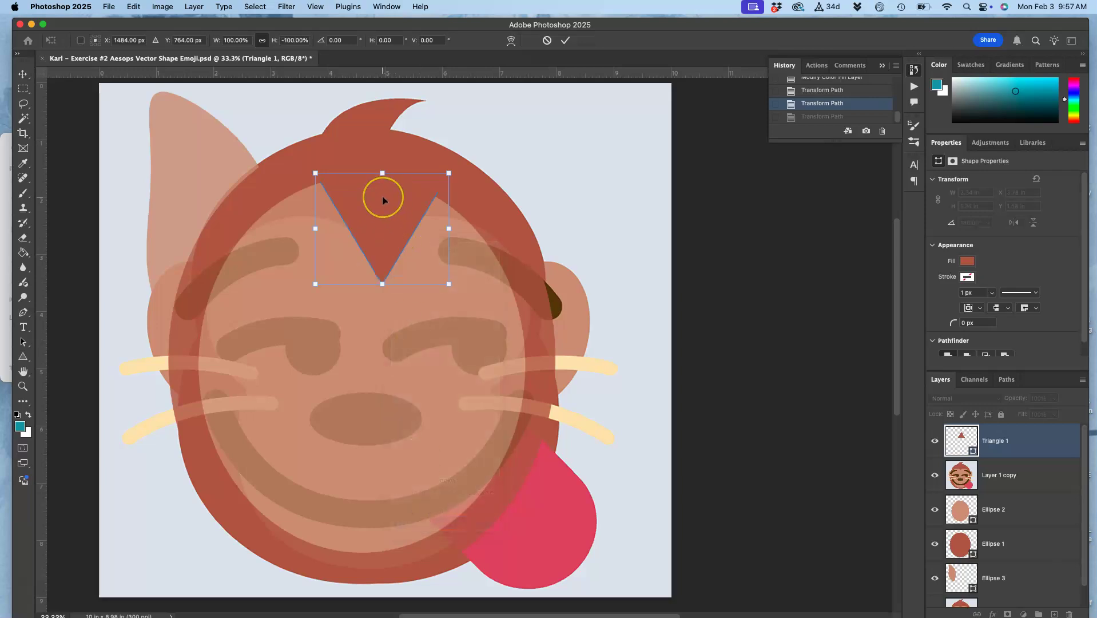
drag(382, 196, 363, 196)
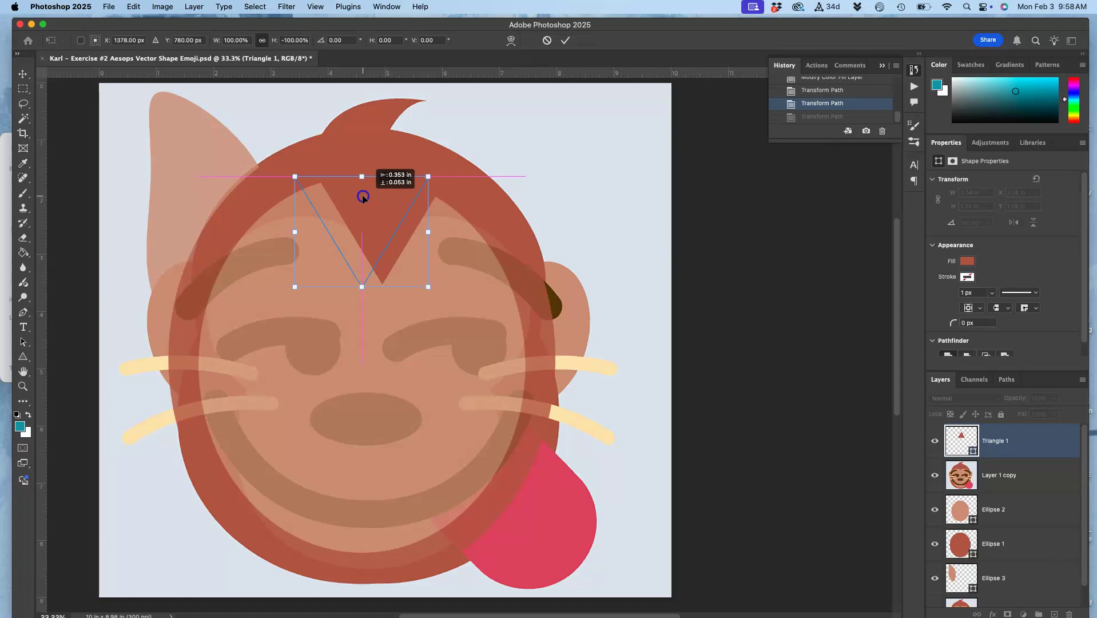
drag(362, 197, 362, 198)
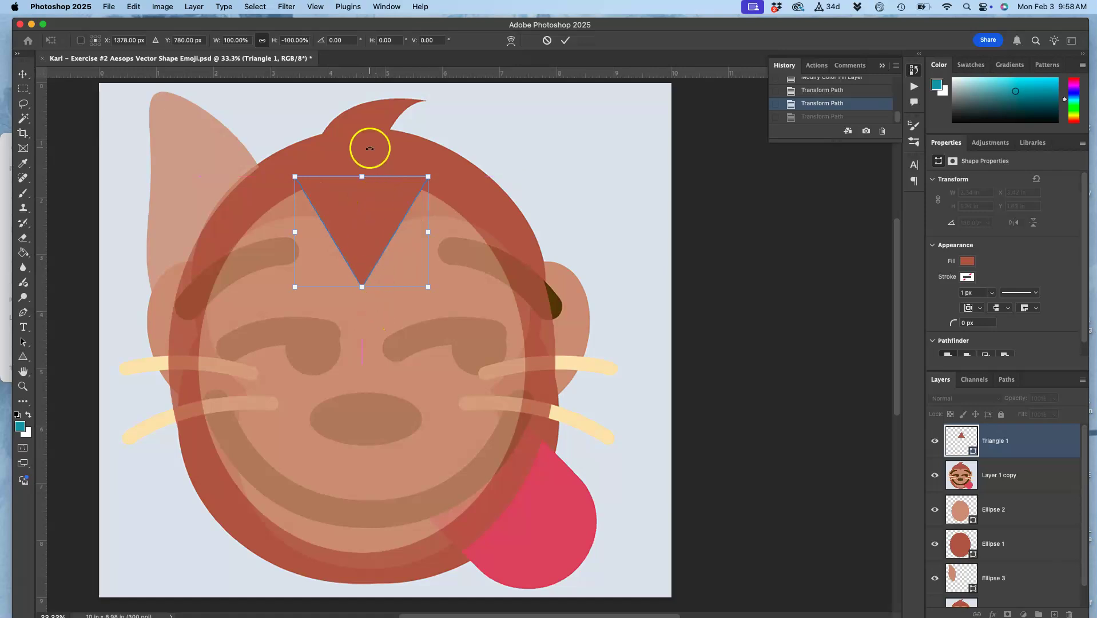
mouse_move(360, 207)
mouse_down()
mouse_move(371, 205)
mouse_move(361, 205)
mouse_up()
Step: Warp the triangle into a pointed hairline, pulling its upper corners outward and down and bulging its upper edge into the hair
right_click(367, 229)
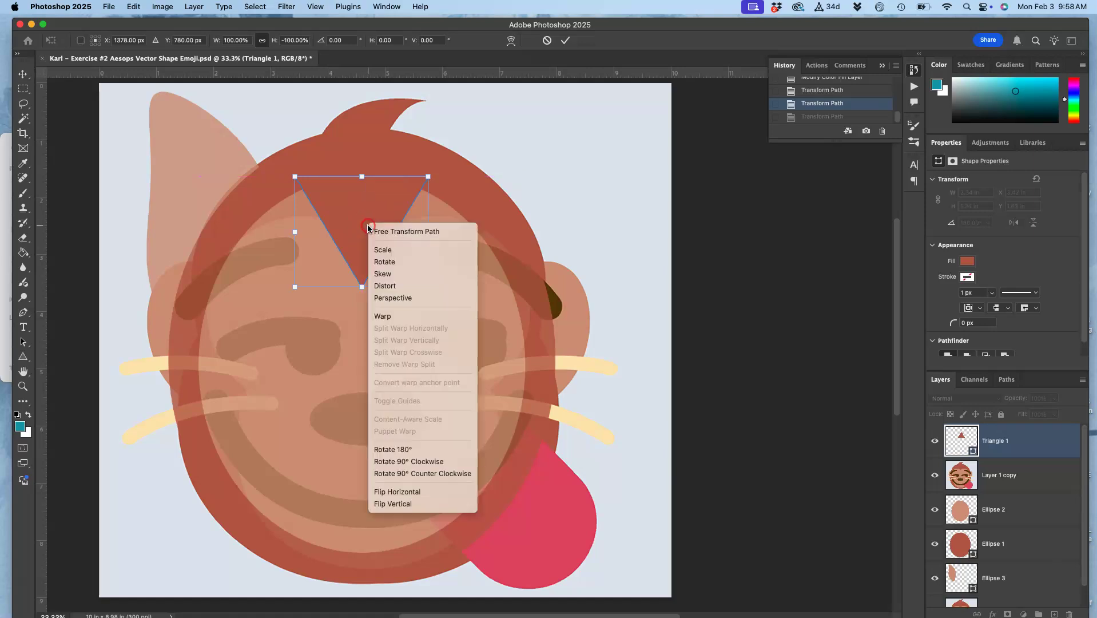
click(382, 315)
drag(401, 214, 400, 214)
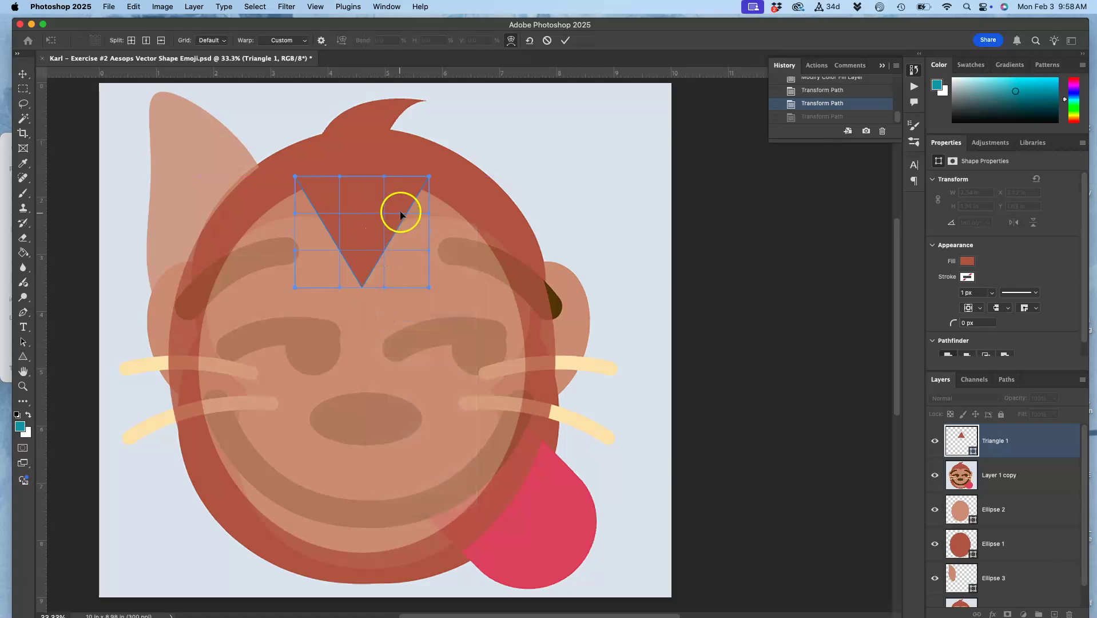
drag(429, 176, 499, 227)
click(399, 190)
drag(295, 176, 222, 242)
drag(368, 217, 362, 170)
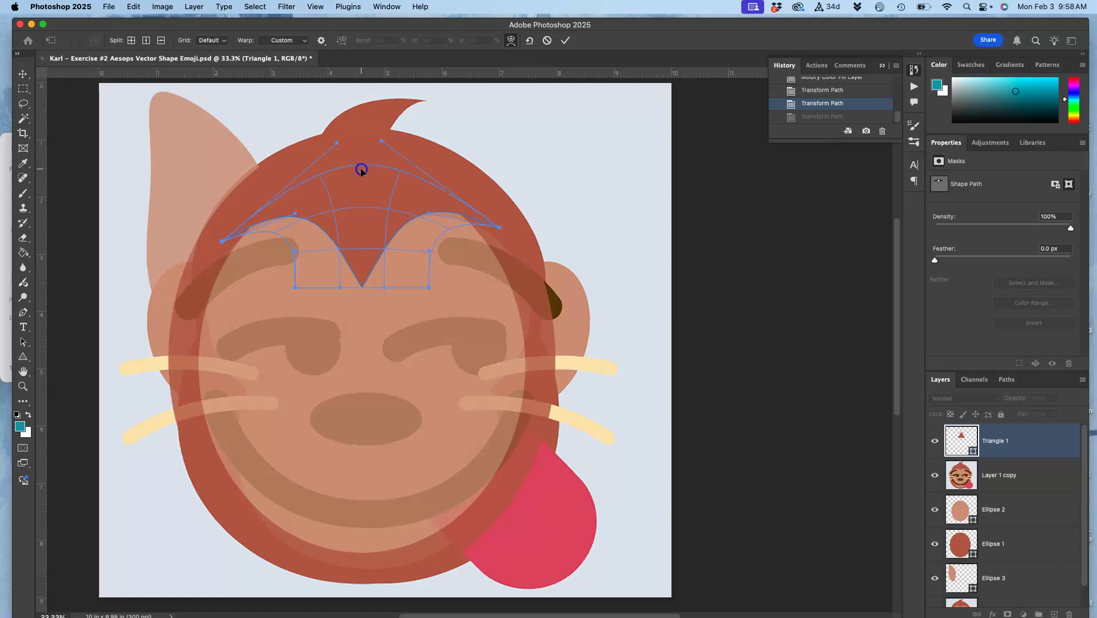
drag(361, 170, 361, 171)
key(Return)
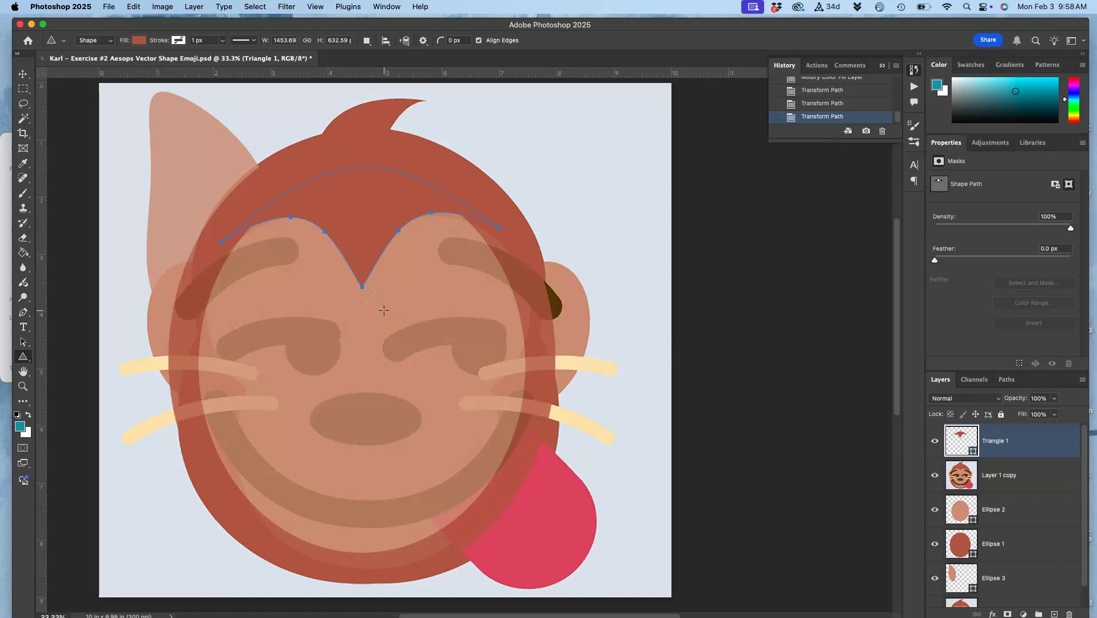
Step: Warp the hairline shape again, raising both upper corners, tucking in its right edge, and adding a horizontal guide to align the corners
key(super+t)
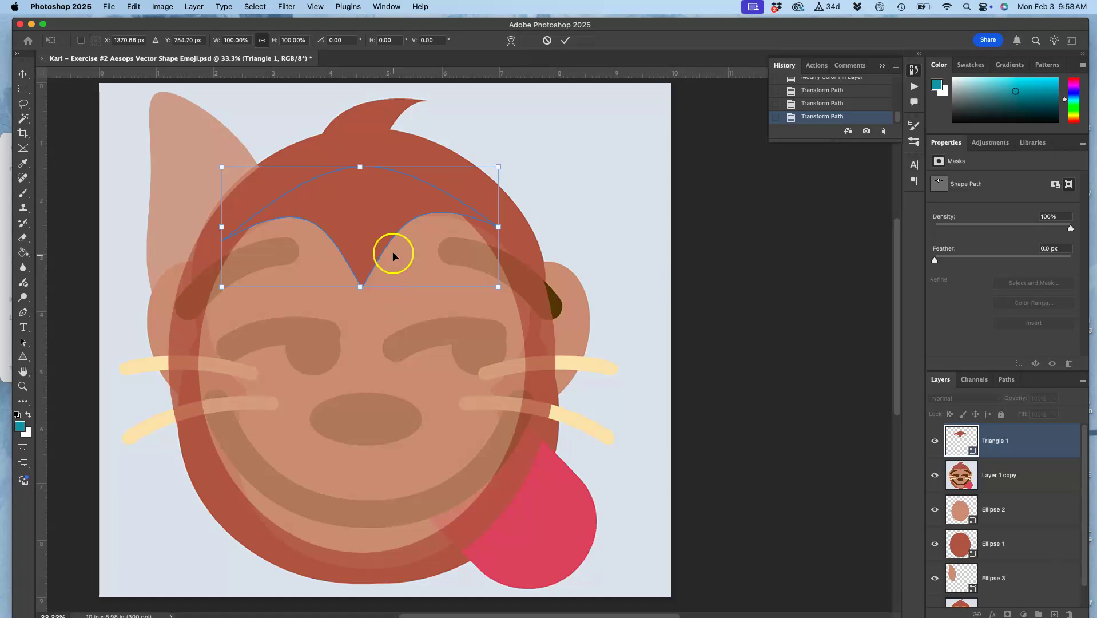
right_click(352, 223)
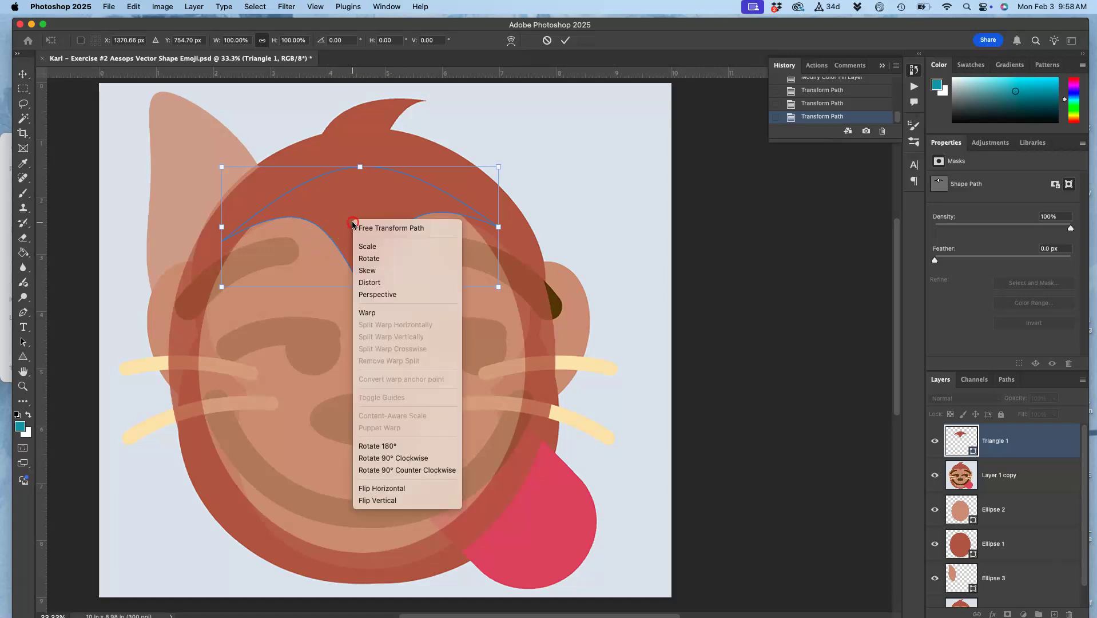
click(374, 312)
drag(500, 167, 497, 111)
drag(499, 206, 475, 222)
drag(499, 247, 486, 249)
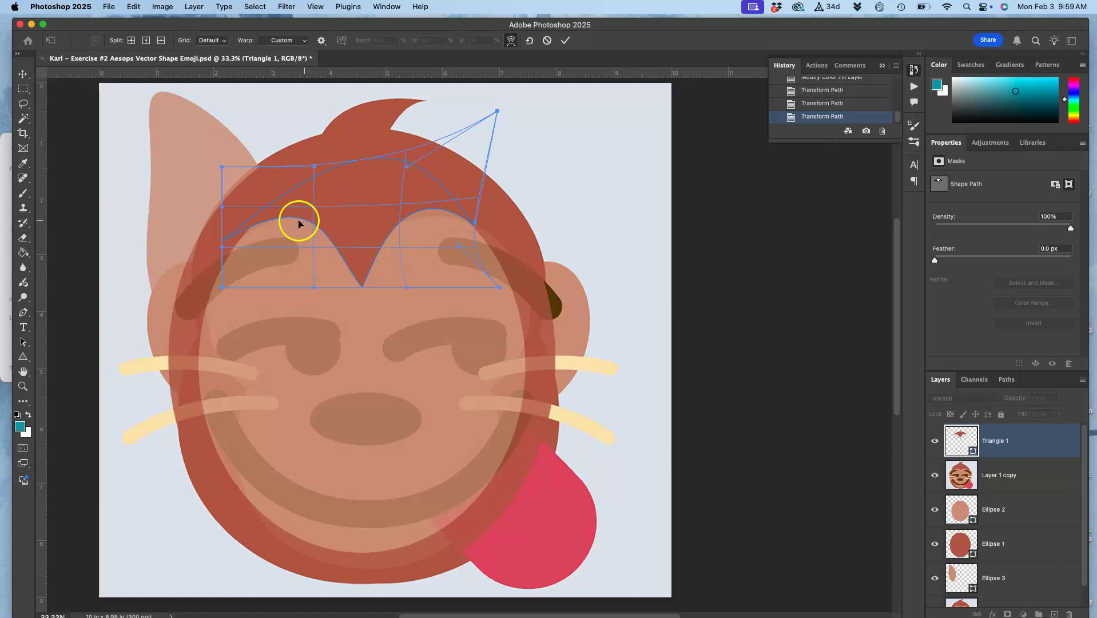
drag(222, 166, 230, 109)
drag(353, 78, 354, 109)
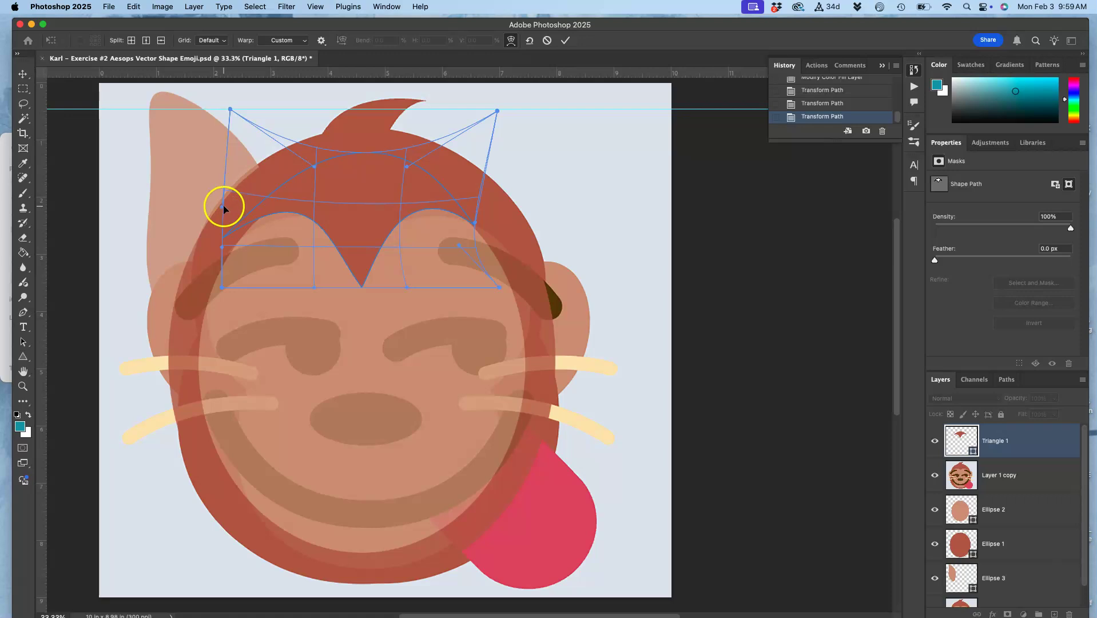
Step: Pull the warped hairline's left edge inward, raise its pointed tip to match the reference, and apply the warp
drag(223, 205, 303, 205)
drag(362, 277, 362, 261)
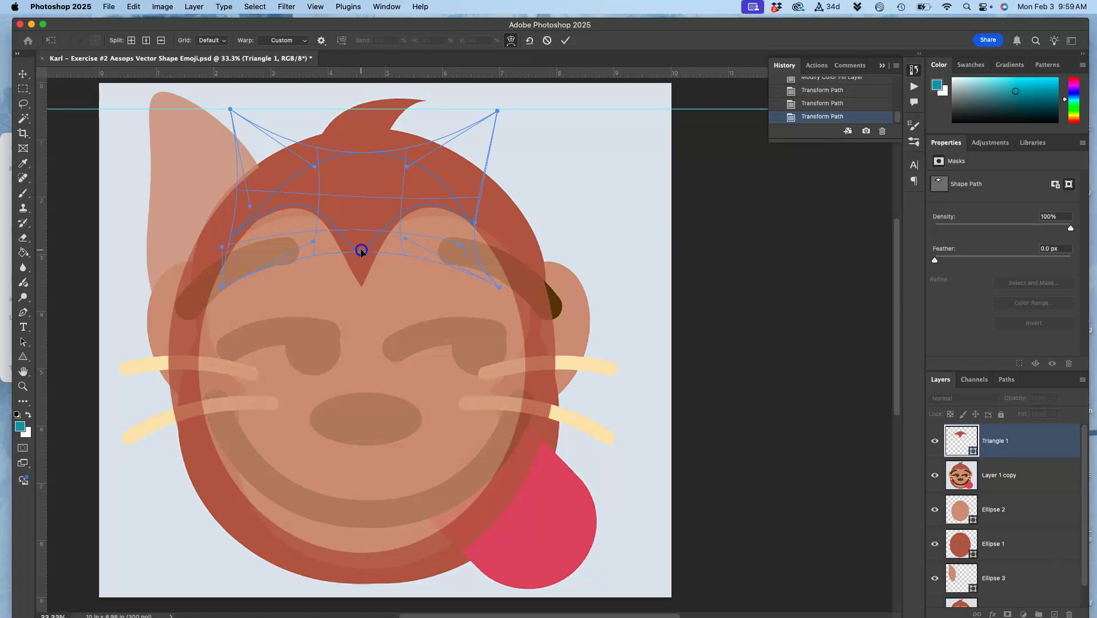
drag(361, 261, 363, 258)
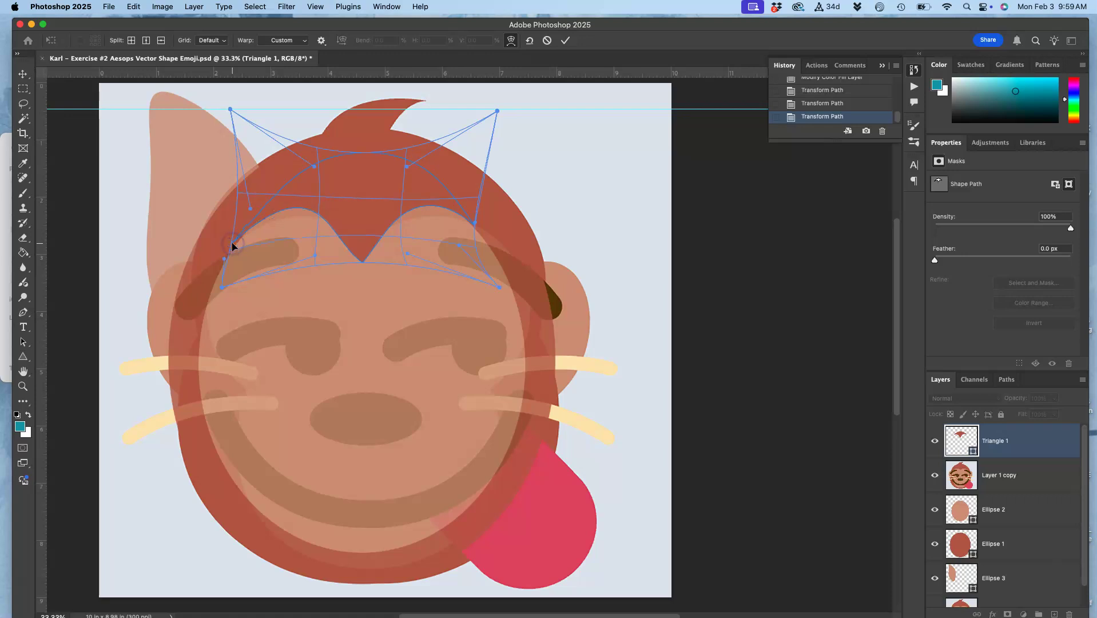
click(329, 186)
drag(360, 256, 366, 258)
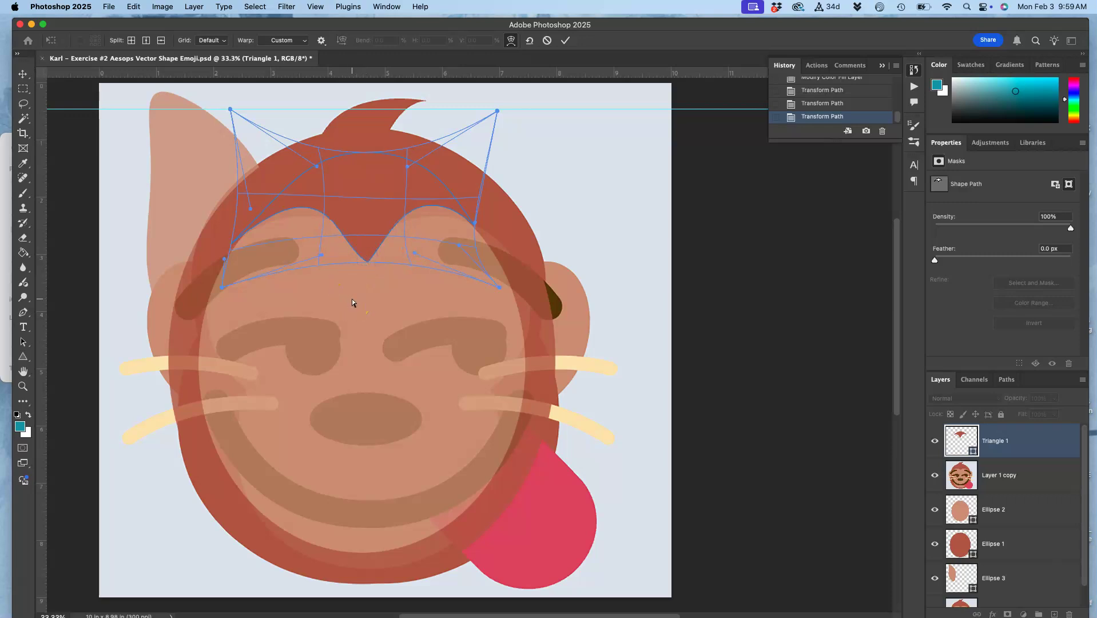
key(Return)
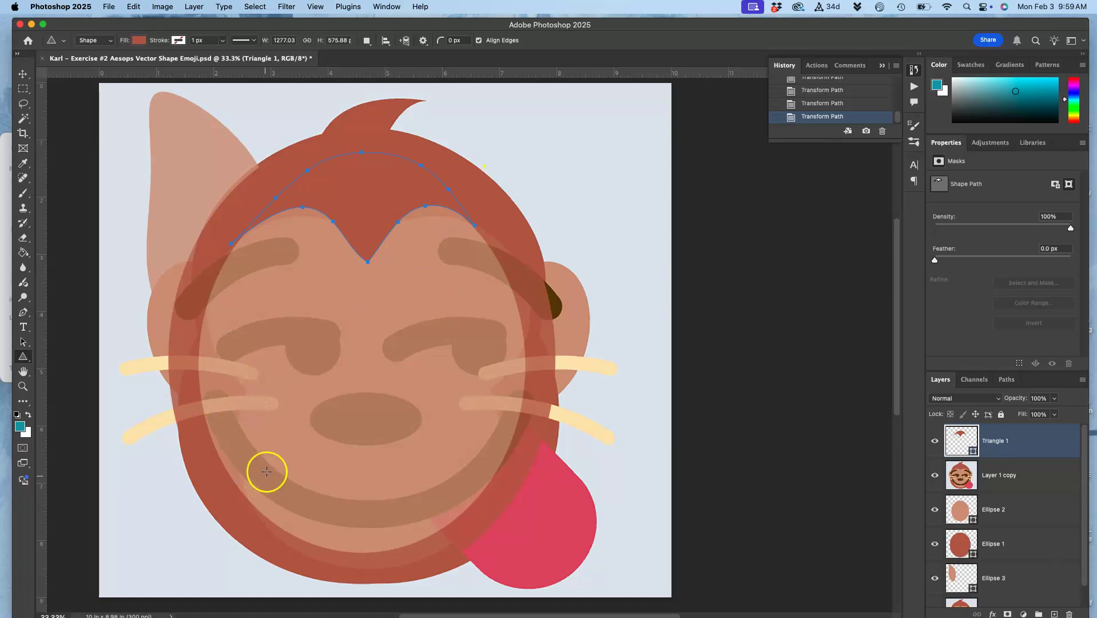
Step: Place the Triangle 1 layer below Layer 1 copy and hide Layer 1 copy
drag(974, 459, 990, 493)
click(938, 441)
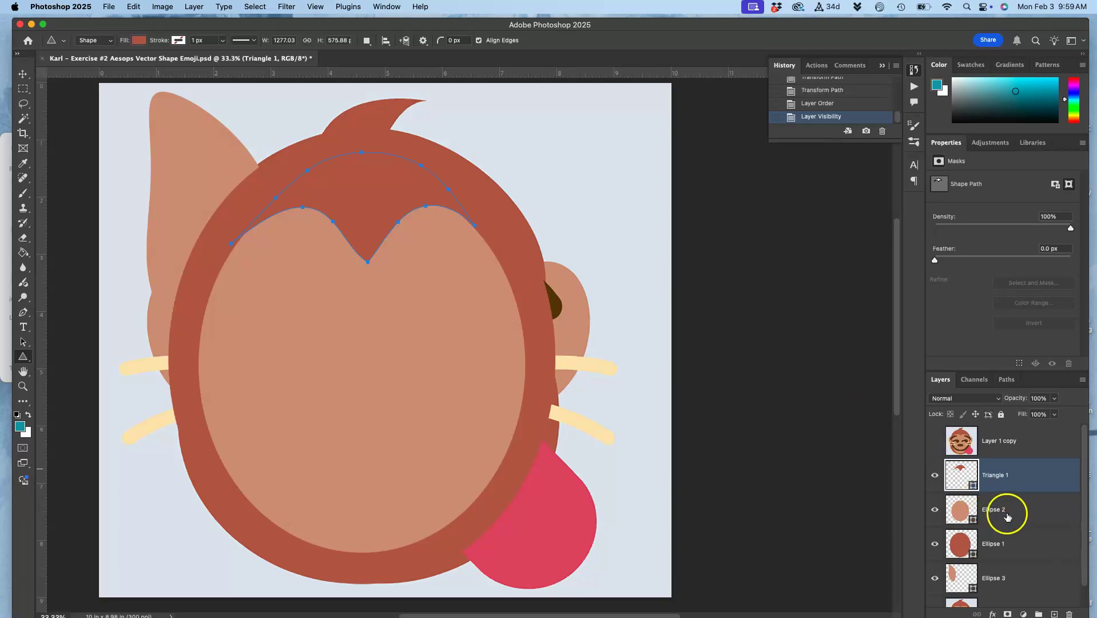
click(1006, 517)
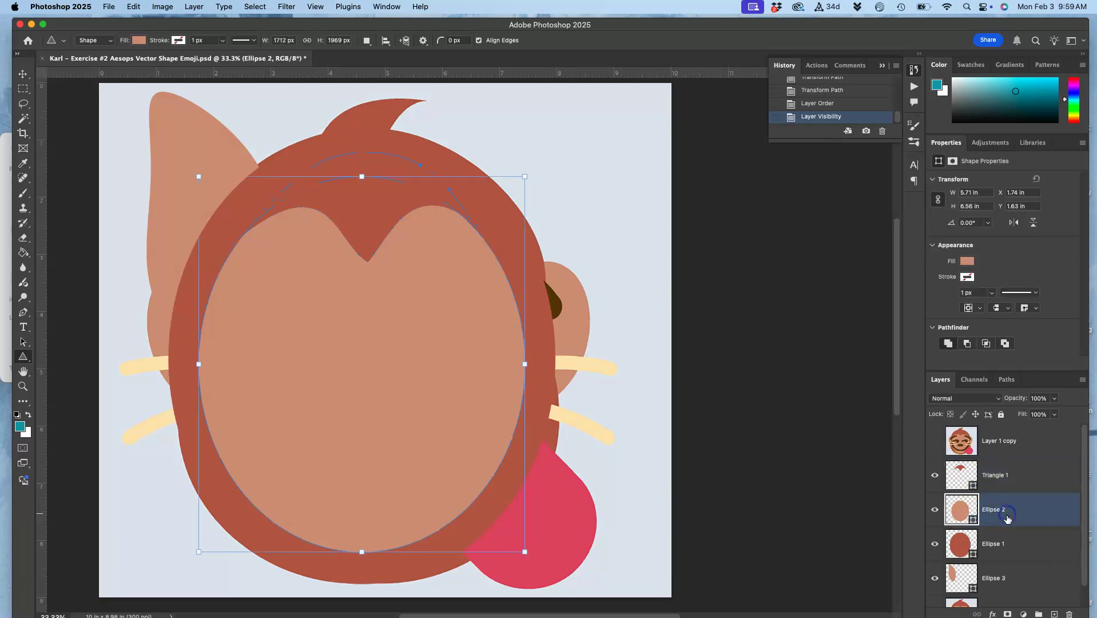
click(1002, 447)
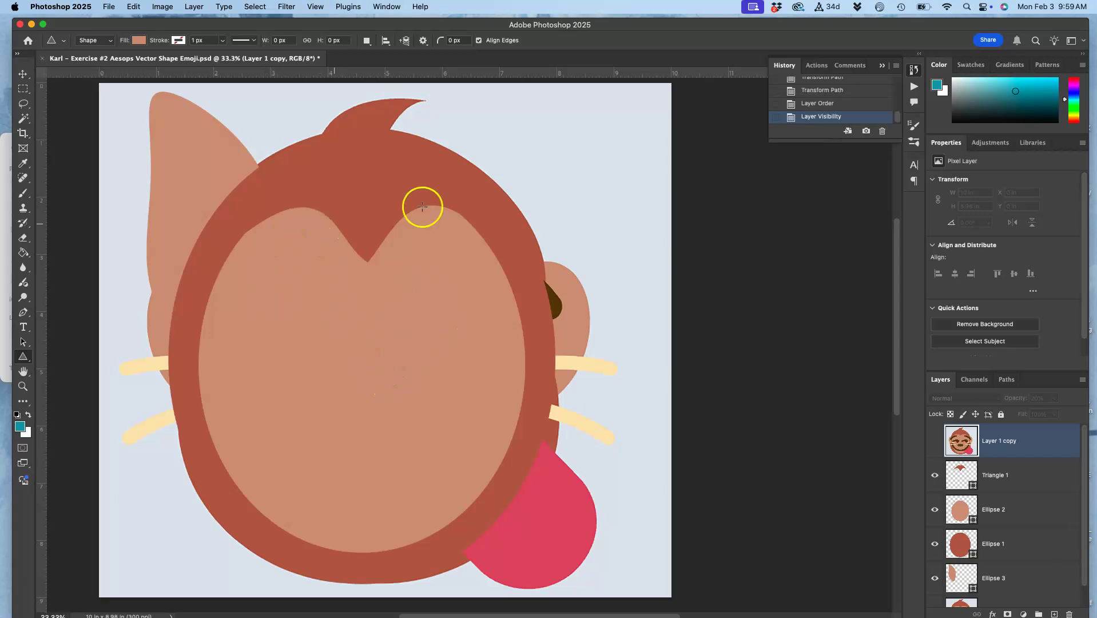
Step: Warp the Triangle 1 hairline again, reshaping its lower-left edge to follow the face and raising its pointed tip, and apply the warp
click(994, 479)
key(super+t)
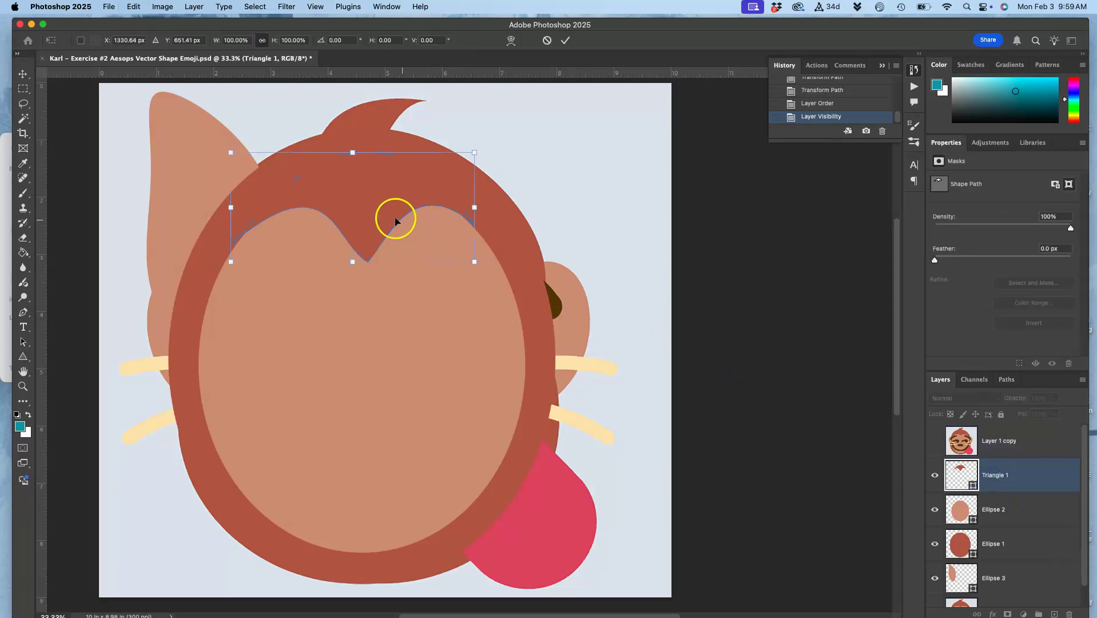
right_click(373, 196)
click(388, 287)
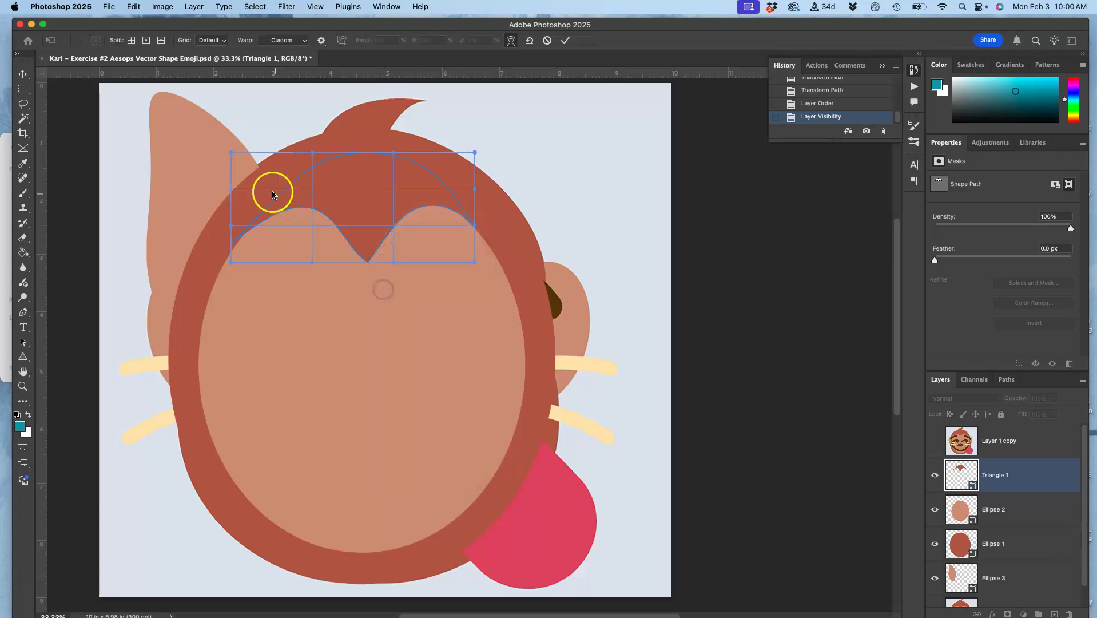
drag(257, 191, 250, 236)
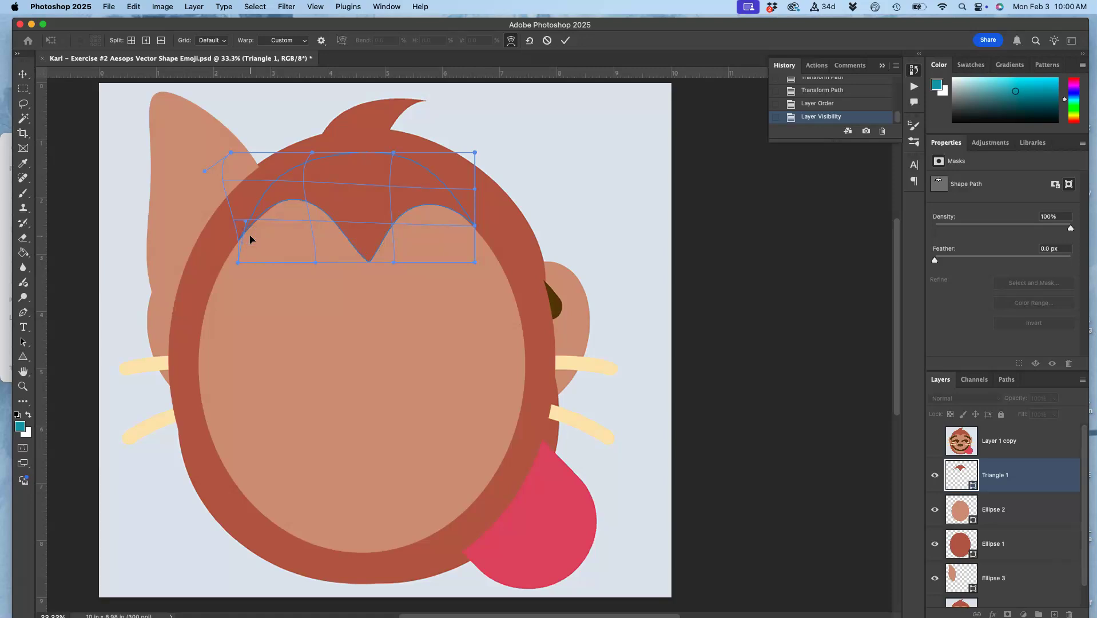
drag(378, 257, 371, 247)
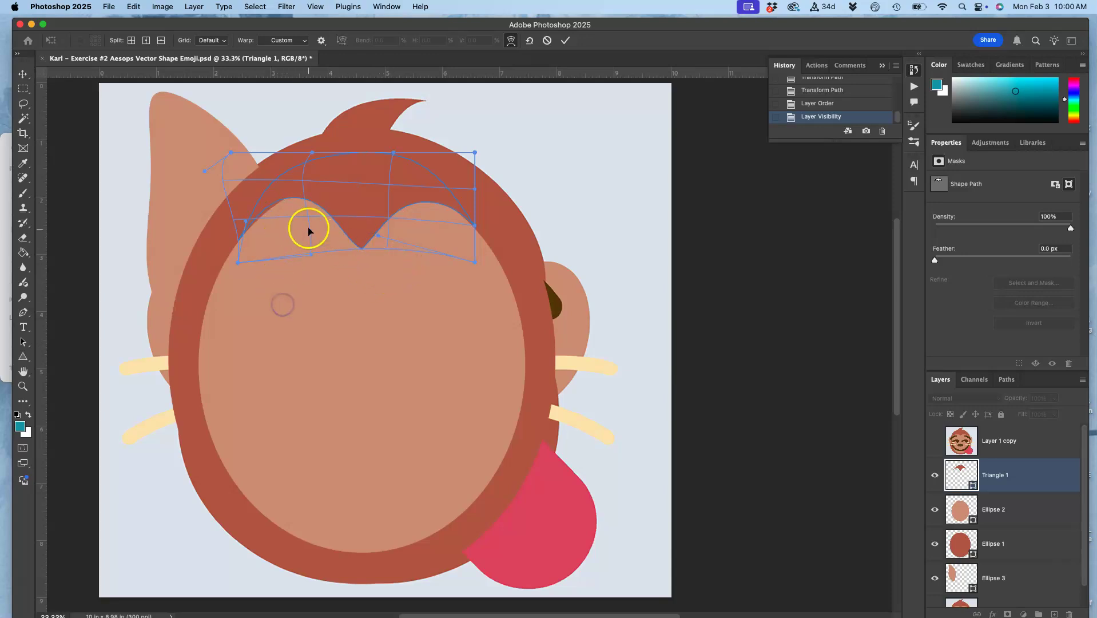
drag(284, 198, 285, 200)
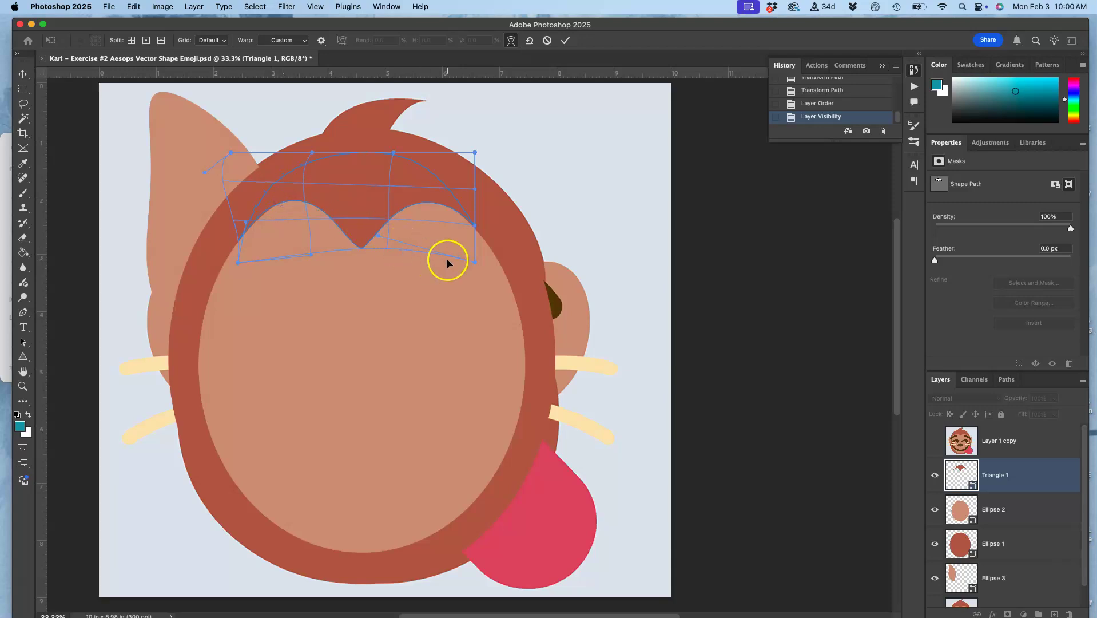
key(Return)
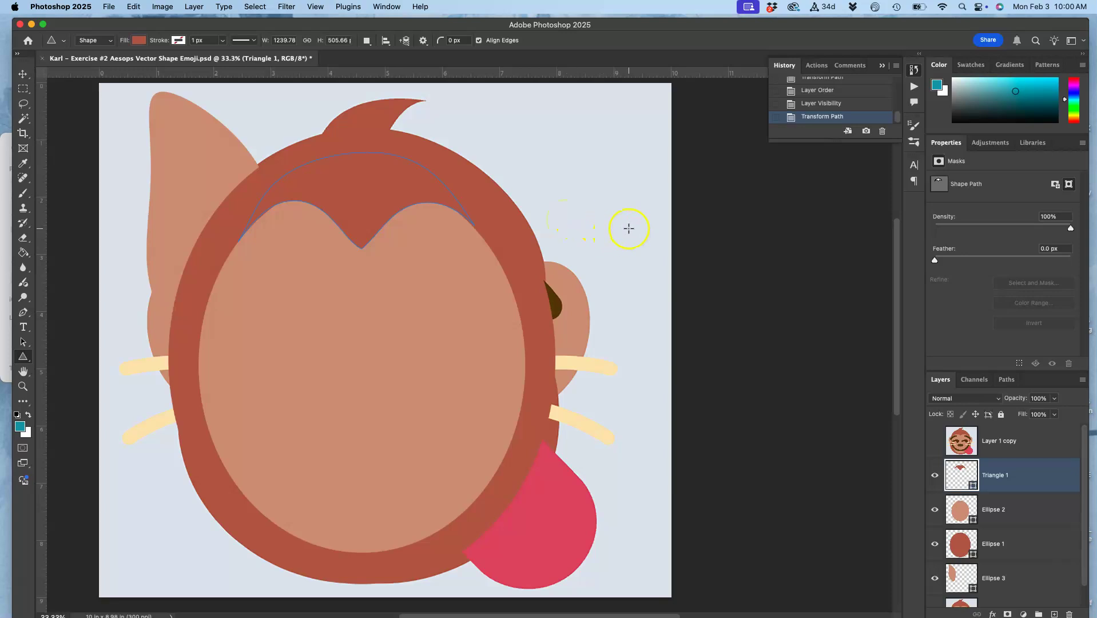
Step: Show the Layer 1 copy reference over the shapes and lock that layer
click(935, 443)
click(1036, 441)
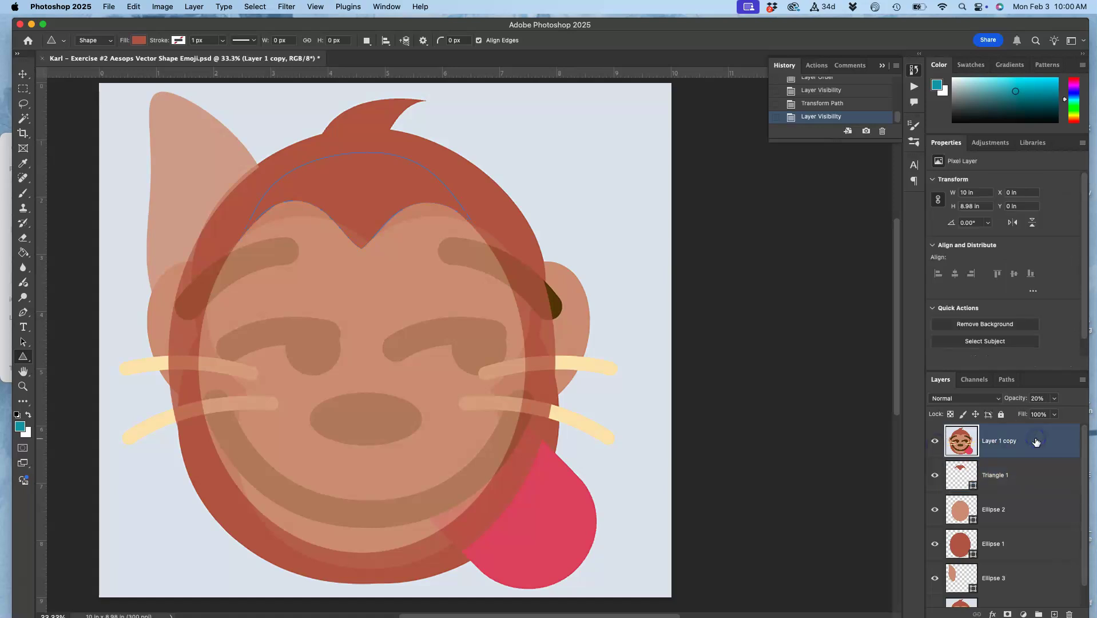
click(934, 441)
click(934, 441)
click(934, 441)
click(934, 441)
click(934, 441)
click(934, 441)
click(1000, 414)
click(934, 441)
click(934, 441)
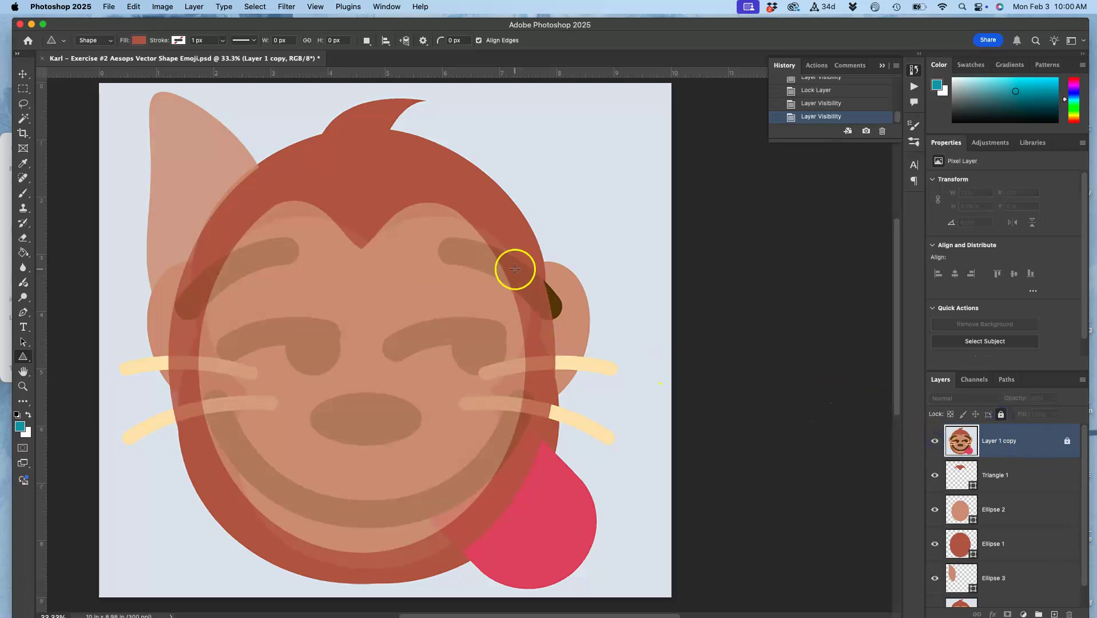
Step: Switch to the Move tool and select the Triangle 1 layer
click(23, 74)
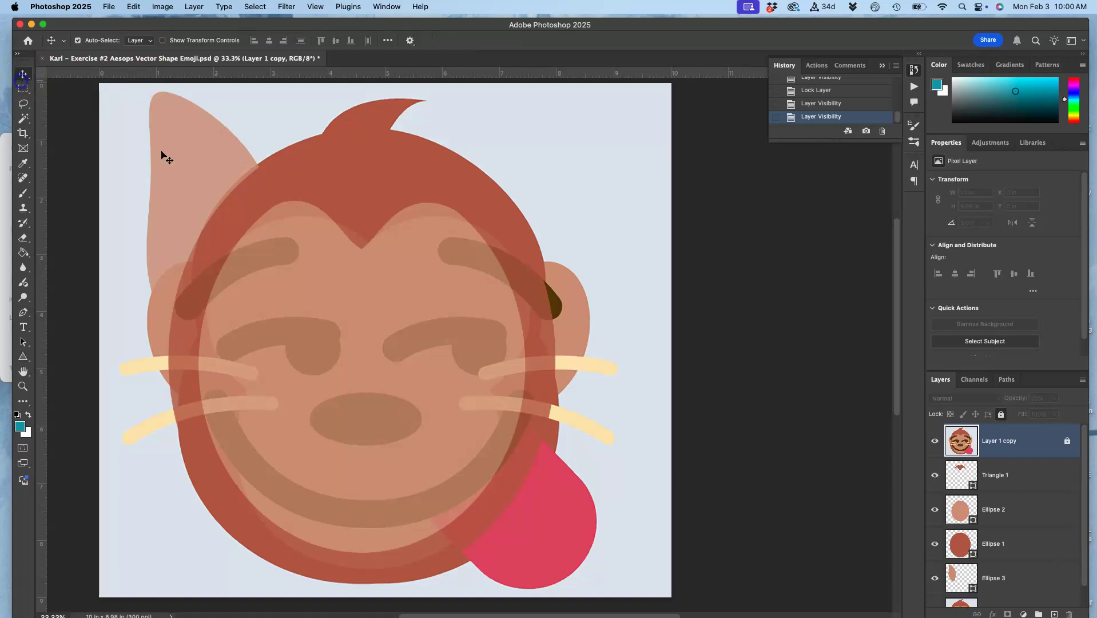
click(322, 336)
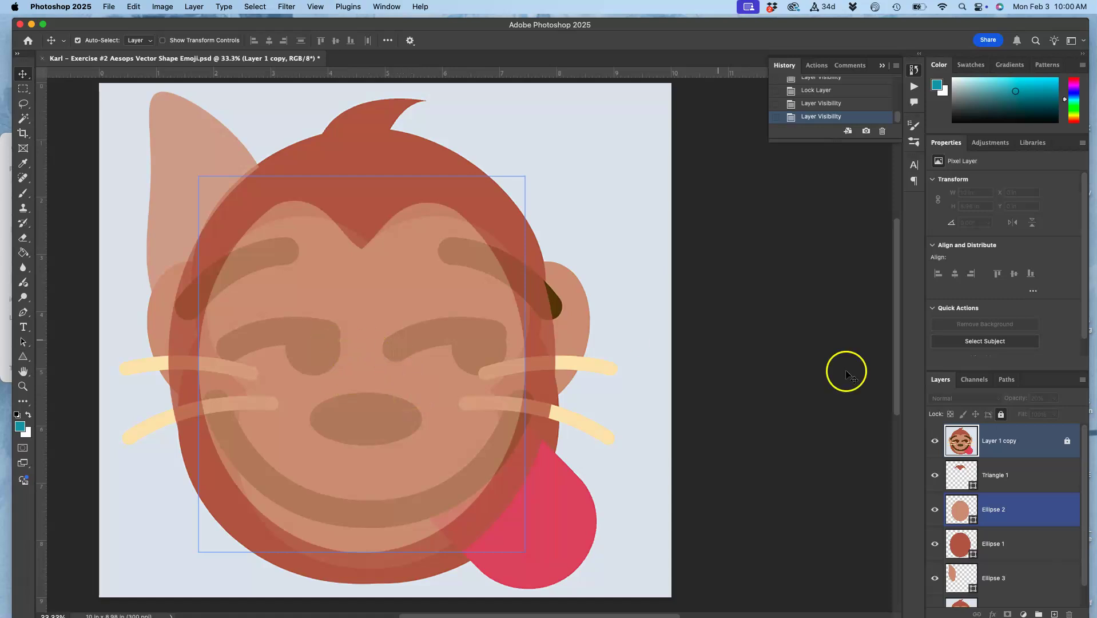
click(1033, 480)
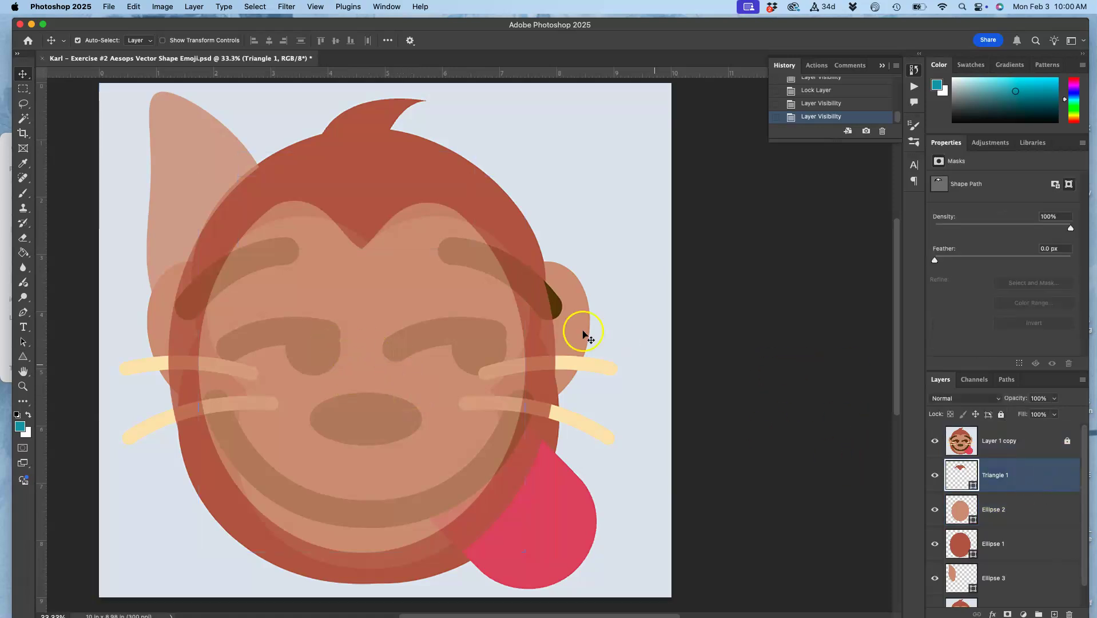
click(444, 423)
click(499, 400)
click(497, 399)
click(197, 280)
click(213, 293)
click(194, 302)
click(234, 275)
click(203, 287)
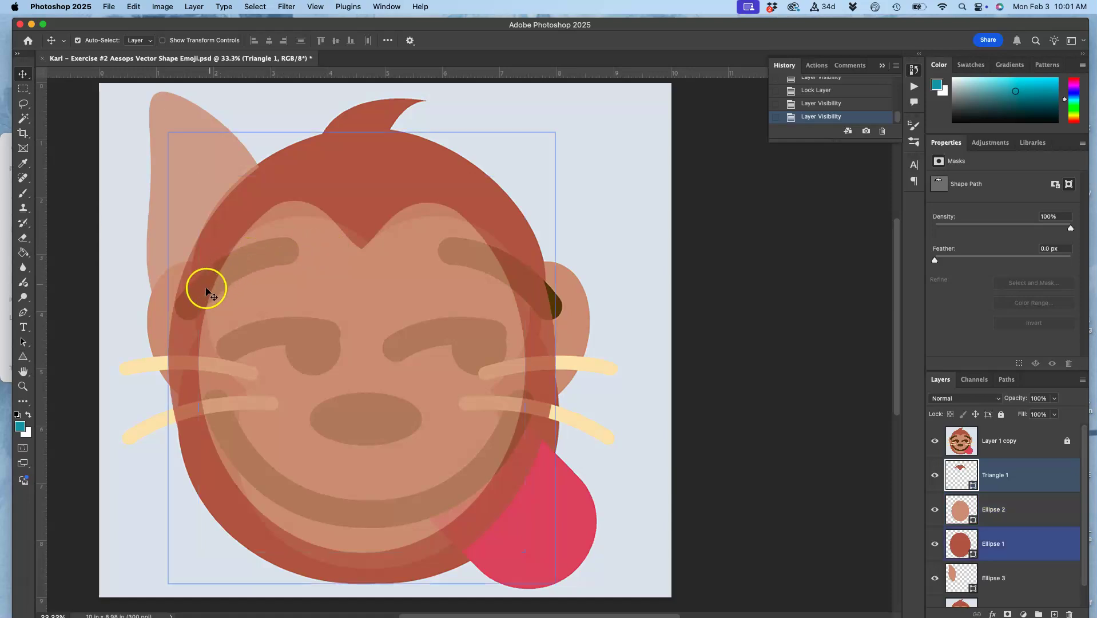
click(199, 296)
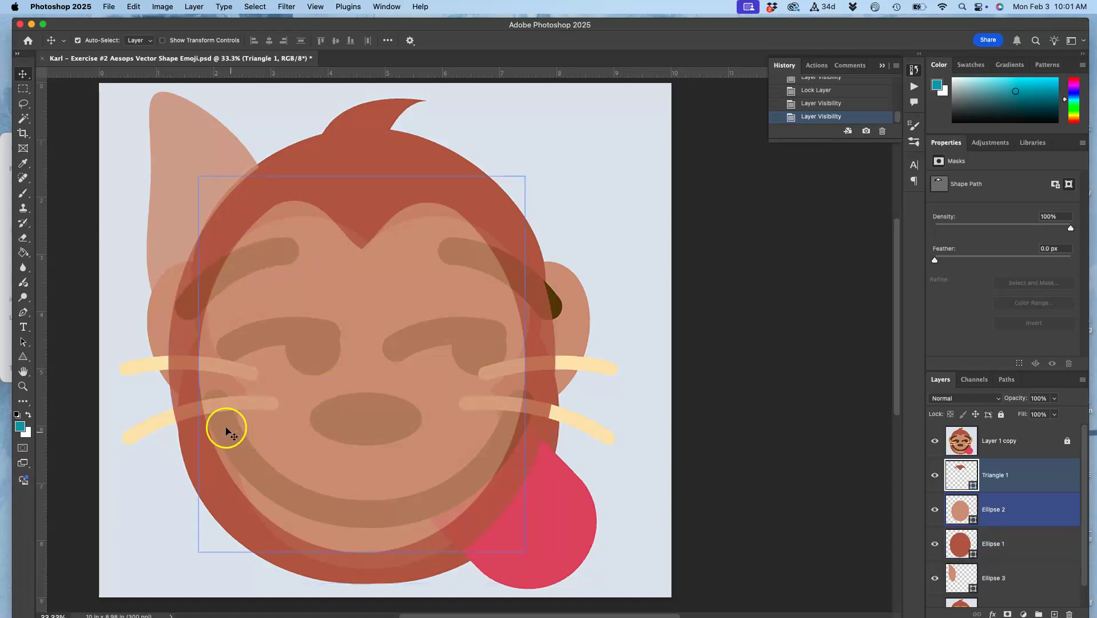
click(531, 380)
click(513, 434)
Step: Draw a rectangle about 2 in wide and 0.54 in high just above the reference's left eye
click(23, 358)
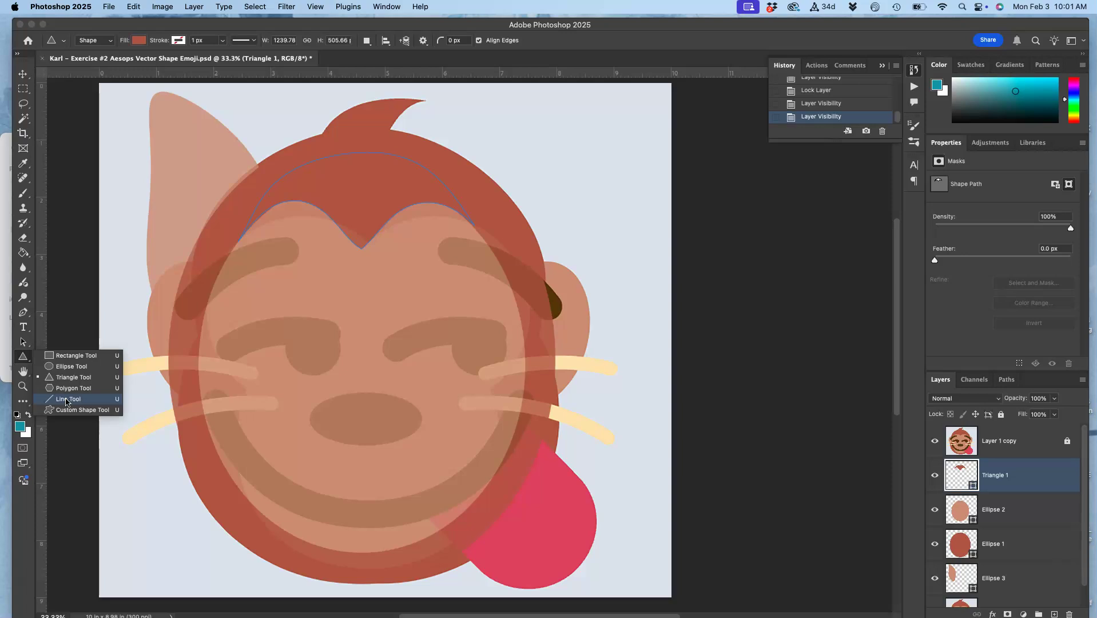
click(65, 369)
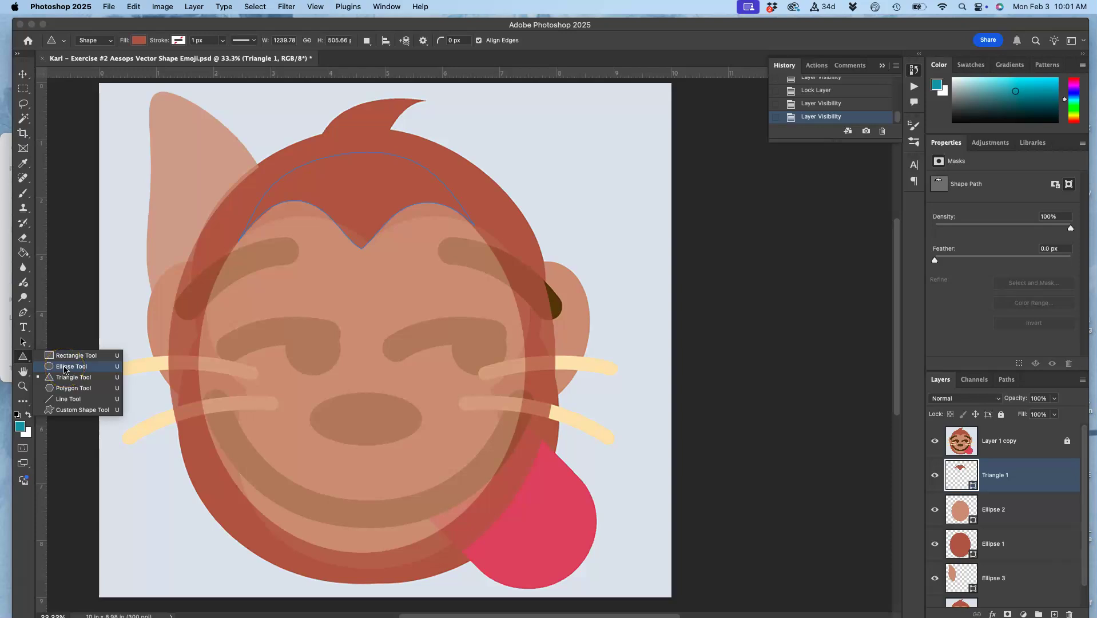
click(69, 358)
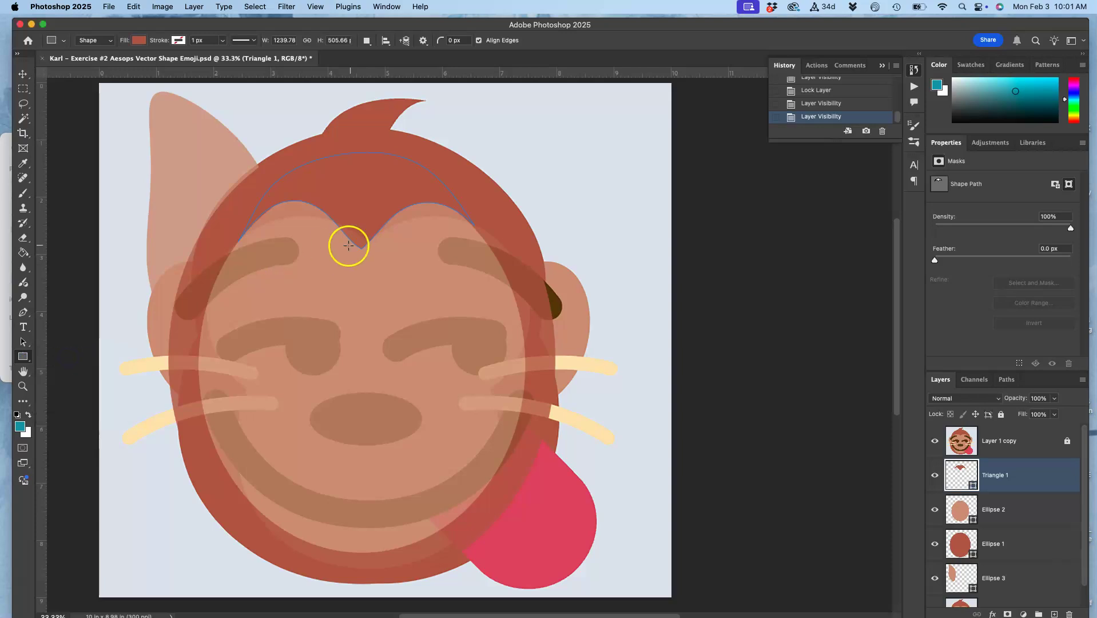
drag(229, 295, 344, 325)
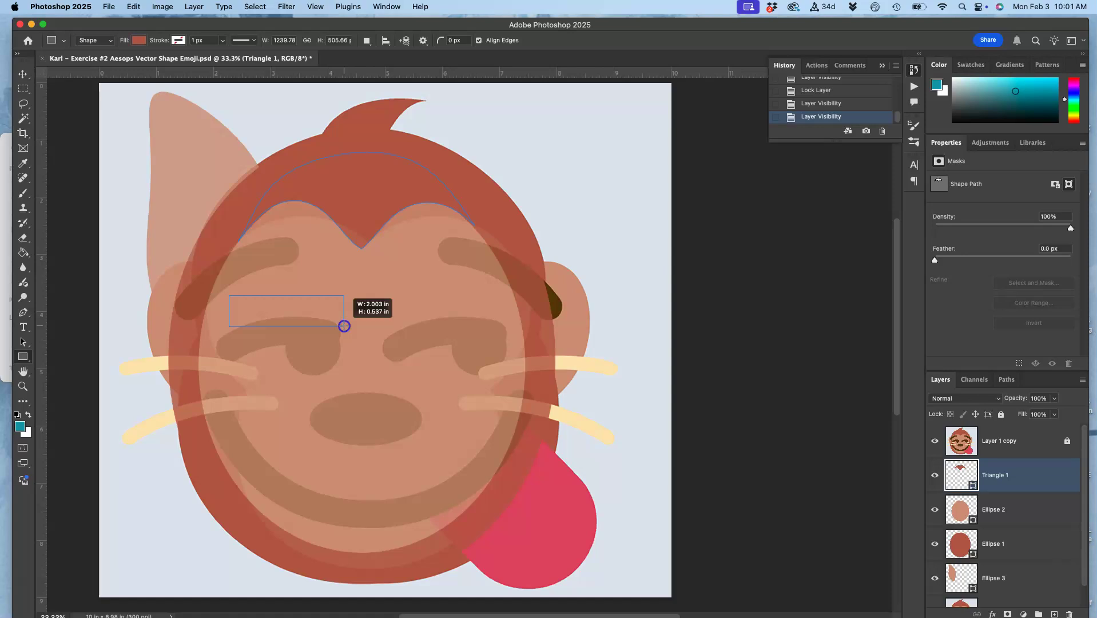
drag(343, 325, 343, 326)
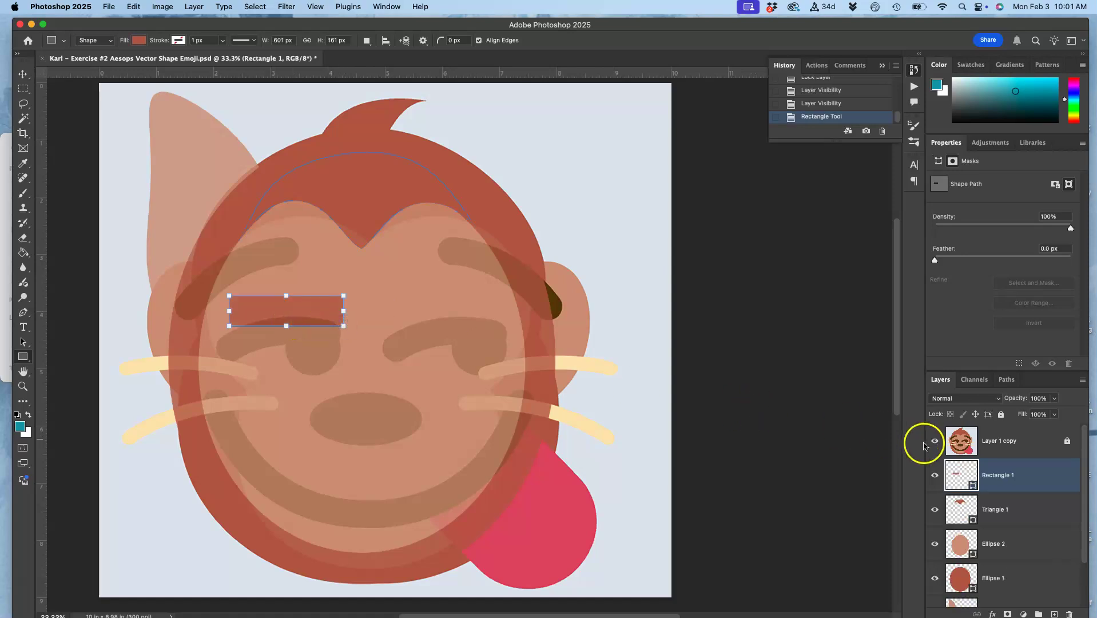
Step: Change the new rectangle's fill to dark brown #3e2b24
double_click(961, 474)
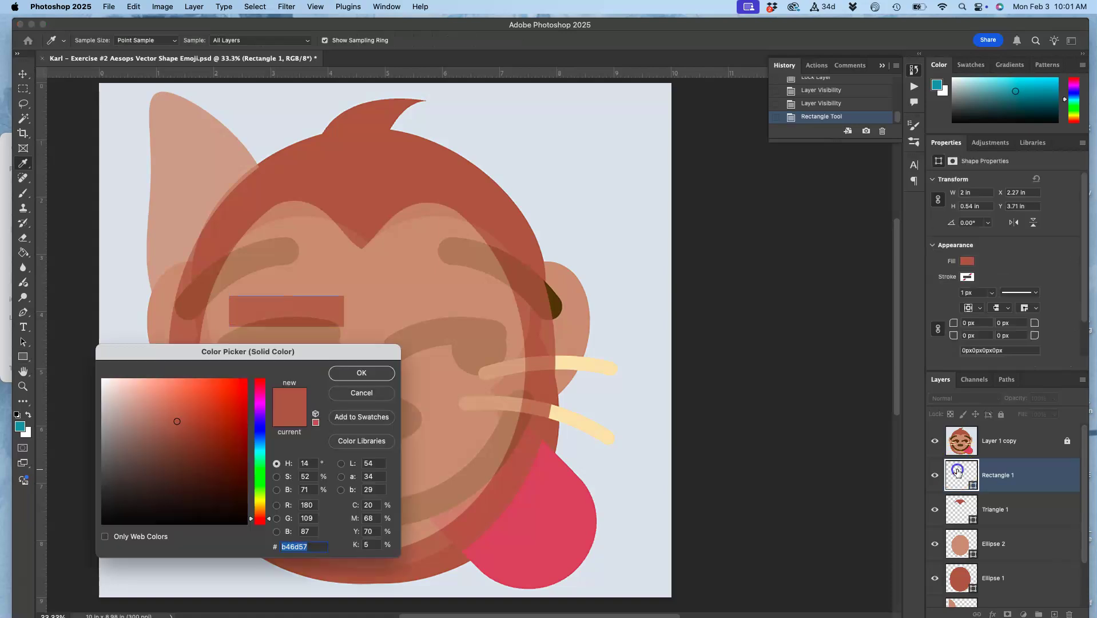
click(161, 488)
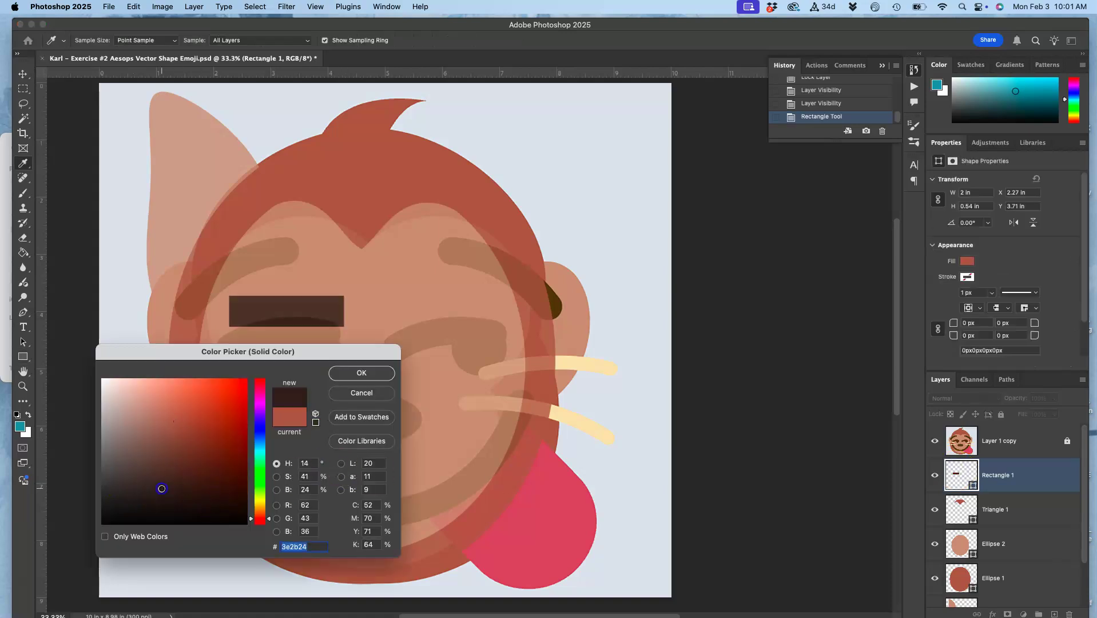
click(343, 373)
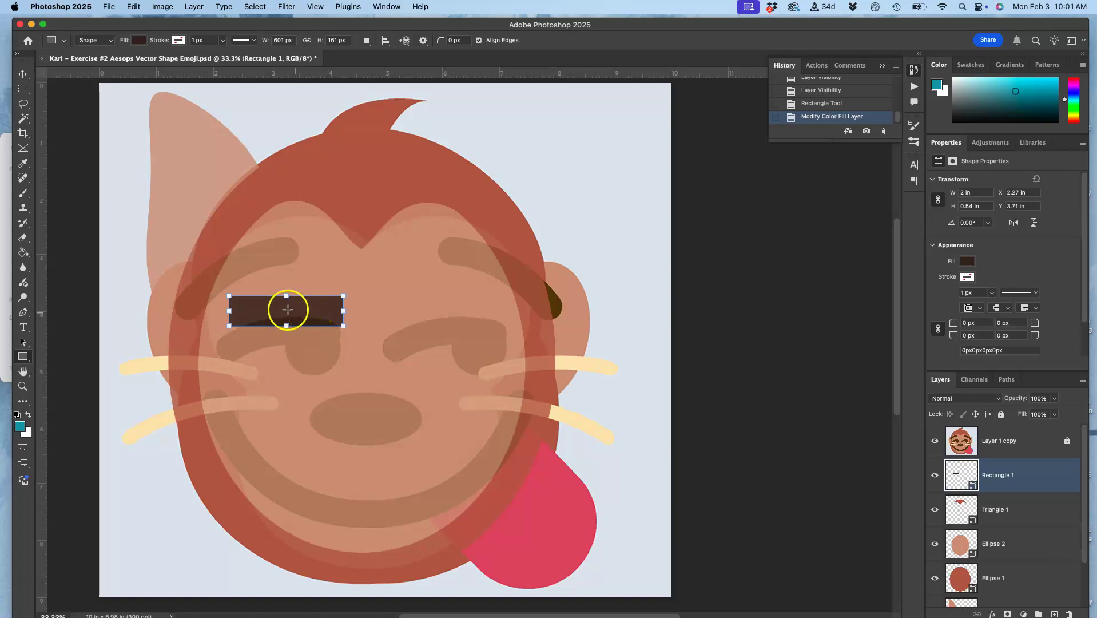
Step: Start warping the dark rectangle and bulge its right end outward into a rounded cap
key(super+plus)
key(super+plus)
scroll(282, 310, left, 5)
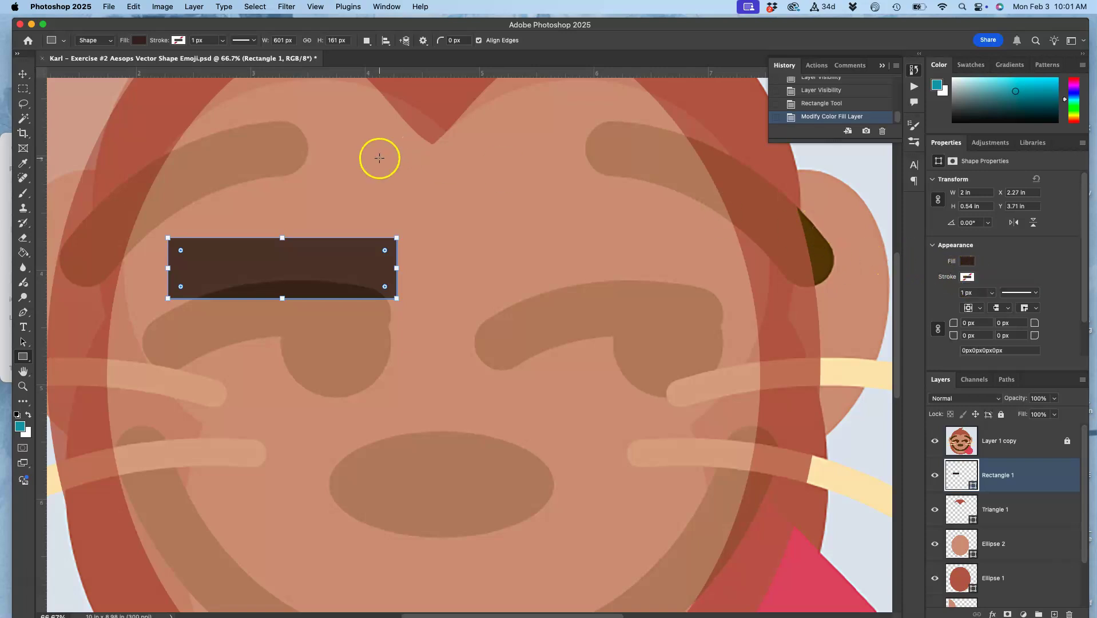
key(super+t)
right_click(286, 270)
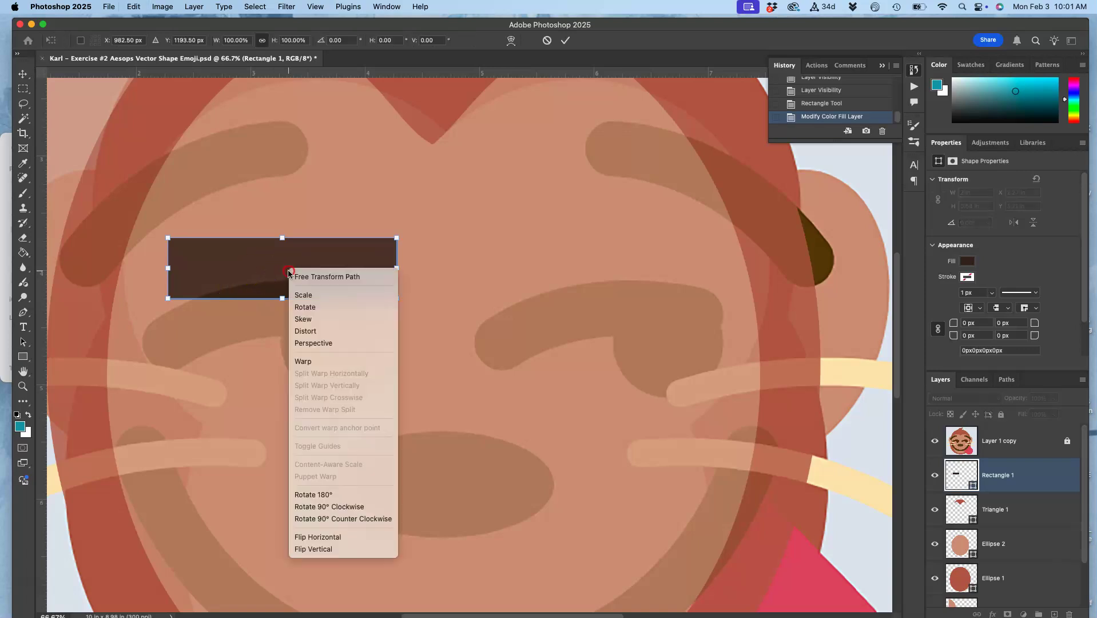
click(303, 359)
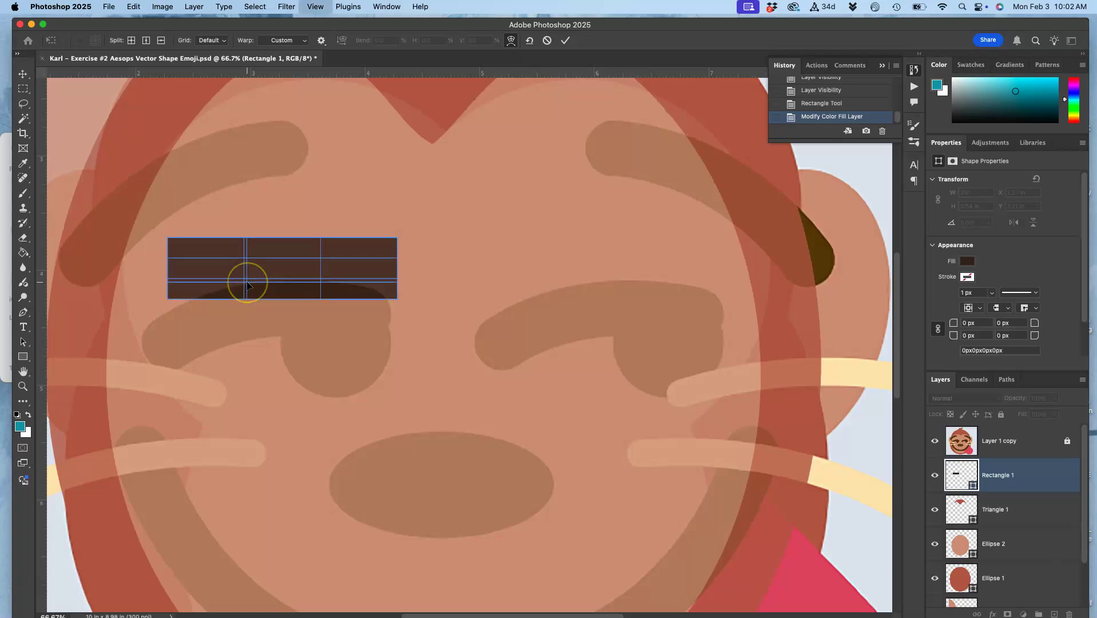
key(super+plus)
key(super+plus)
scroll(247, 281, up, 5)
scroll(247, 280, left, 4)
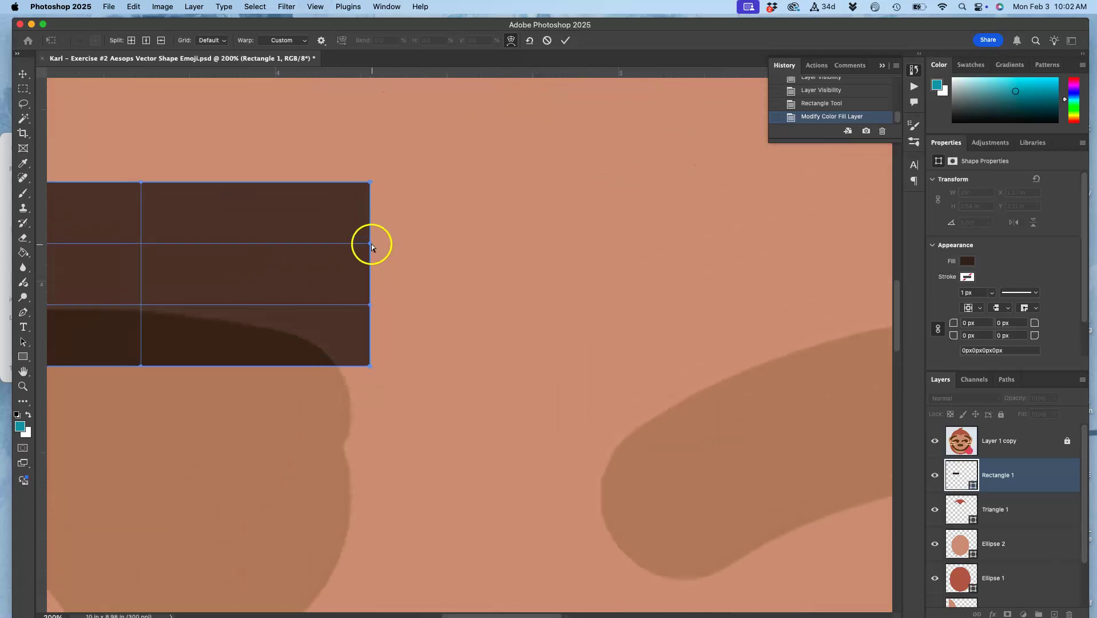
drag(370, 244, 507, 245)
drag(370, 304, 444, 334)
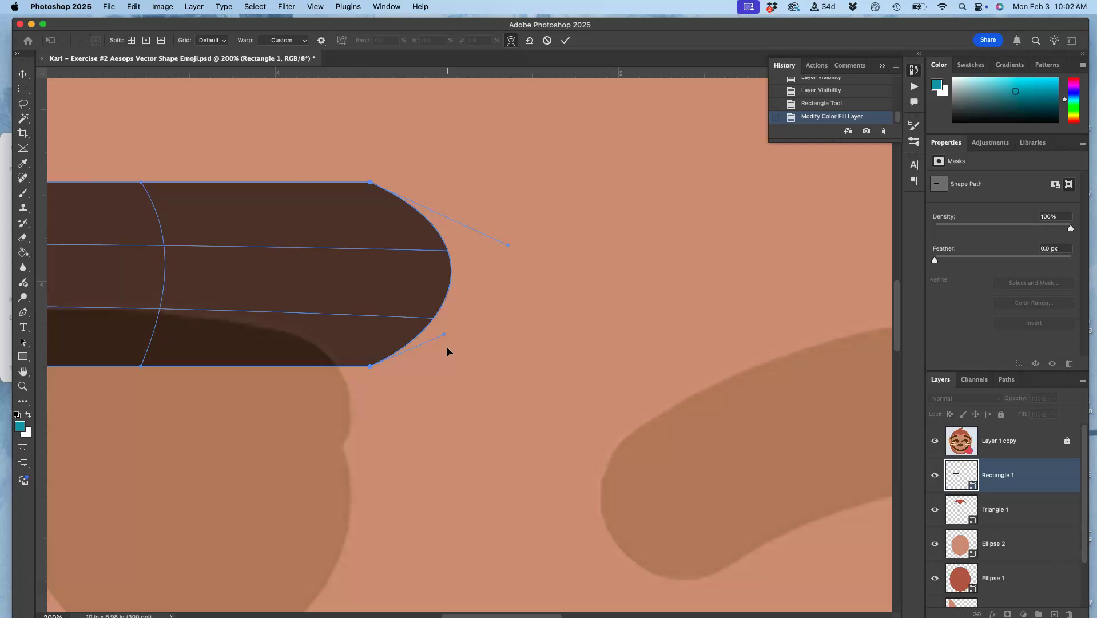
Step: Bulge the rectangle's left end outward into a matching rounded cap and apply the warp
scroll(448, 350, left, 10)
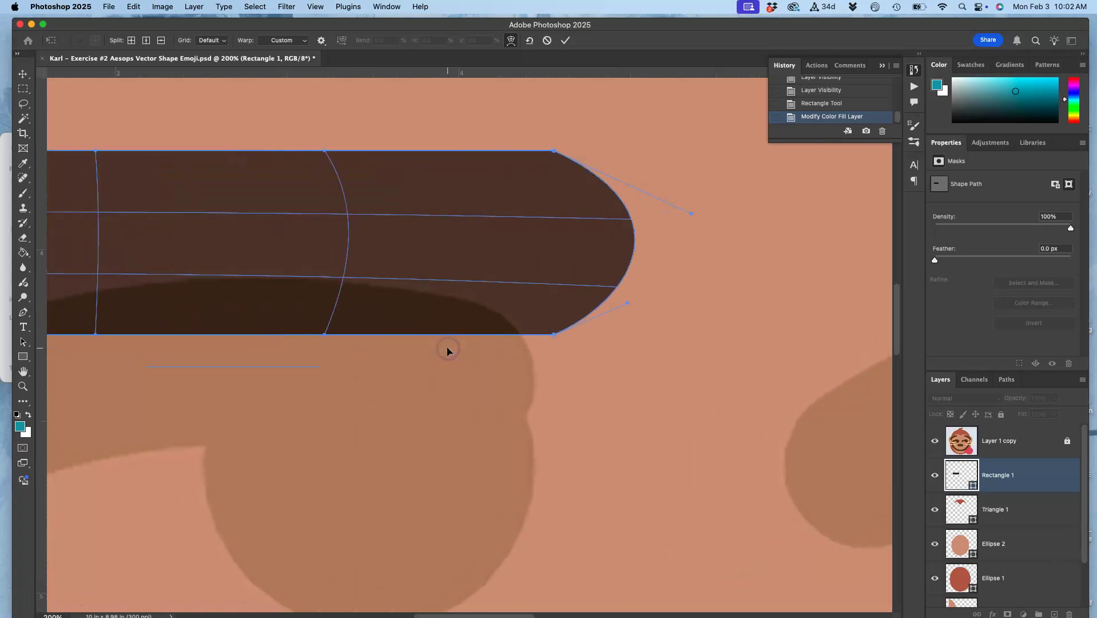
drag(249, 223, 130, 224)
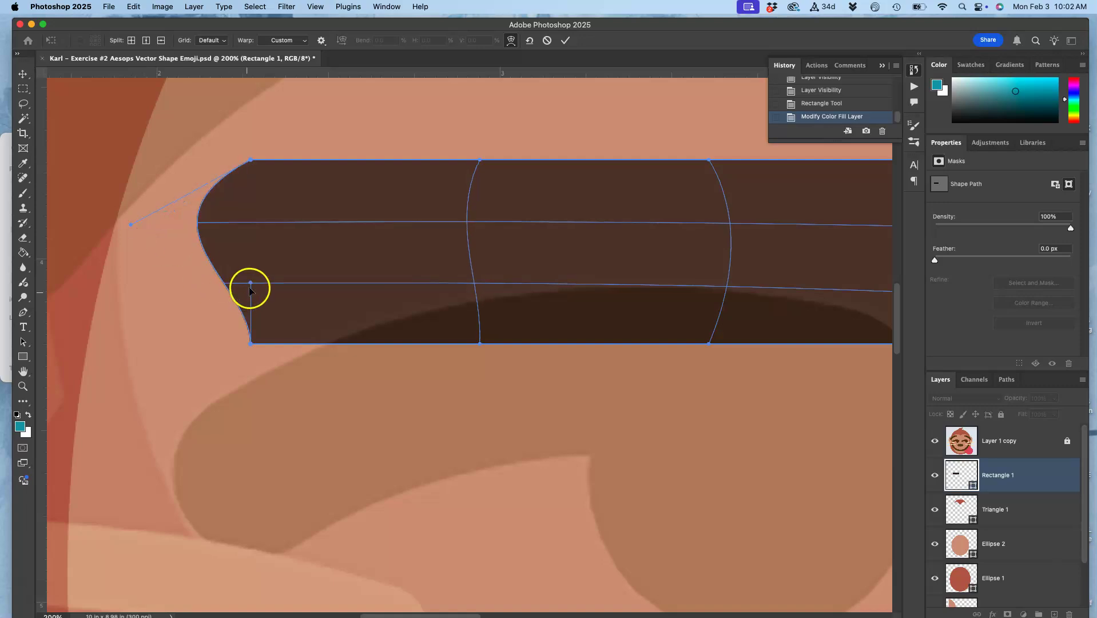
drag(249, 284, 155, 296)
scroll(467, 376, right, 15)
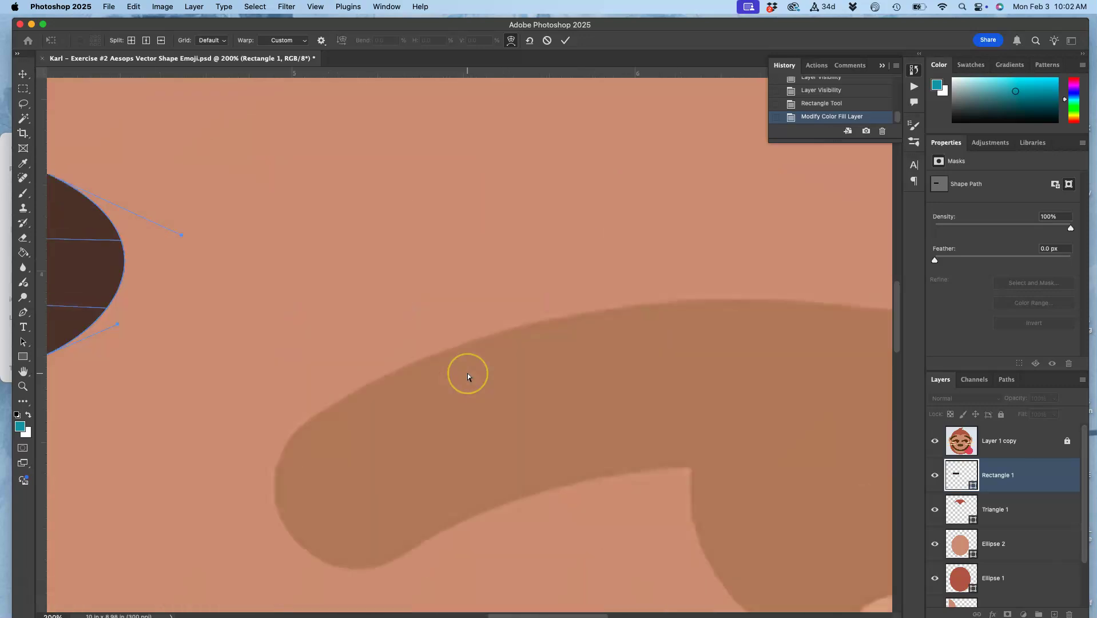
scroll(467, 376, left, 5)
scroll(467, 376, left, 5)
key(Return)
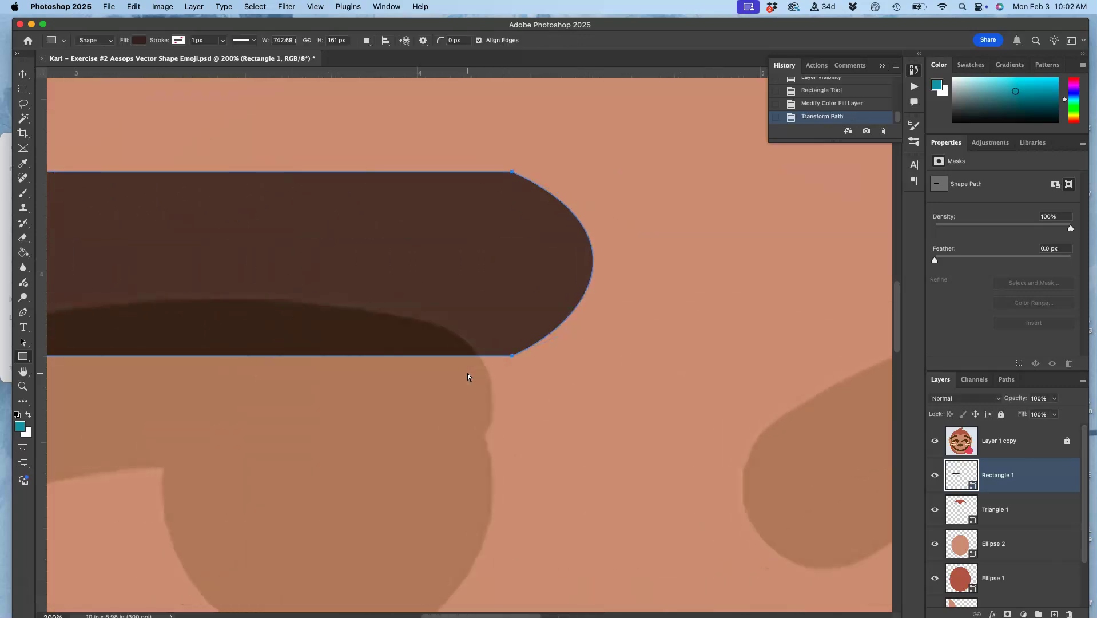
Step: Warp the rounded dark bar above the left eye into an upward arch by raising its top and bottom edges, and apply it
scroll(467, 376, left, 5)
key(super+minus)
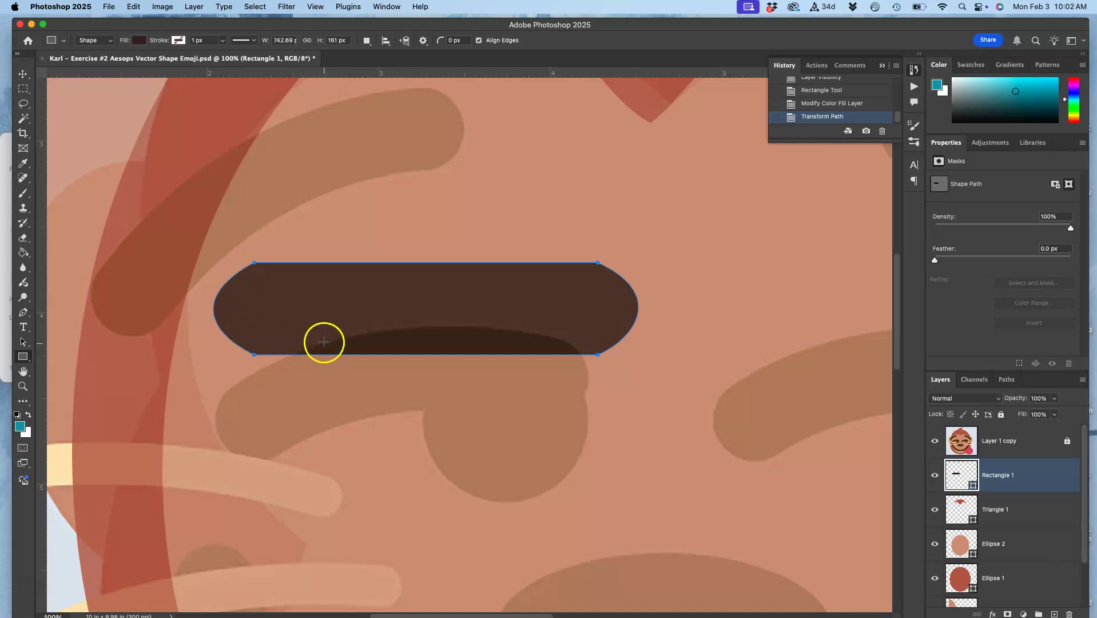
key(super+t)
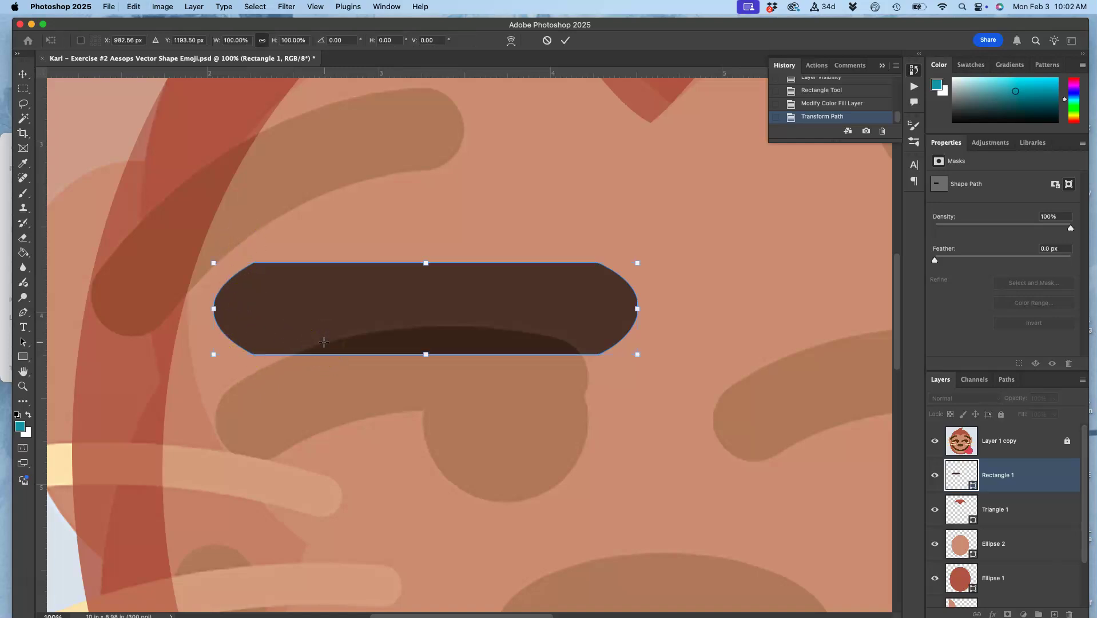
right_click(421, 322)
click(436, 414)
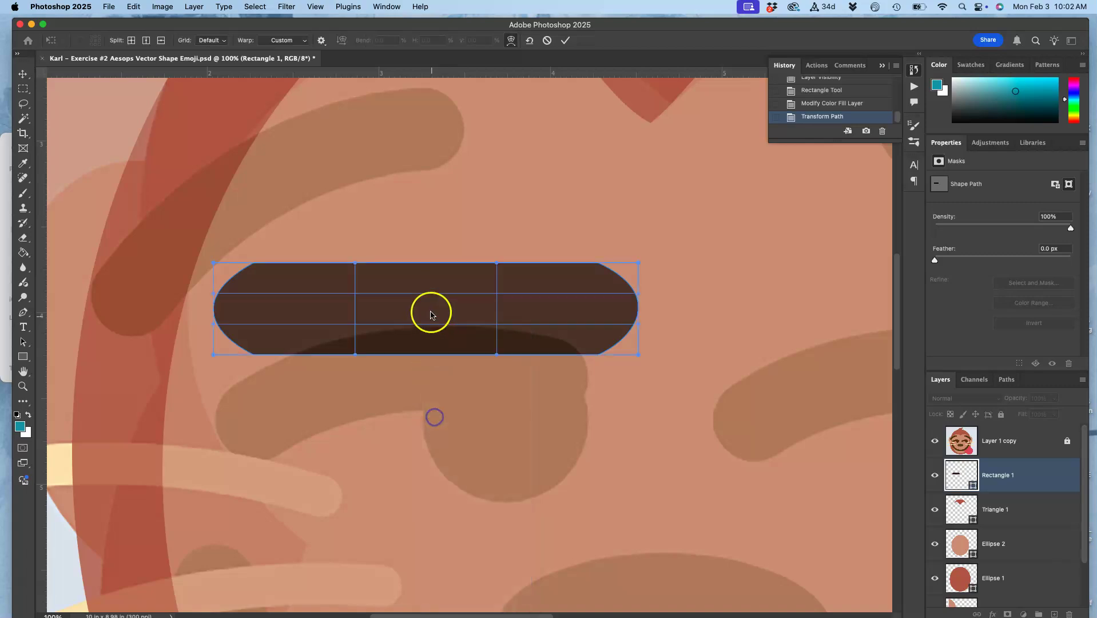
drag(428, 265, 427, 209)
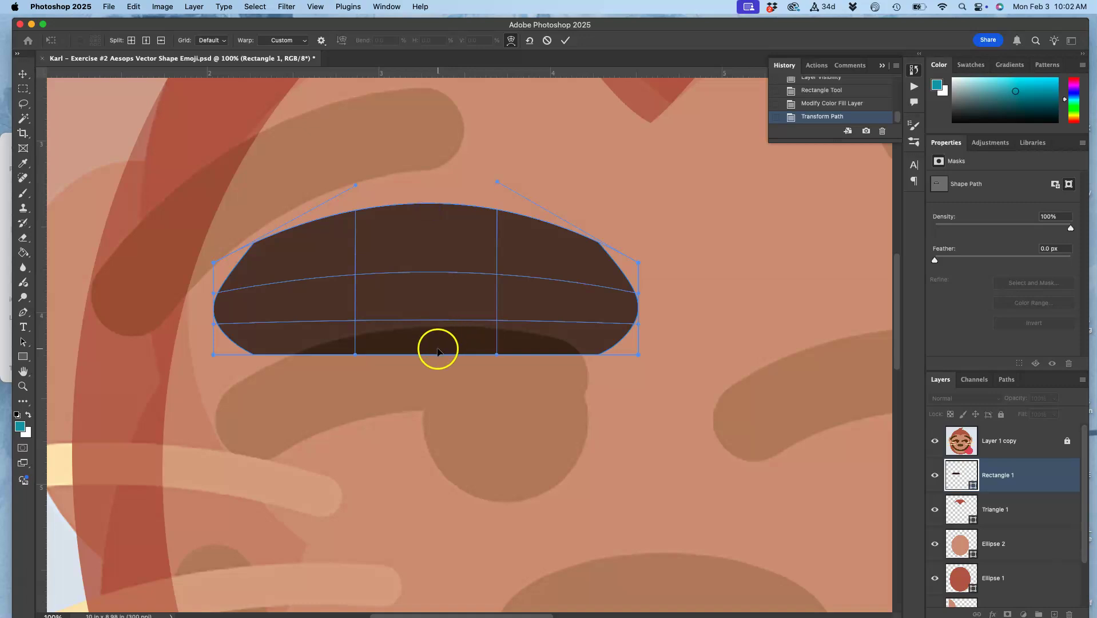
drag(436, 350, 432, 282)
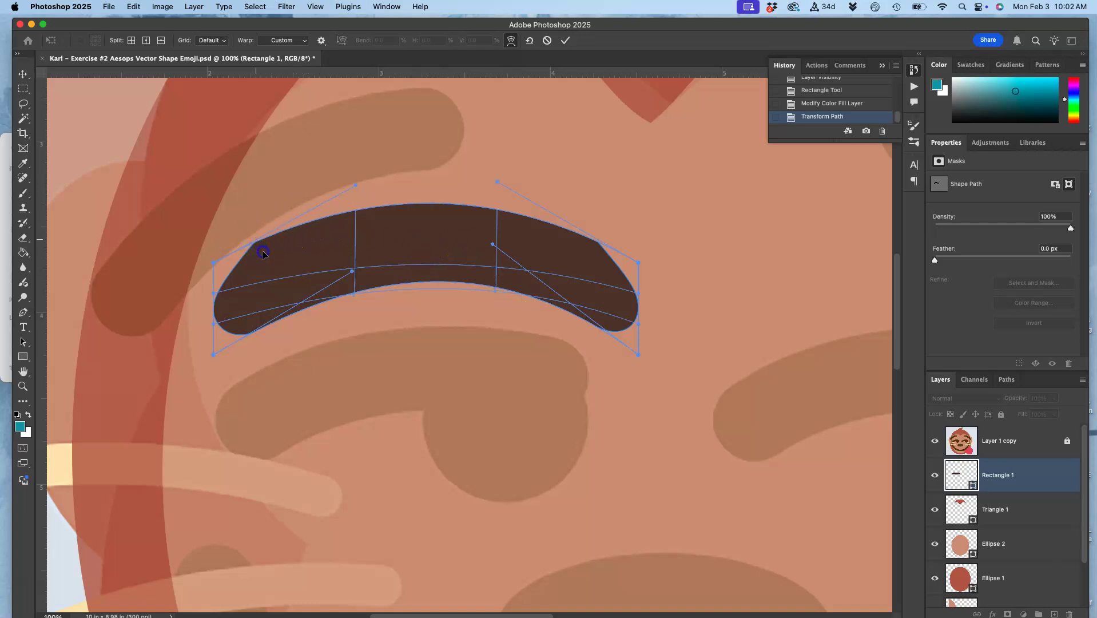
key(Return)
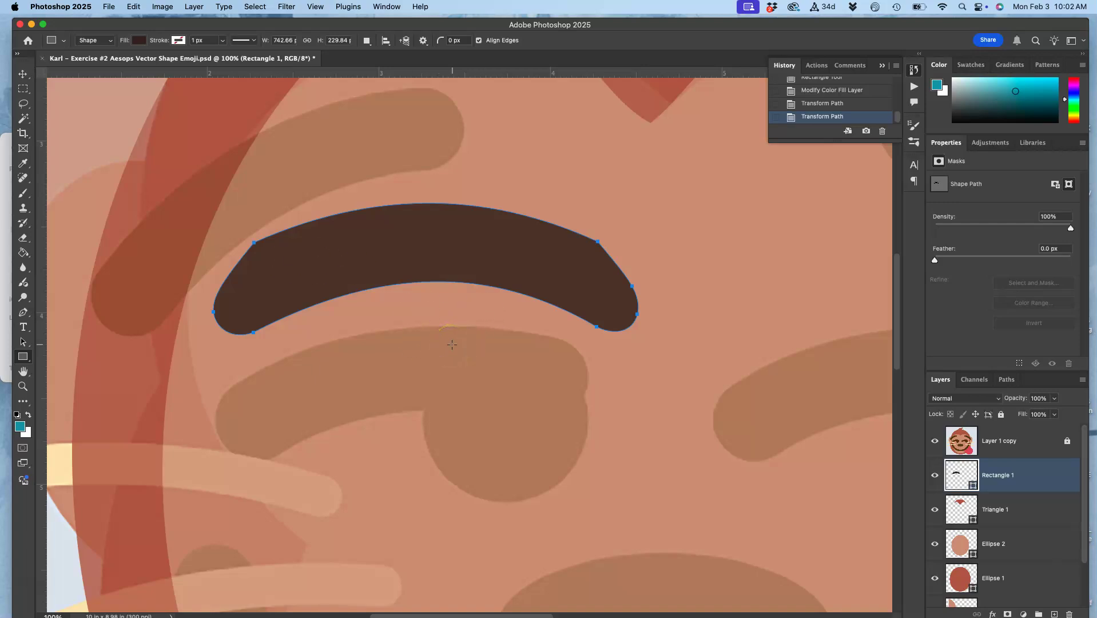
Step: Delete the arched dark bar above the left eye
key(BackSpace)
scroll(299, 296, down, 3)
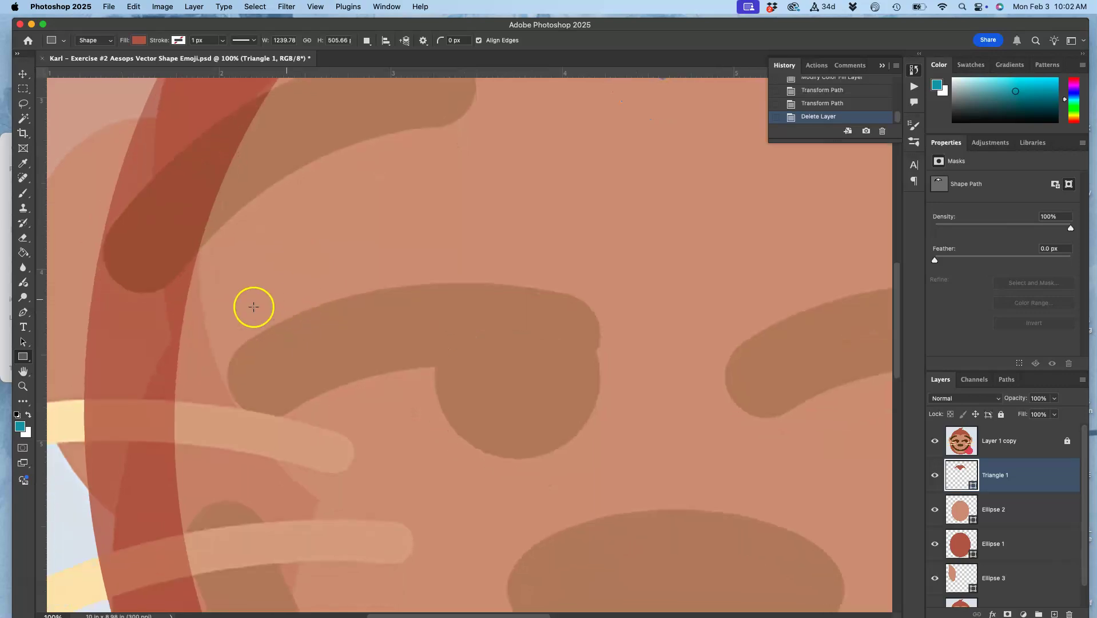
Step: Draw a circle about 0.39 in wide at the inner end of the left eye's bar and change the fill to #383230
click(24, 358)
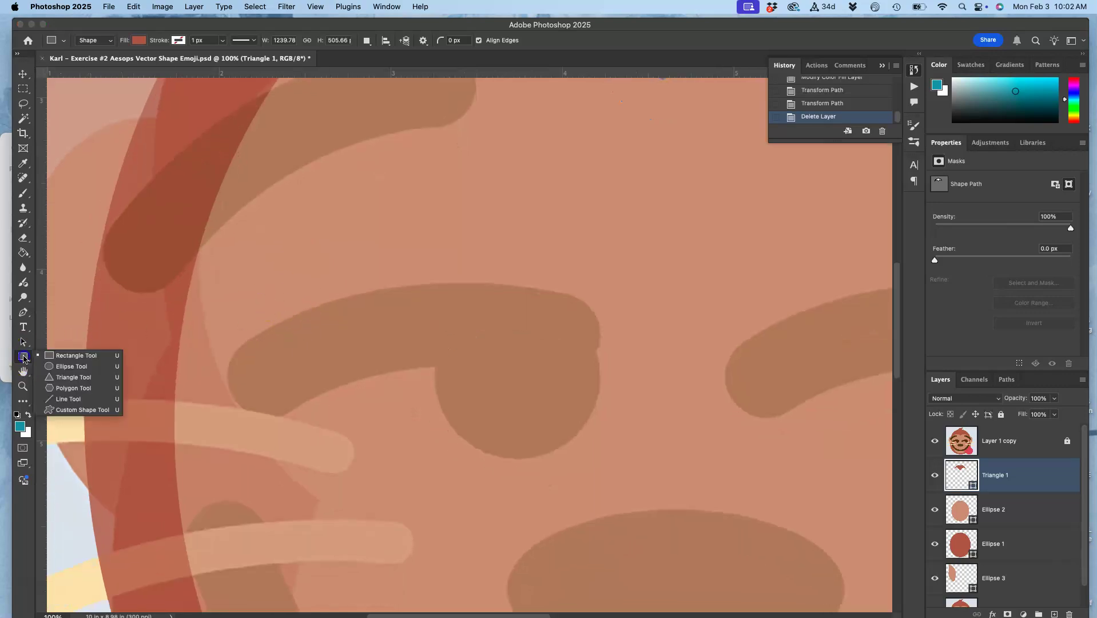
click(62, 368)
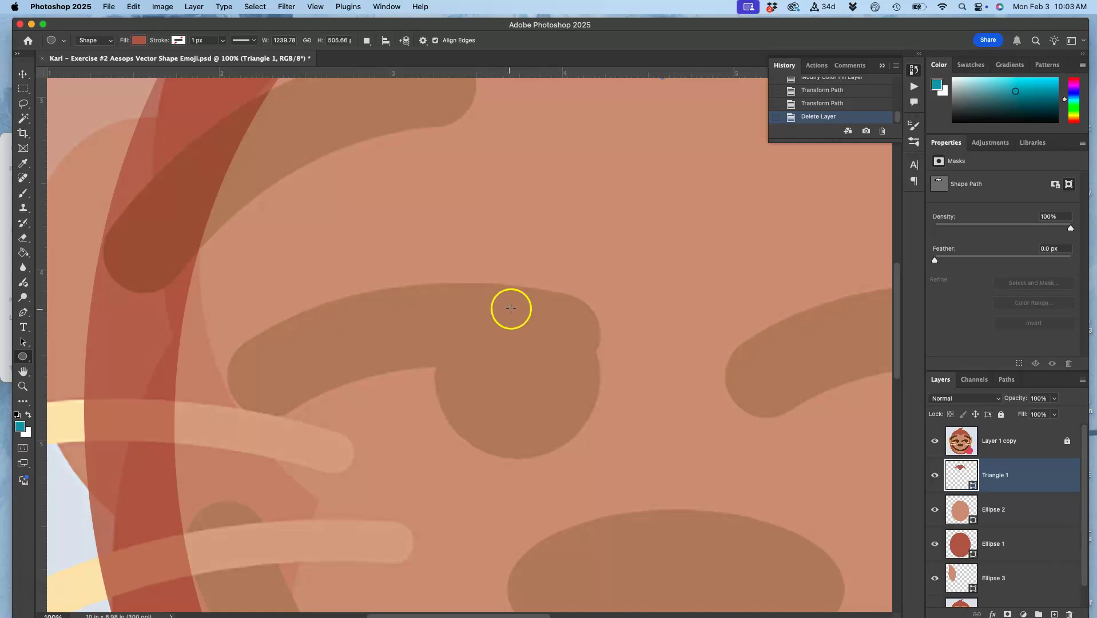
key(shift)
drag(549, 292, 616, 414)
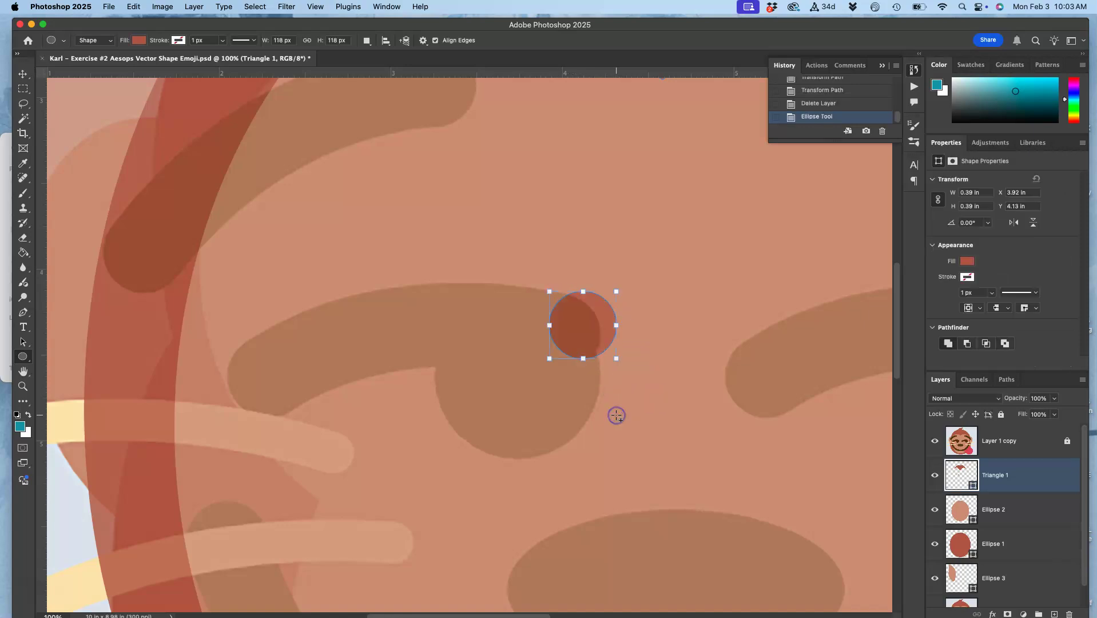
double_click(960, 473)
click(123, 492)
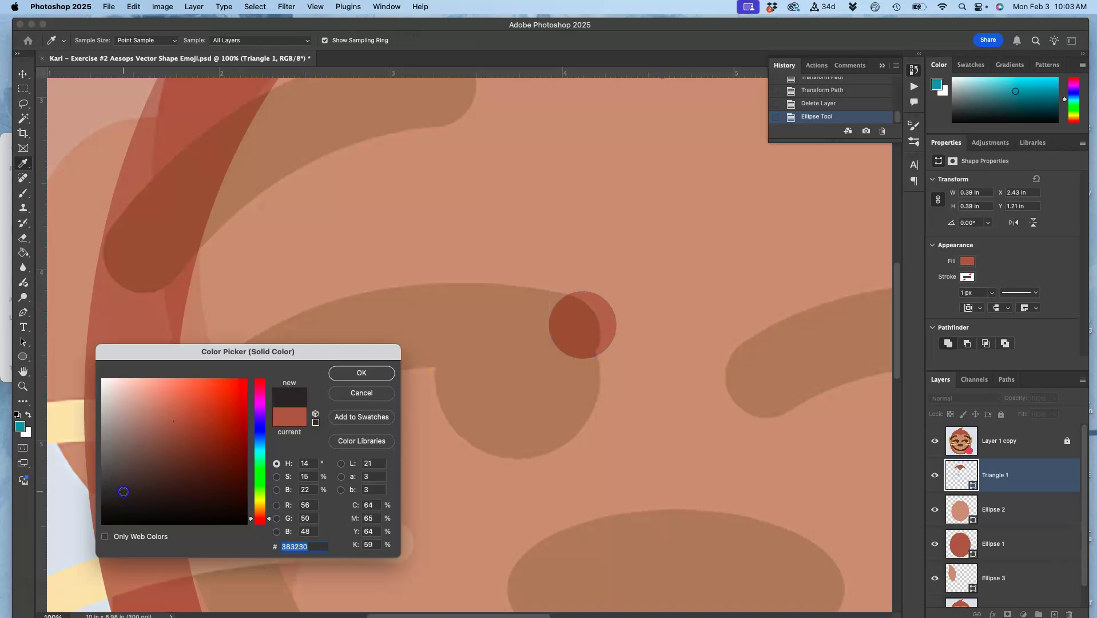
click(347, 378)
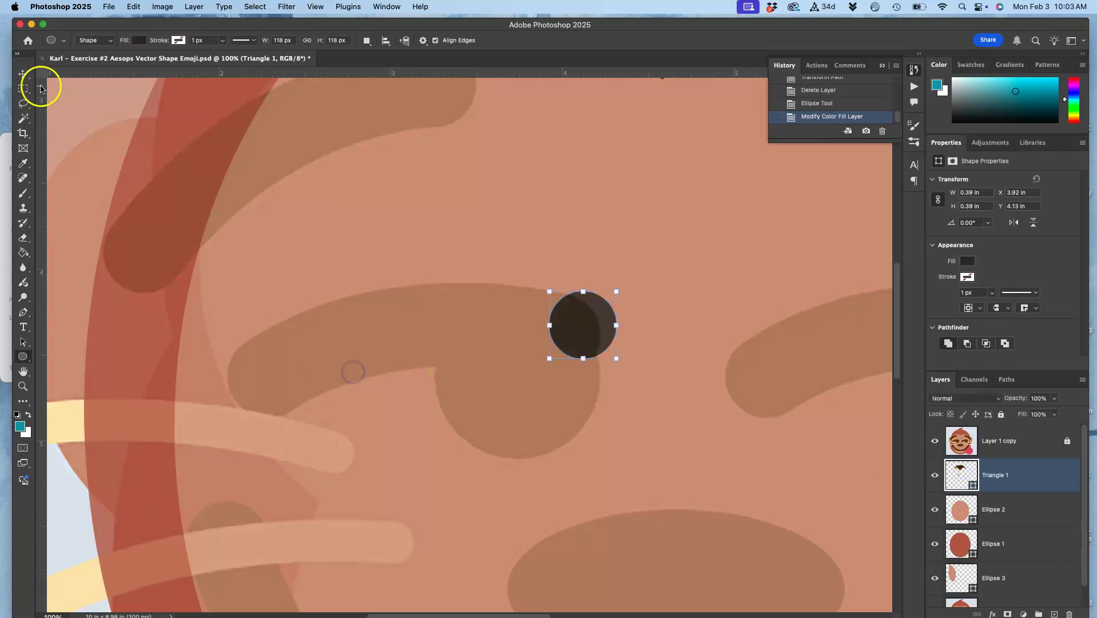
Step: Try to move the dark circle onto the rounded inner end of the left eye's bar
click(23, 73)
mouse_move(568, 313)
mouse_down()
mouse_move(583, 318)
mouse_move(572, 317)
mouse_move(574, 328)
mouse_up()
scroll(574, 328, up, 5)
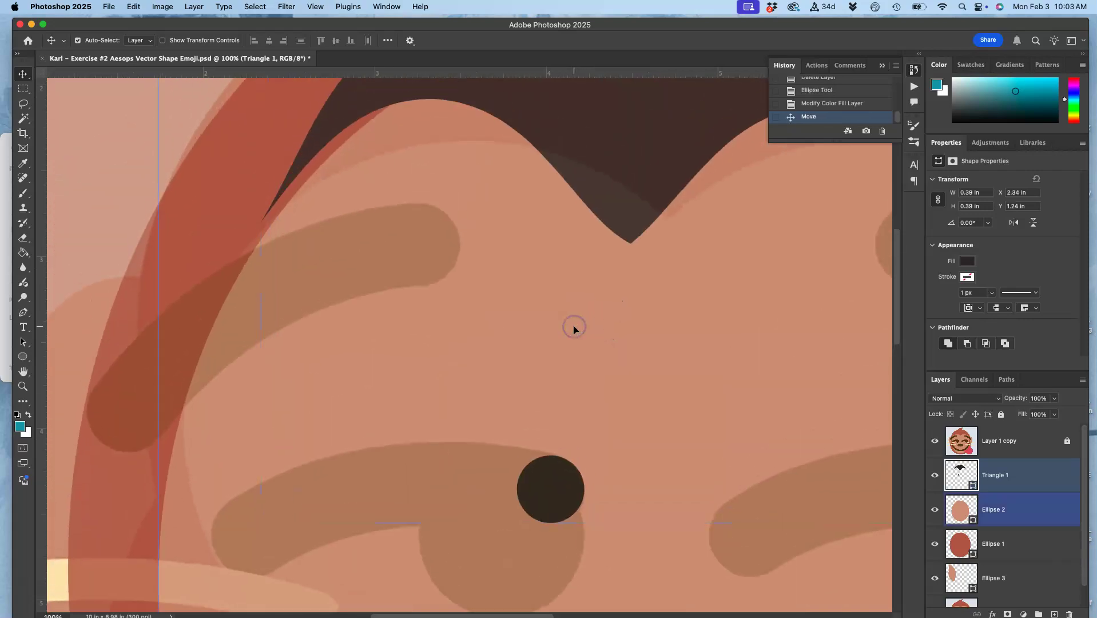
Step: Undo the move, the fill change and the small circle
key(super+z)
key(super+z)
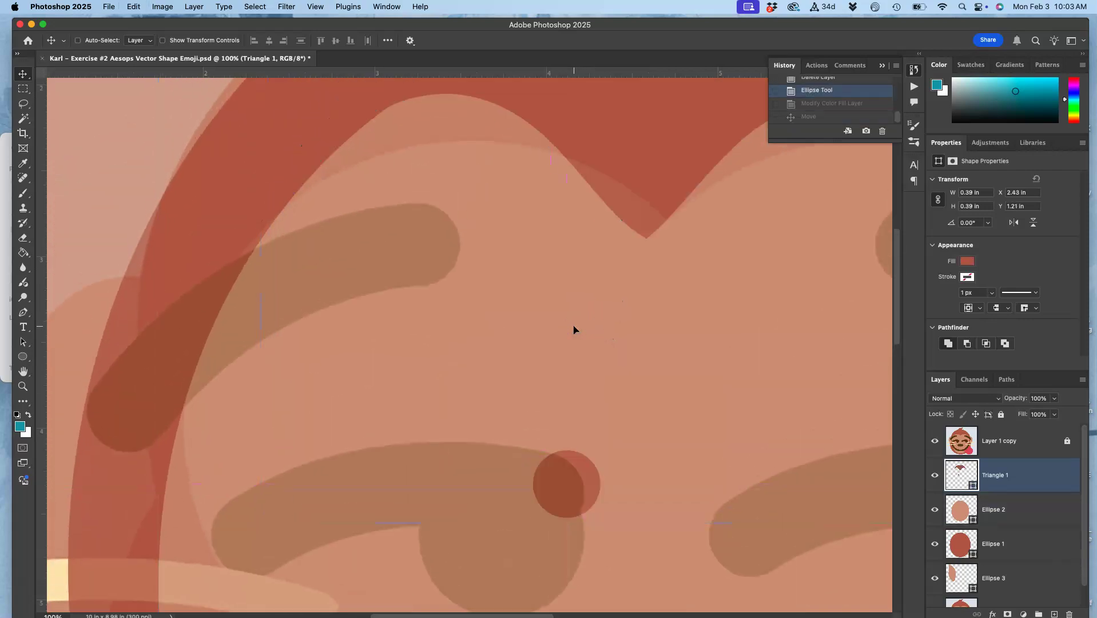
key(super+z)
Step: Draw a circle about 0.89 in wide over the left eye as a separate shape layer above the triangle
click(1033, 470)
scroll(439, 350, down, 3)
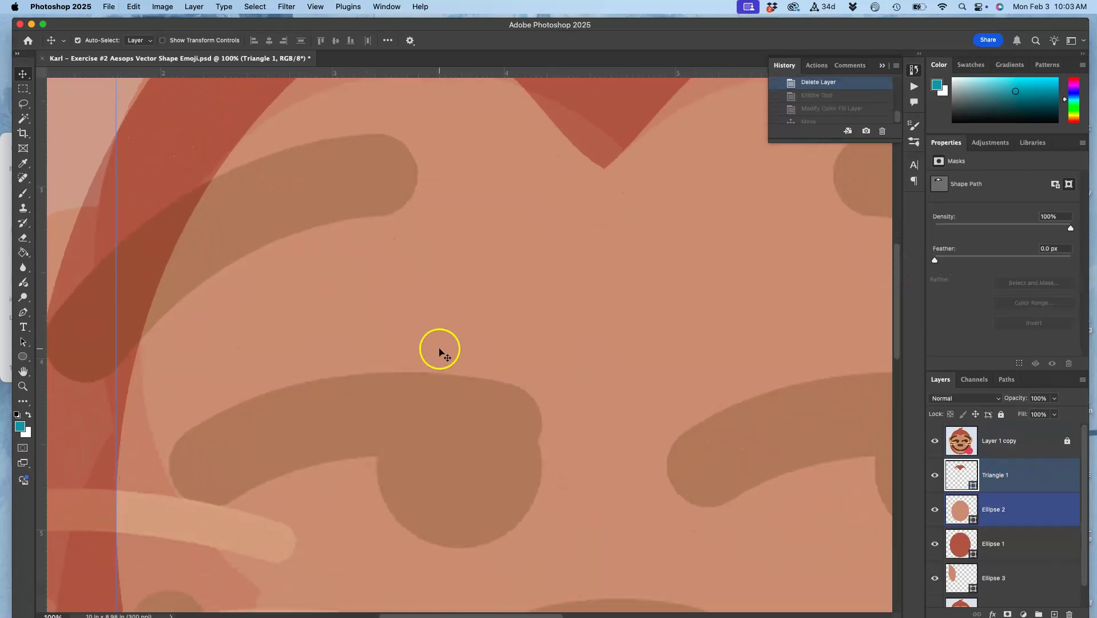
click(1000, 441)
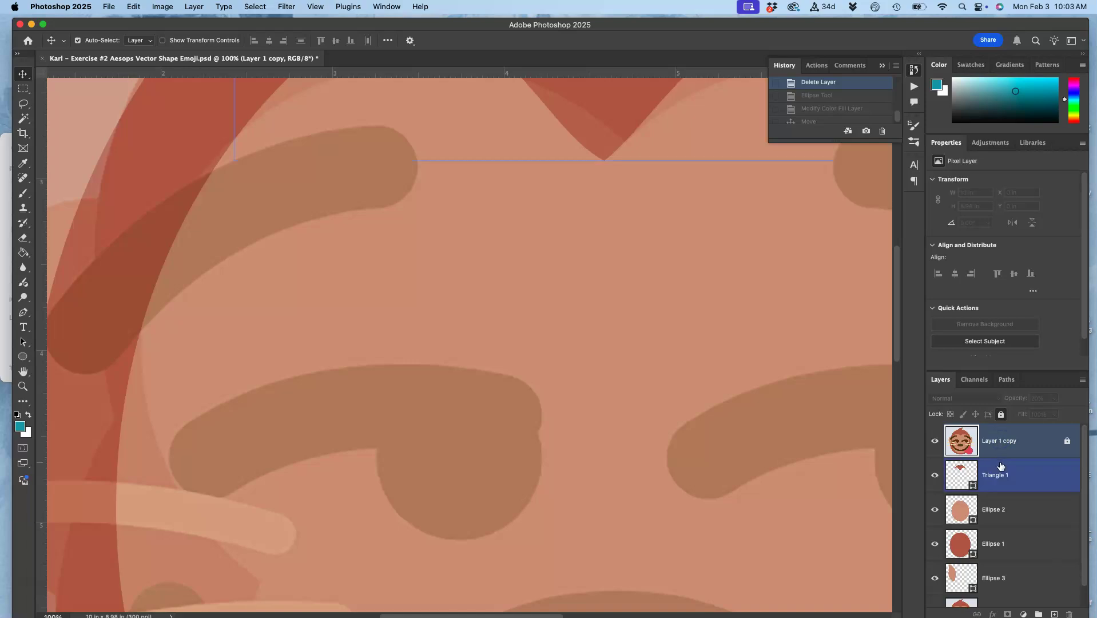
click(1030, 482)
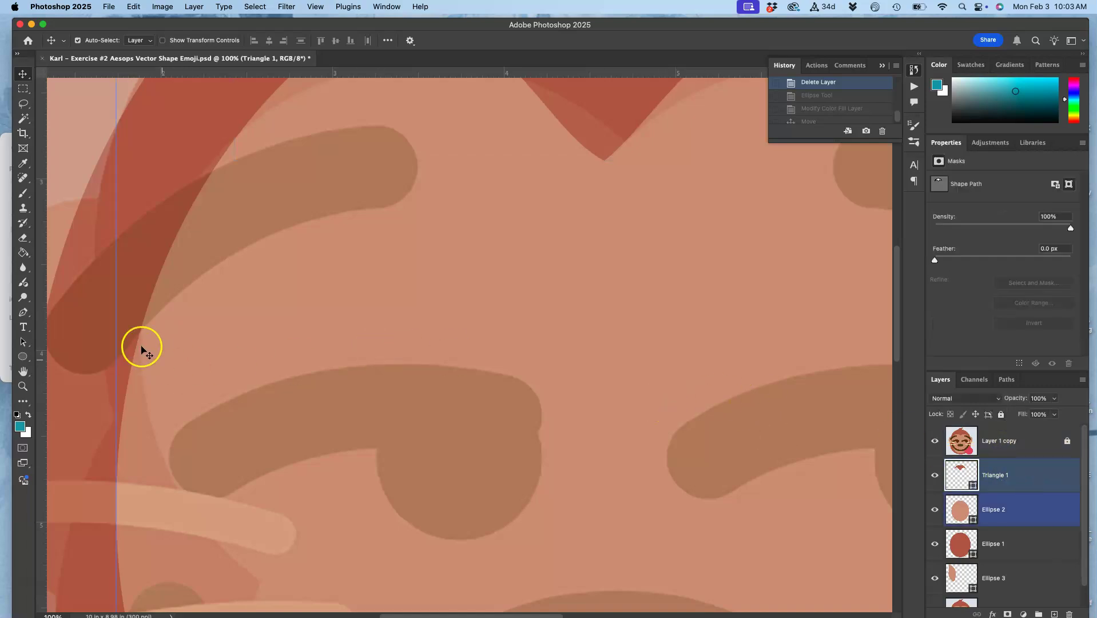
click(22, 357)
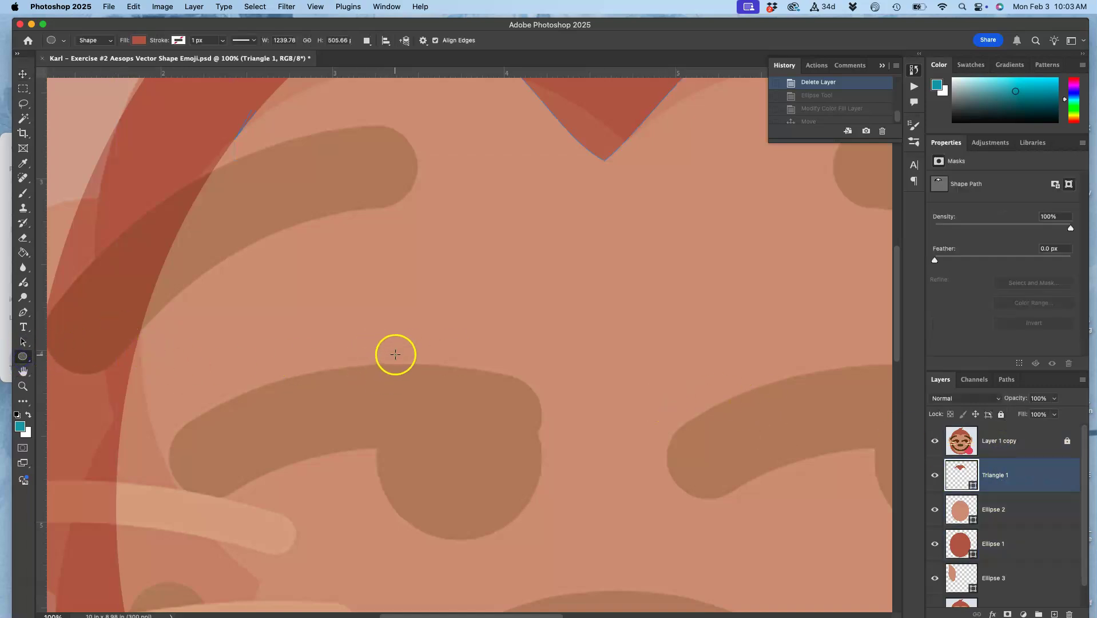
drag(395, 354, 547, 590)
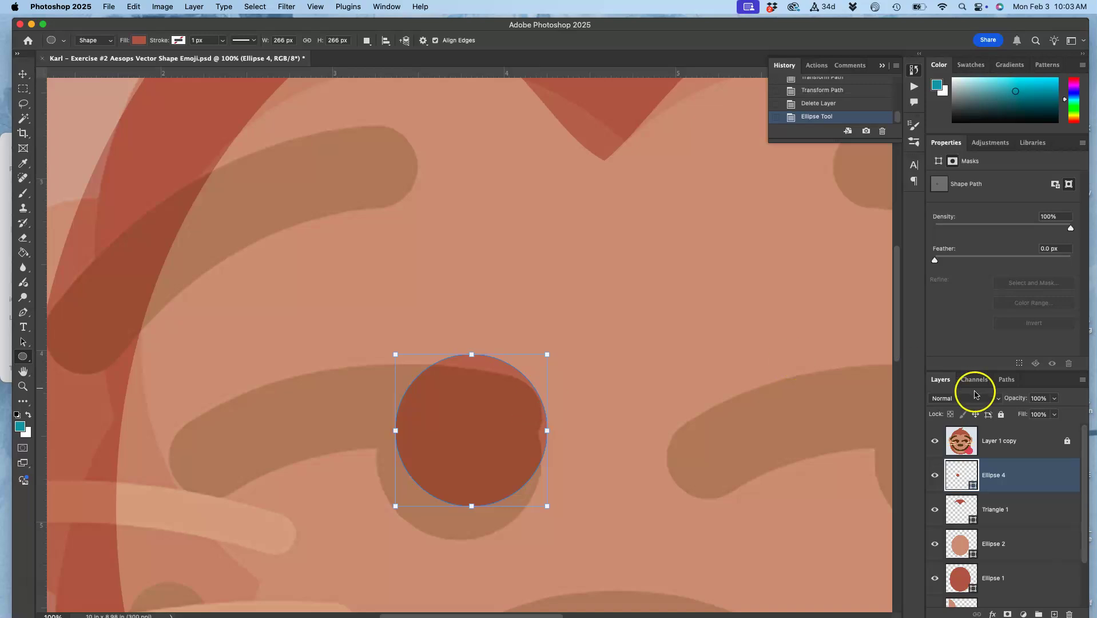
Step: Change the new circle's fill to dark brown #423834
double_click(961, 472)
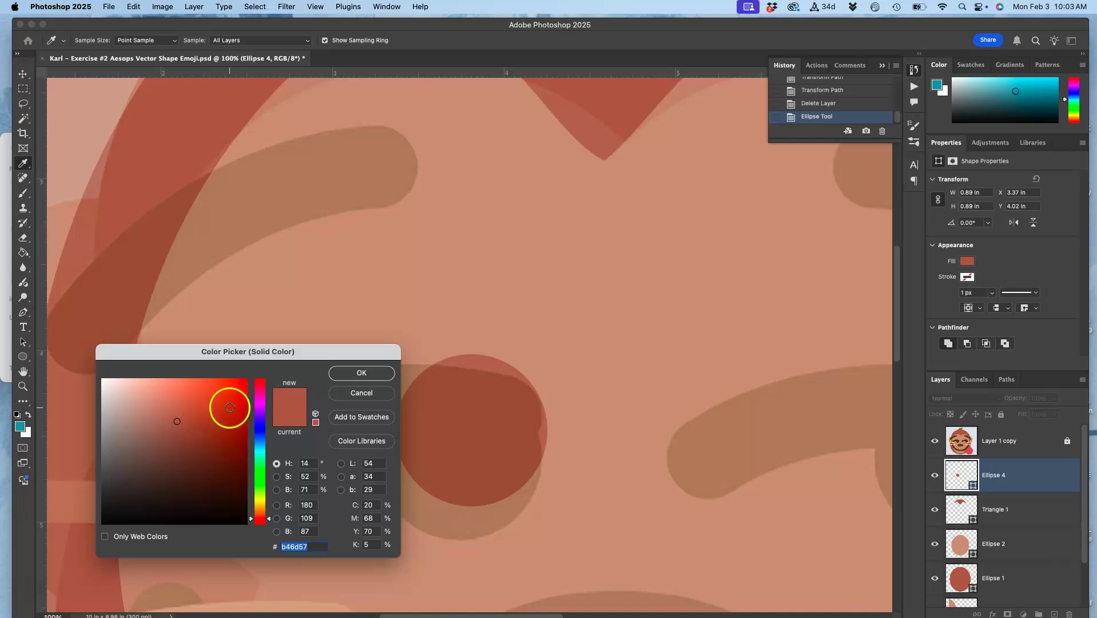
click(131, 486)
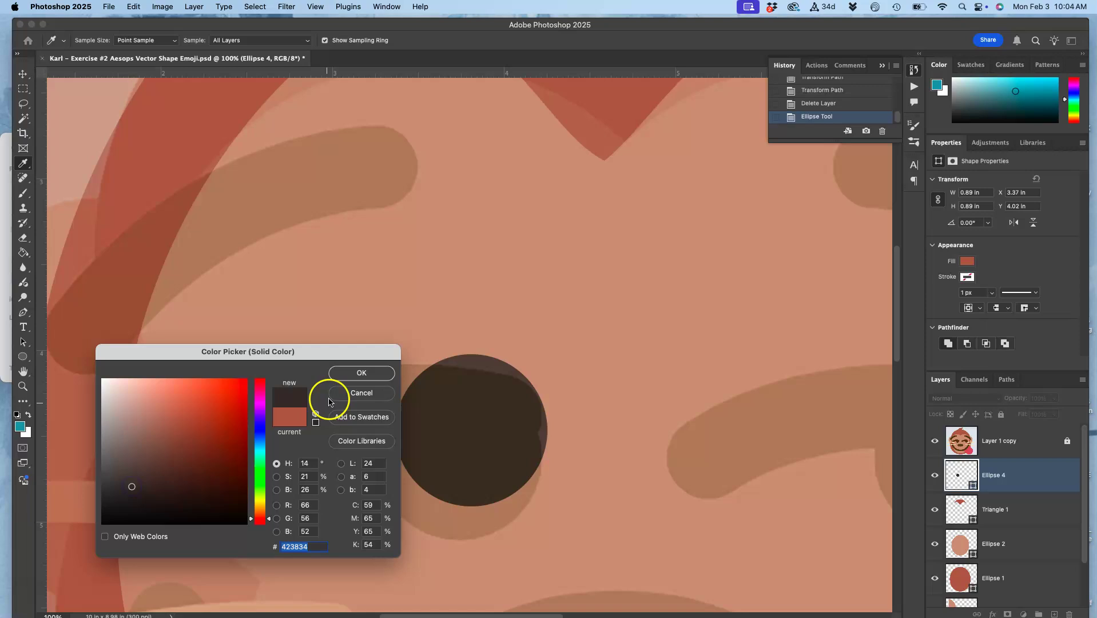
click(361, 373)
click(472, 415)
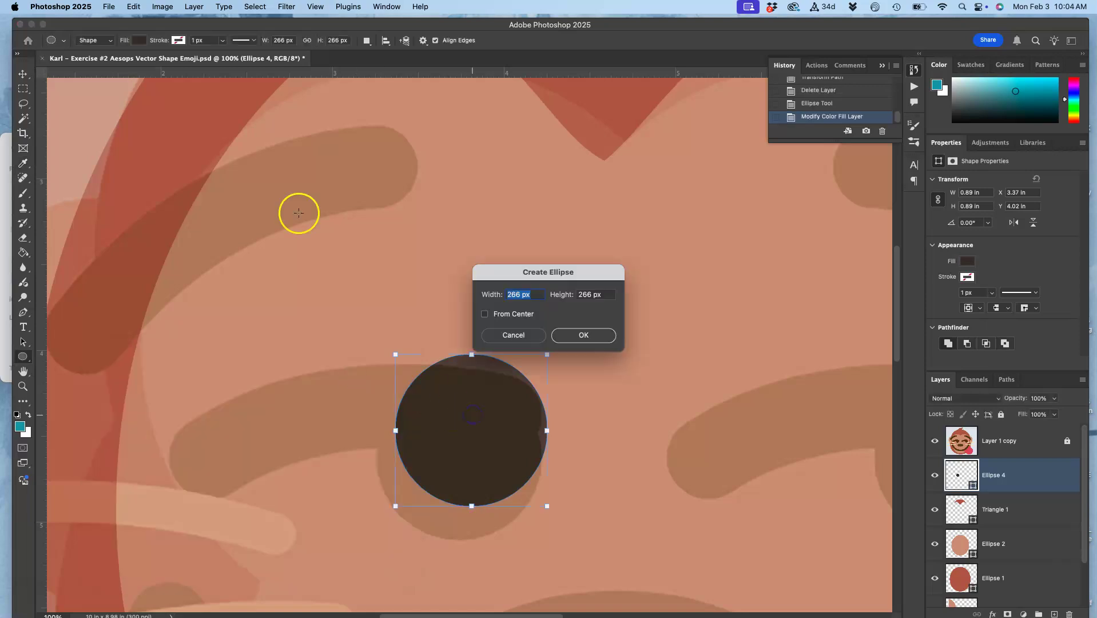
click(586, 335)
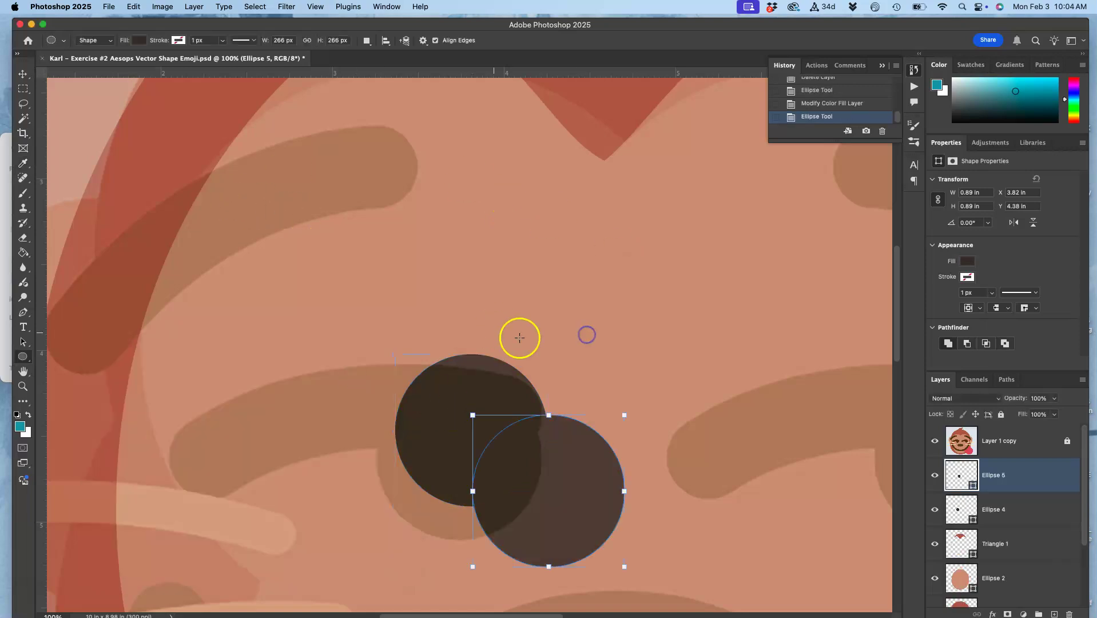
key(super+z)
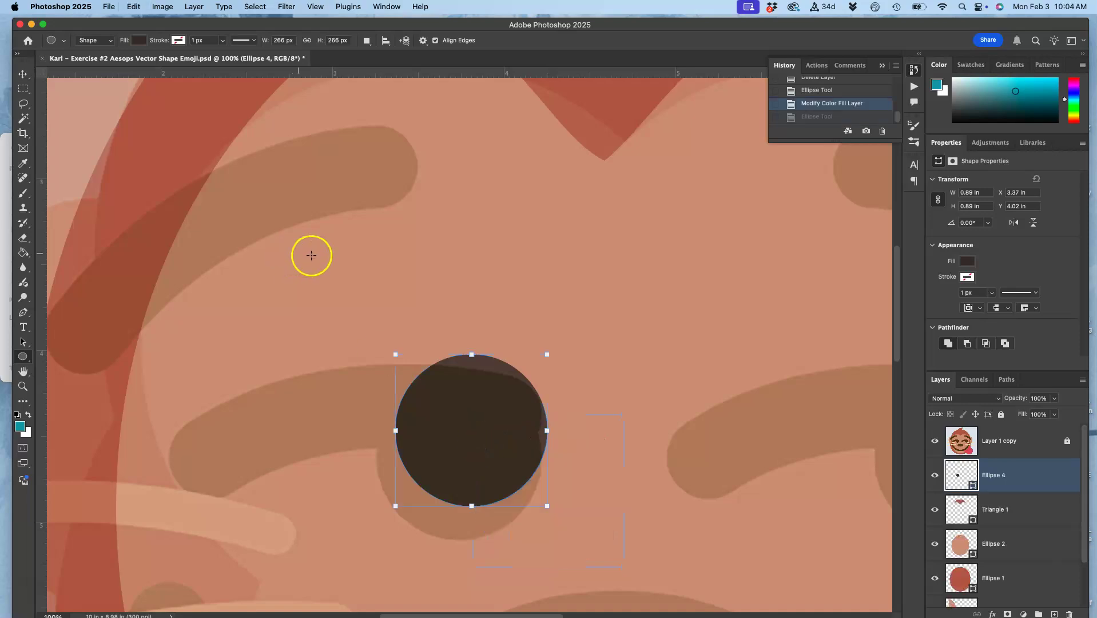
Step: Move the dark circle to the inner end of the right eye's bar and scale it down to about 0.47 in to fit
click(23, 73)
drag(437, 396, 714, 422)
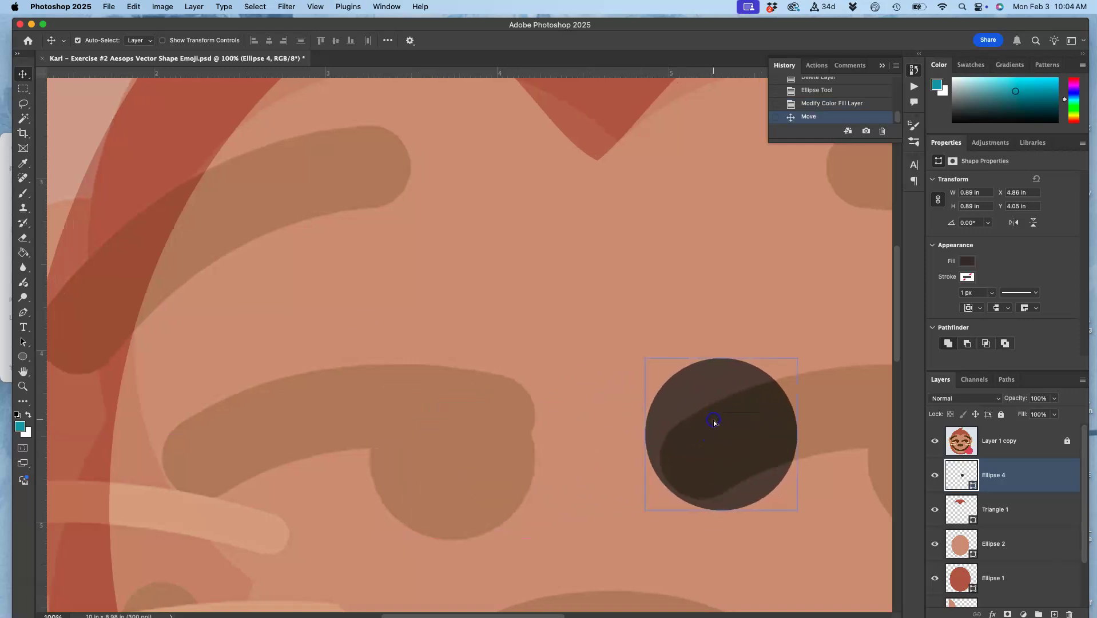
scroll(713, 421, right, 5)
scroll(713, 421, down, 2)
key(super+t)
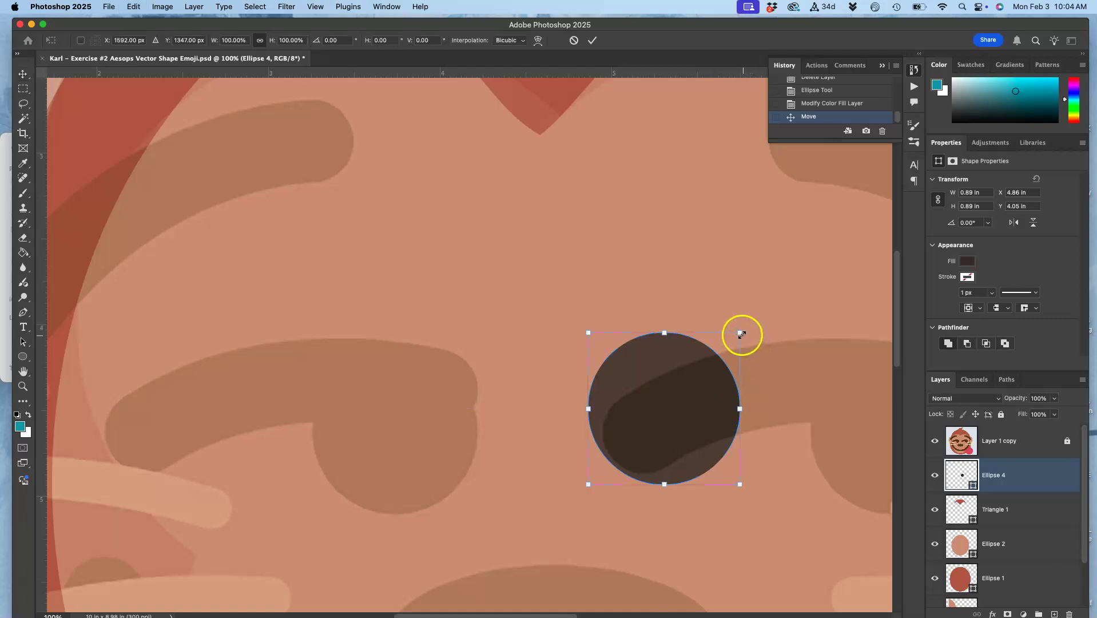
drag(742, 334, 667, 427)
drag(689, 475, 687, 474)
key(Return)
Step: Duplicate the dark circle and place the copy on the outer end of the right eye's bar
scroll(688, 473, right, 5)
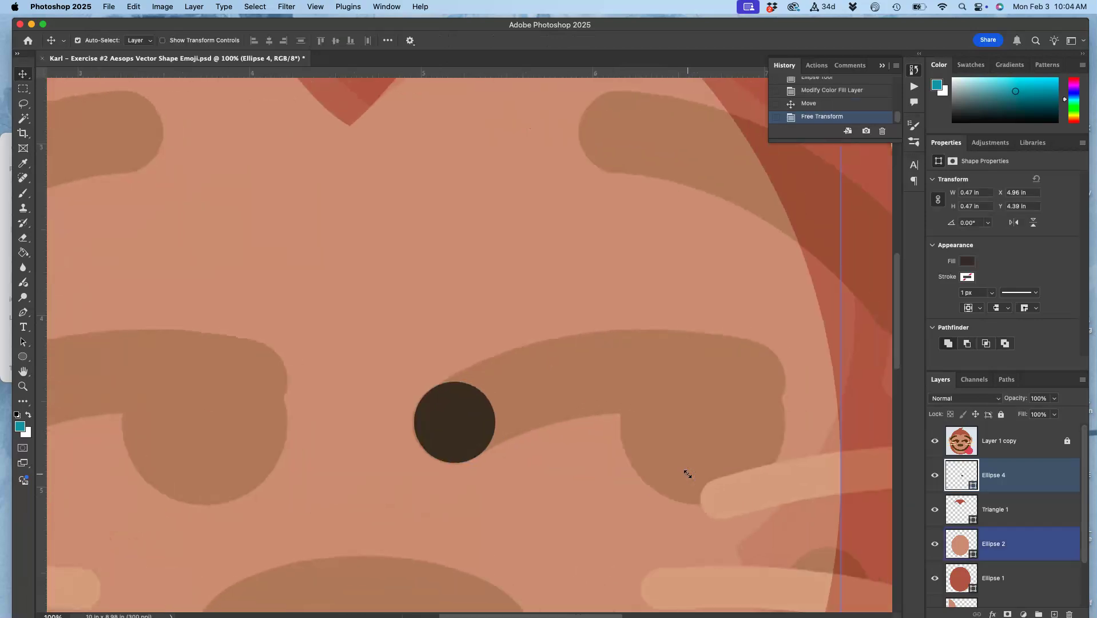
scroll(687, 473, right, 2)
click(410, 426)
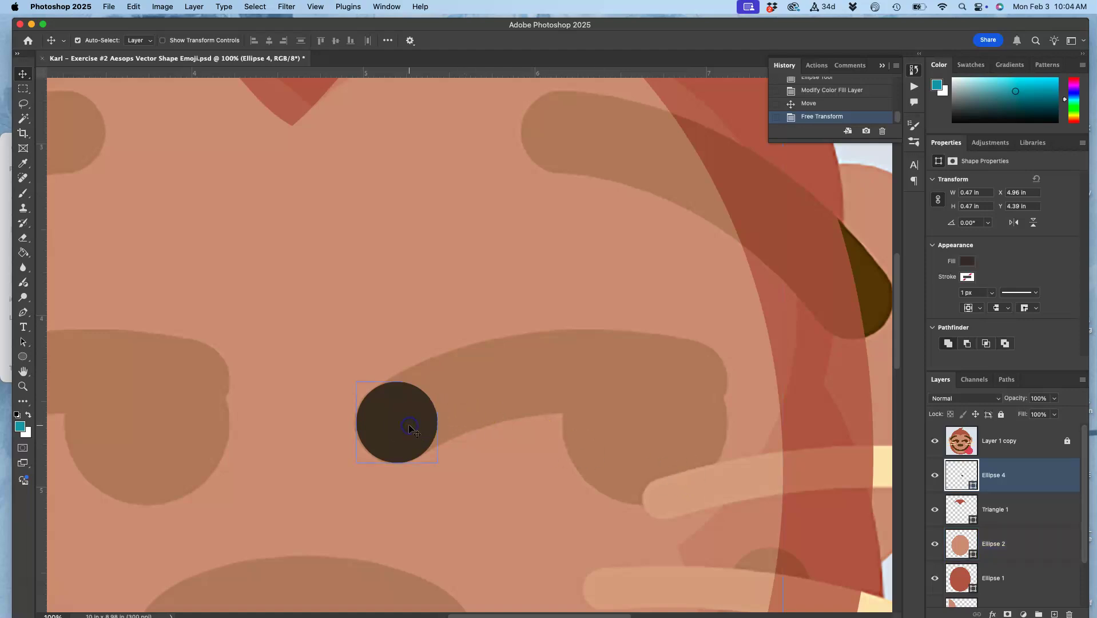
key(super+j)
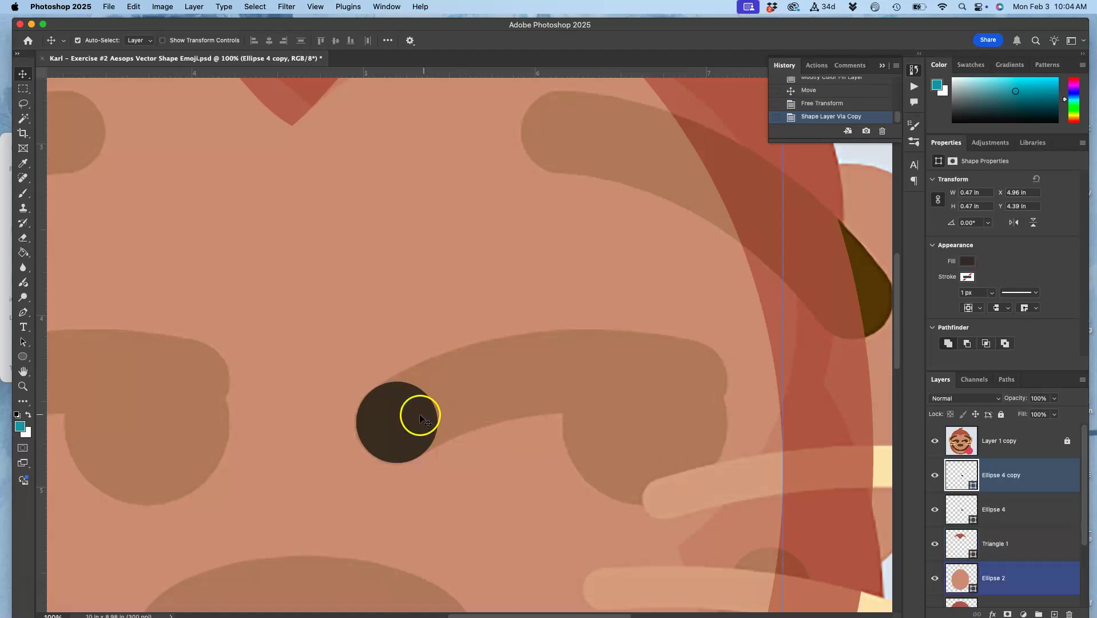
drag(406, 422, 698, 378)
click(611, 484)
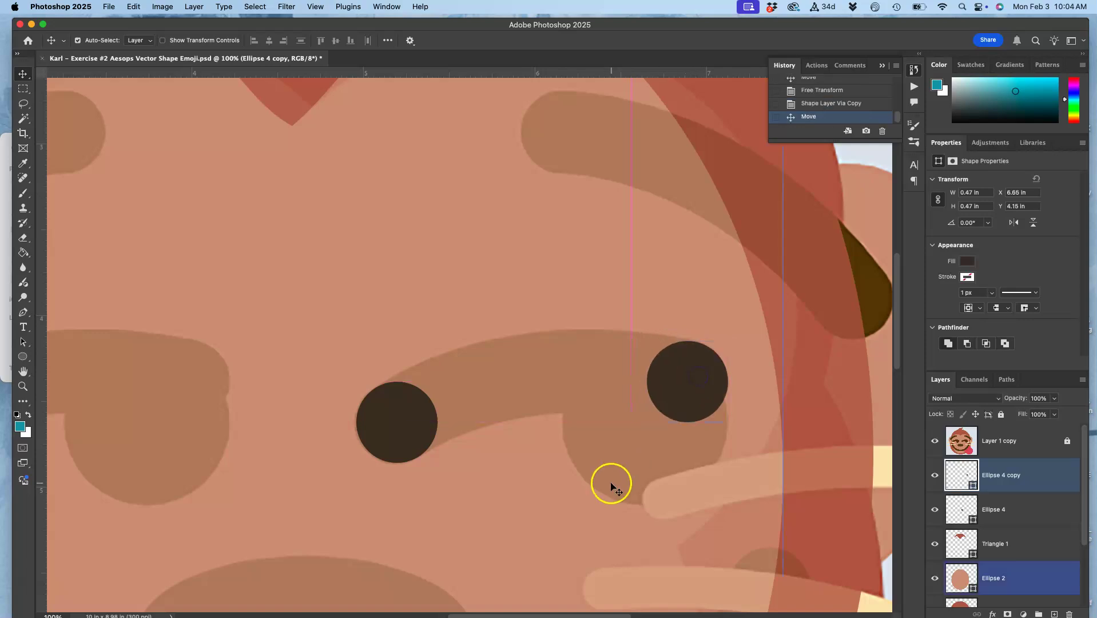
Step: Draw a rectangle about 1.89 in wide and 0.39 in high above the two circles and rotate it to about -14.4°
click(27, 359)
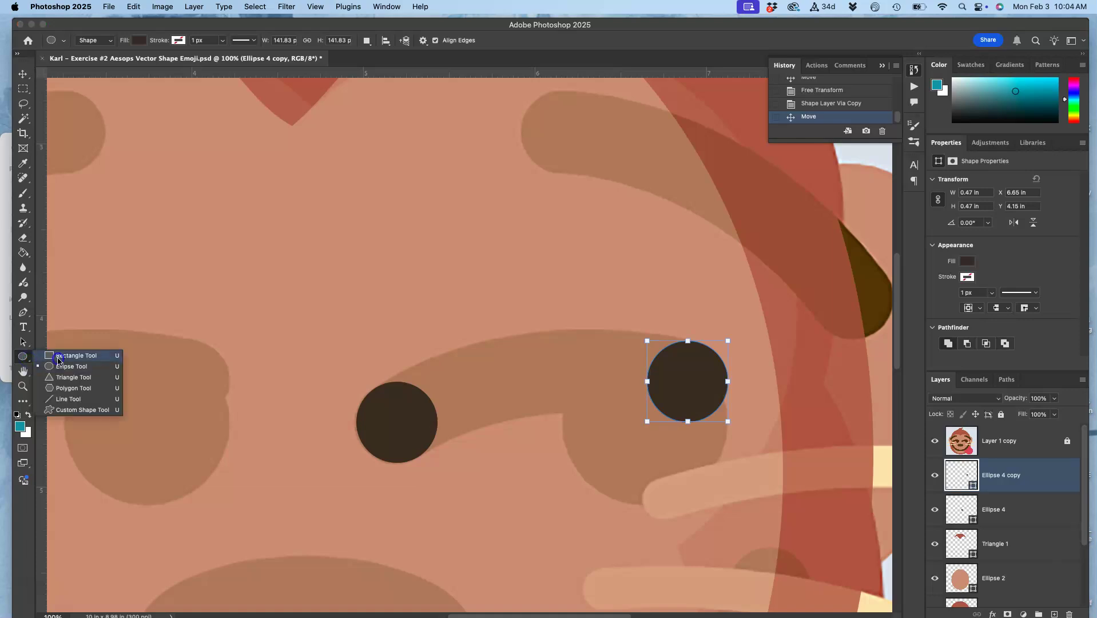
click(68, 355)
drag(351, 298, 675, 367)
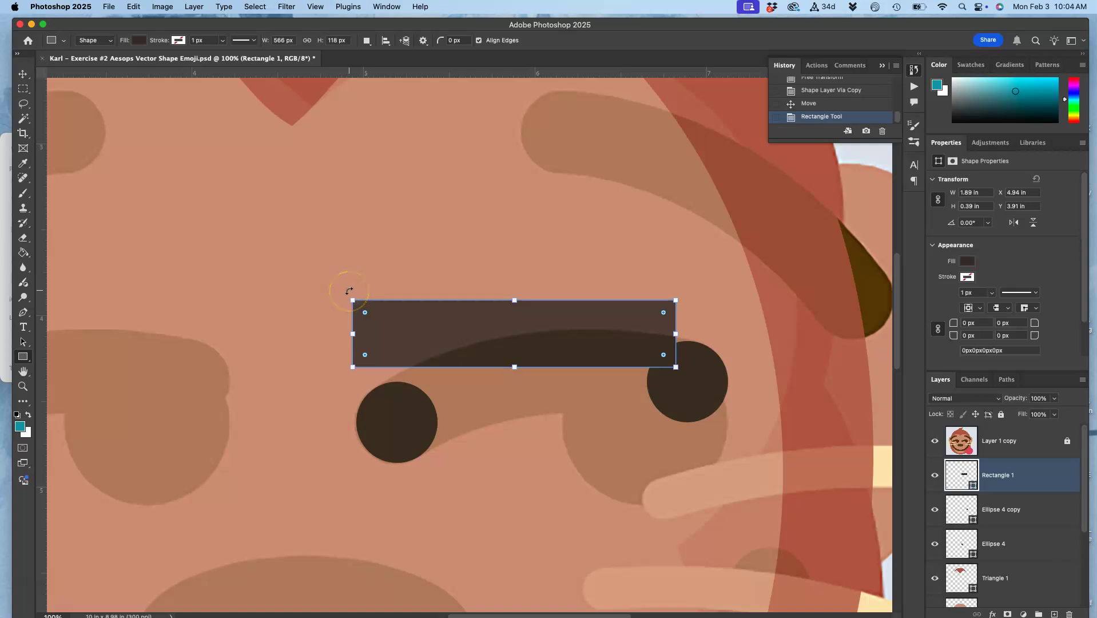
drag(349, 291, 315, 333)
drag(494, 330, 508, 356)
key(super+z)
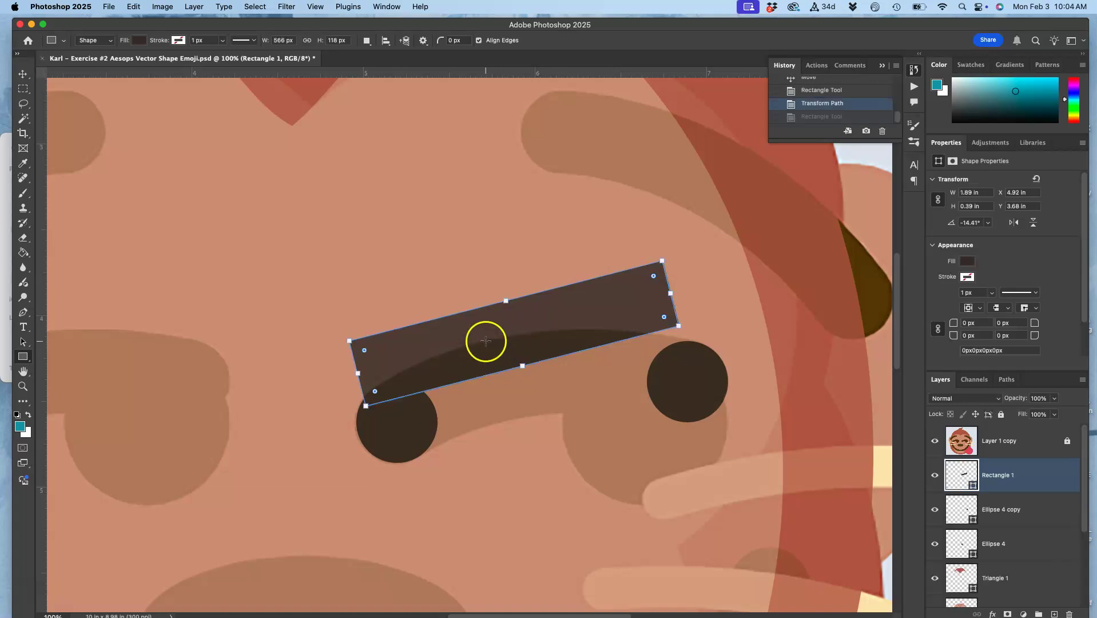
right_click(485, 341)
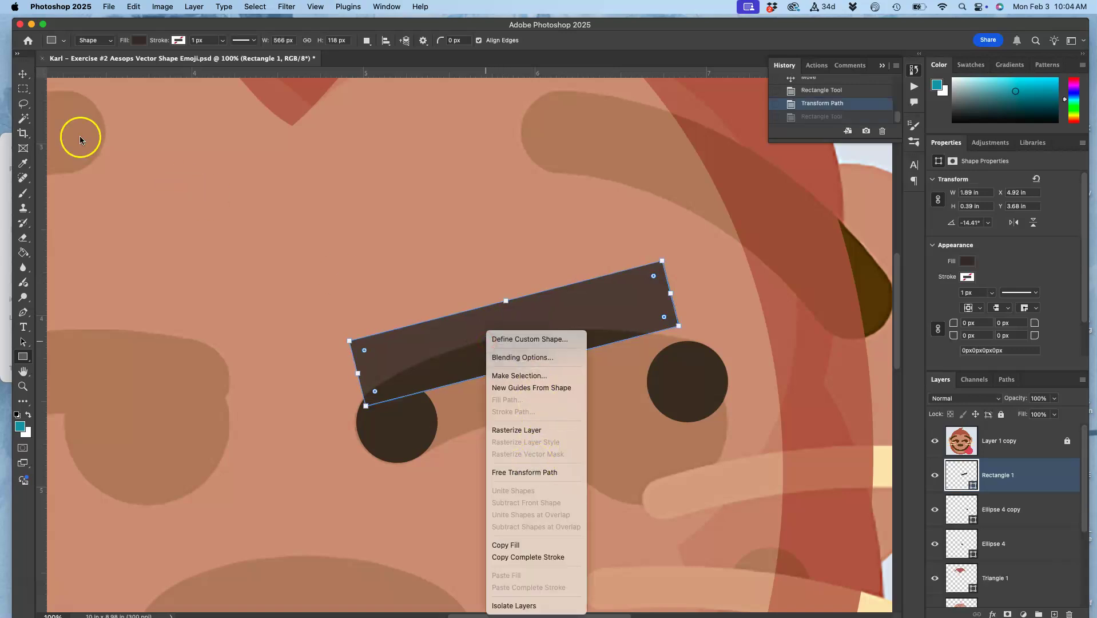
Step: Move the rotated rectangle down over the two circles and warp its upper edge and outer end to follow the reference arch
click(23, 74)
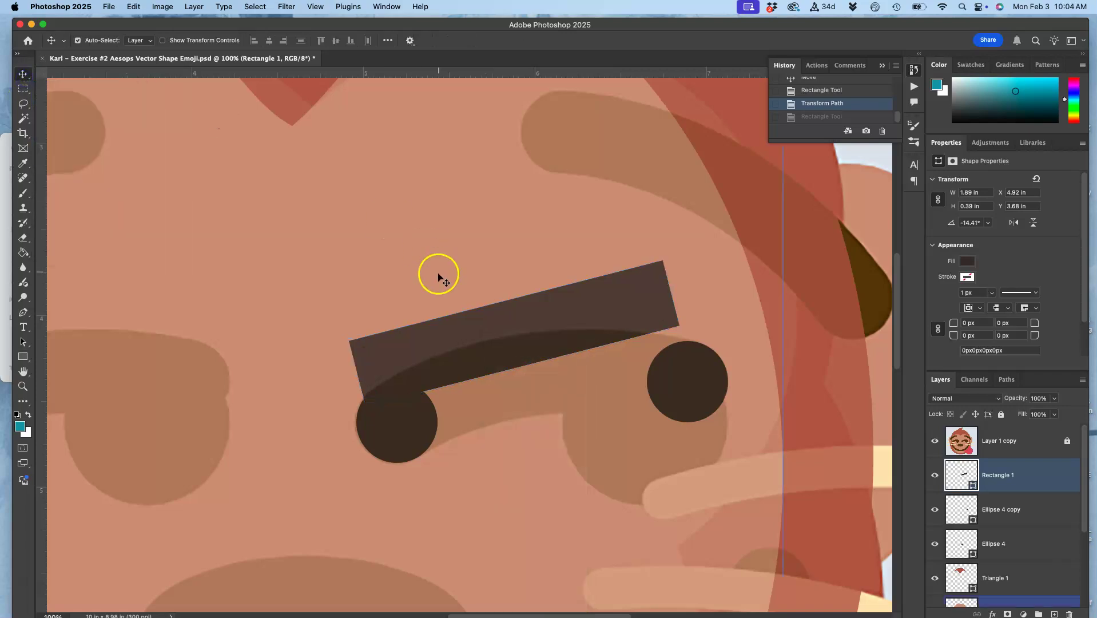
drag(489, 321, 508, 374)
key(super+t)
right_click(538, 383)
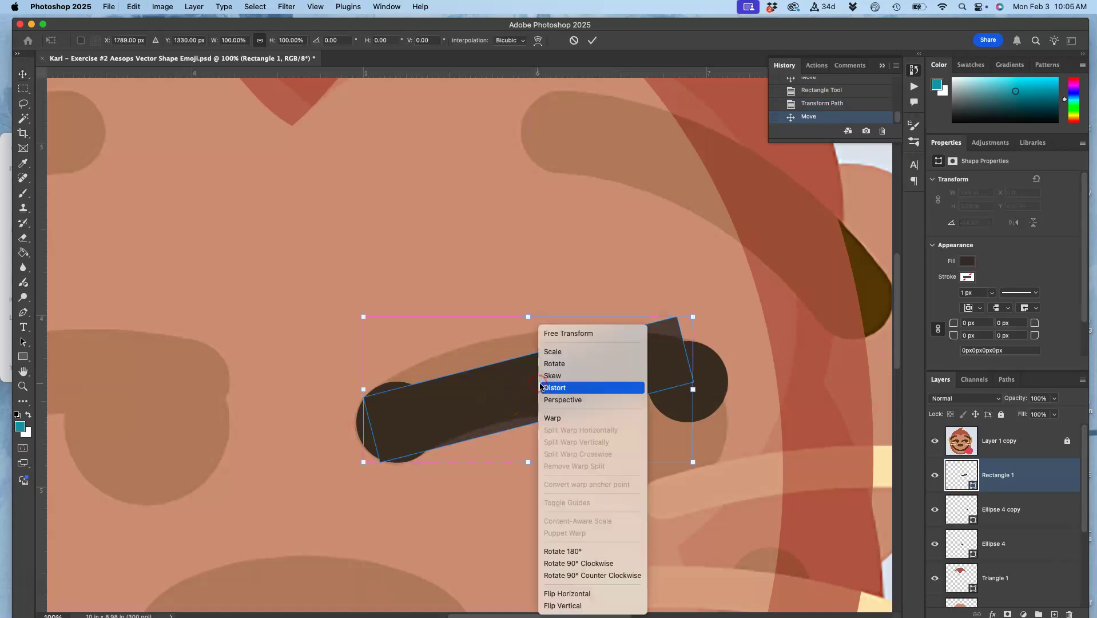
click(548, 418)
drag(502, 374, 493, 354)
drag(694, 315, 707, 346)
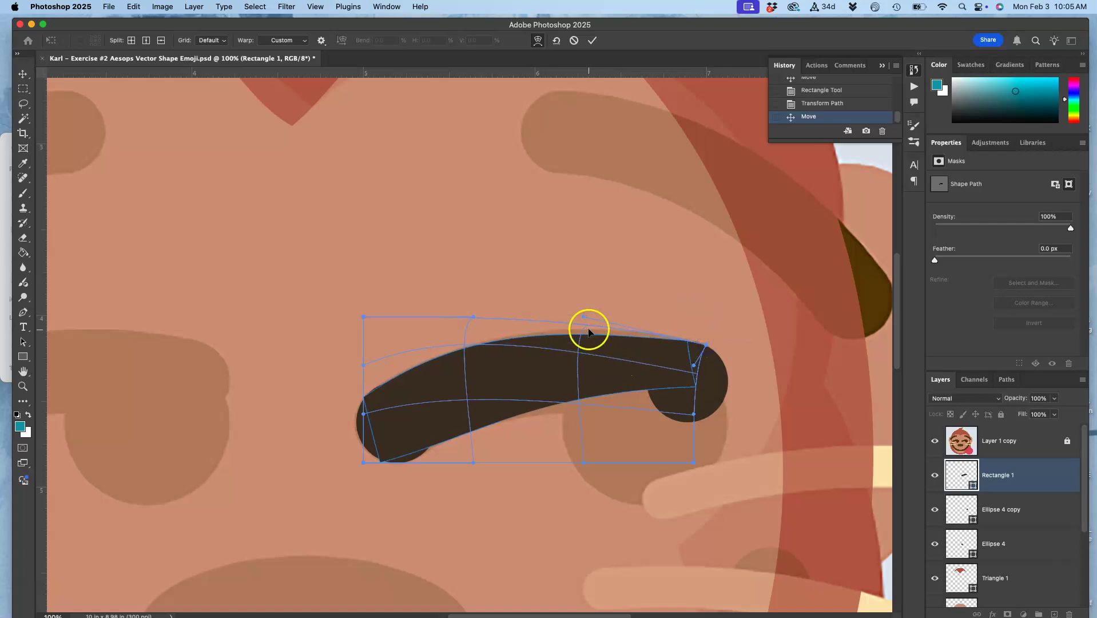
drag(583, 319, 594, 301)
drag(705, 344, 713, 348)
drag(692, 419, 665, 511)
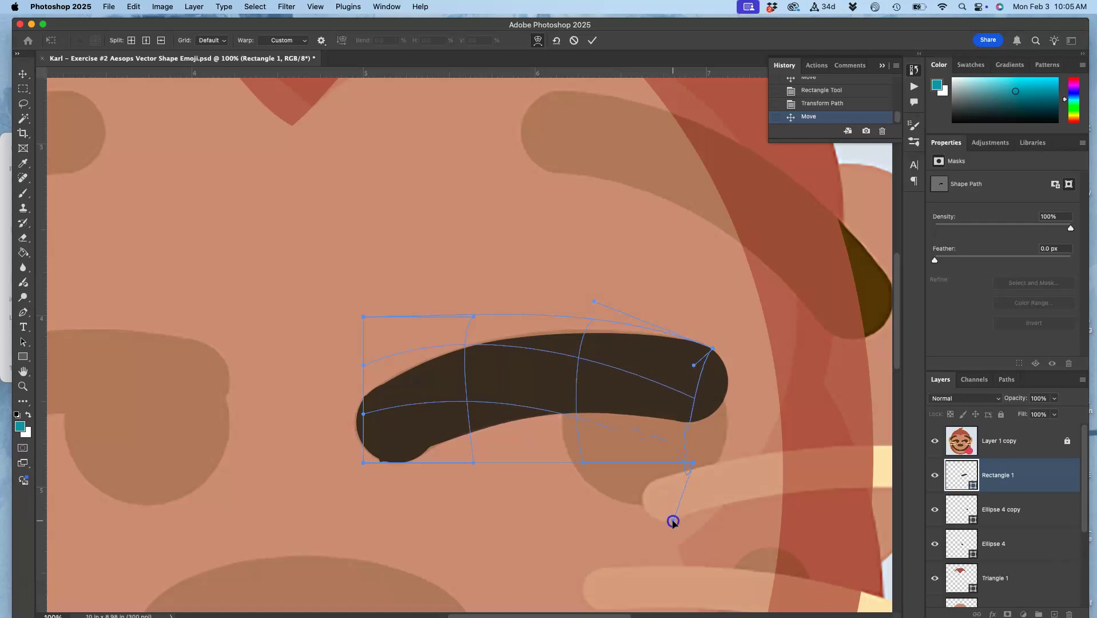
drag(672, 522, 672, 522)
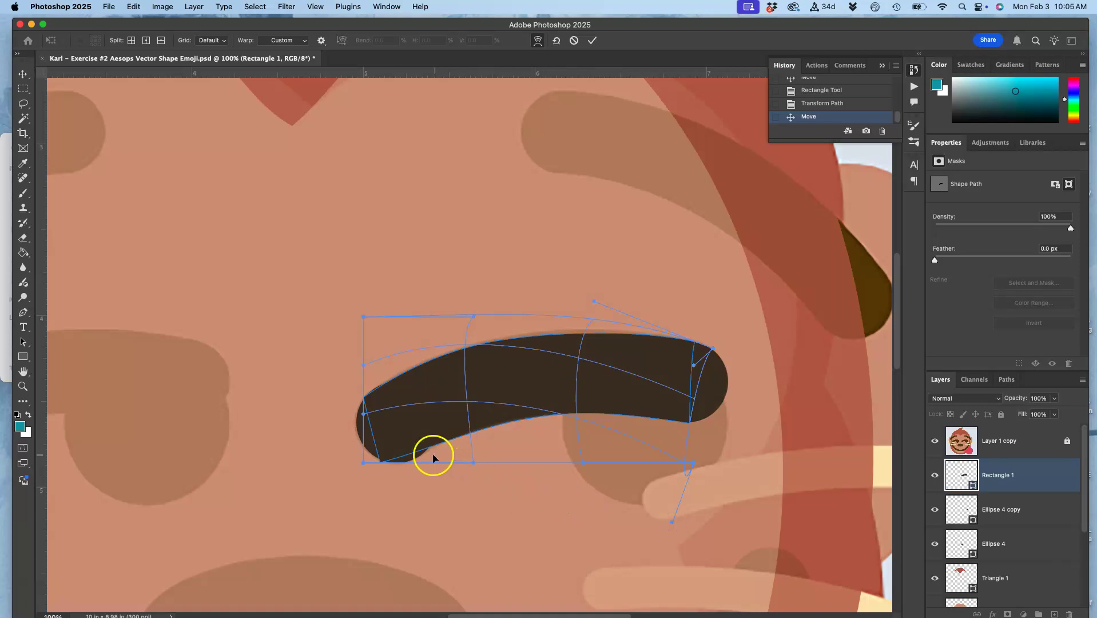
Step: Warp the rectangle's inner end so both edges meet the inner circle smoothly, and apply the transform
drag(363, 462, 391, 460)
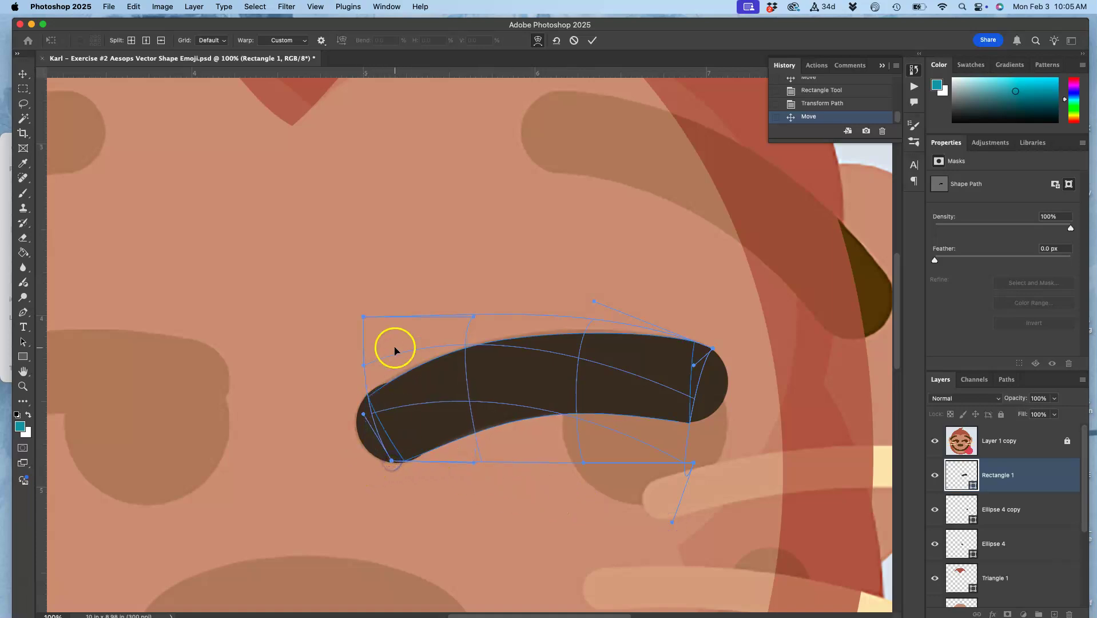
drag(363, 319, 348, 290)
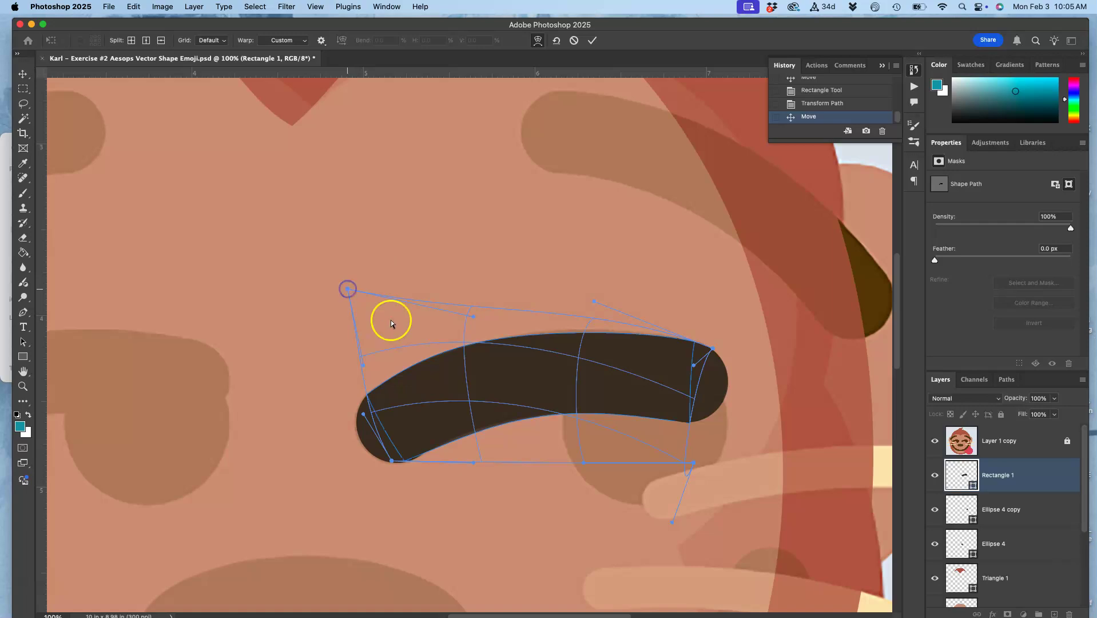
drag(391, 461, 399, 461)
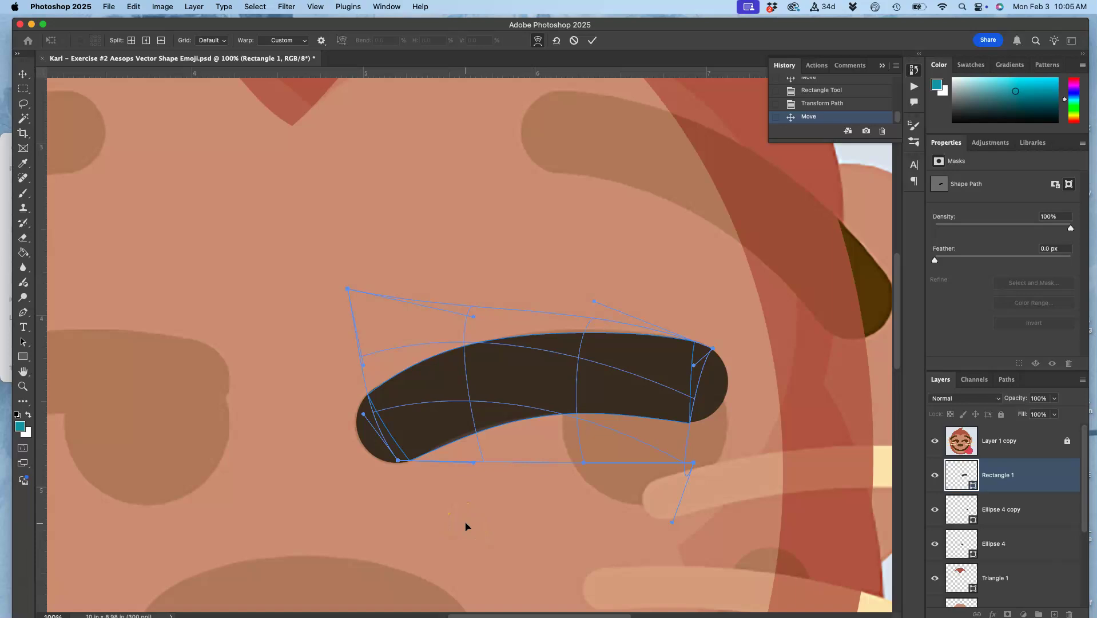
key(Return)
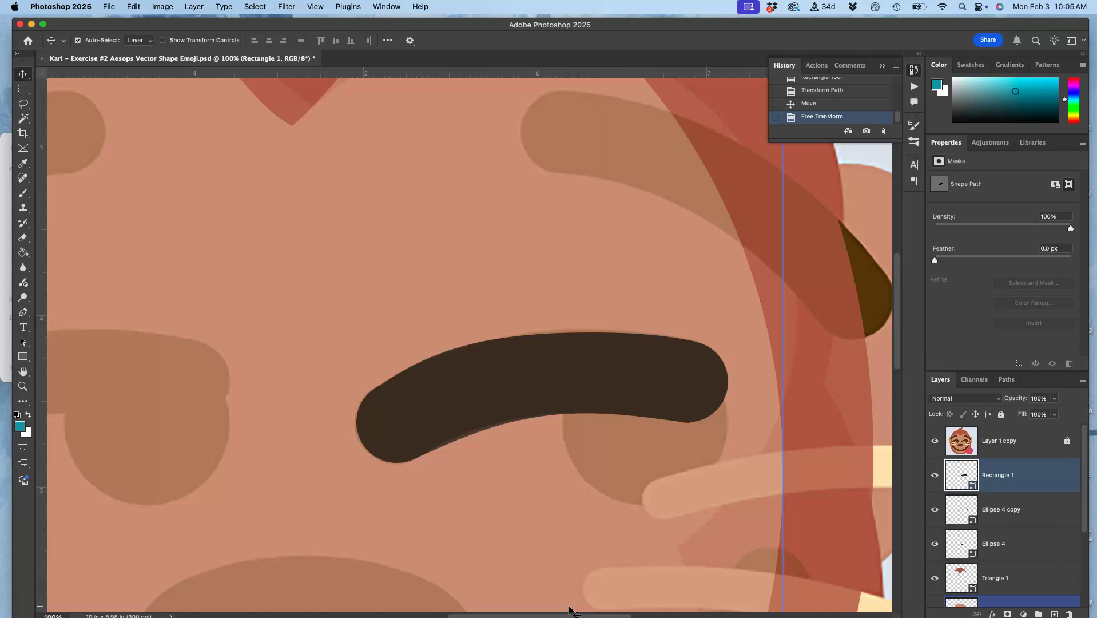
Step: Hide the reference layer Layer 1 copy to show only the vector shapes
shift+click(937, 441)
click(935, 441)
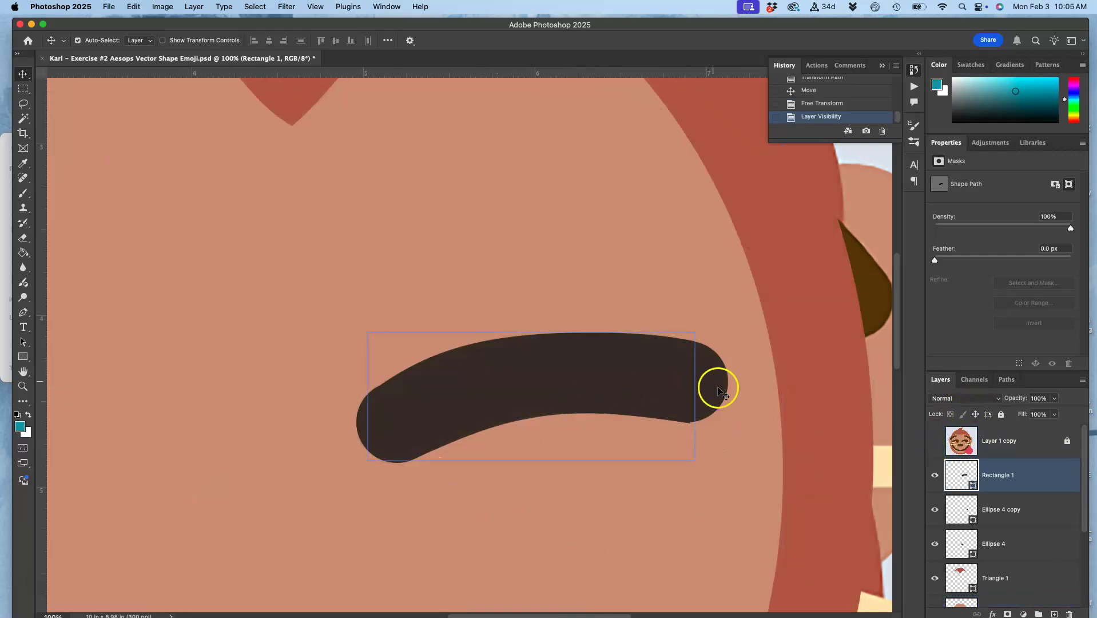
shift+click(681, 394)
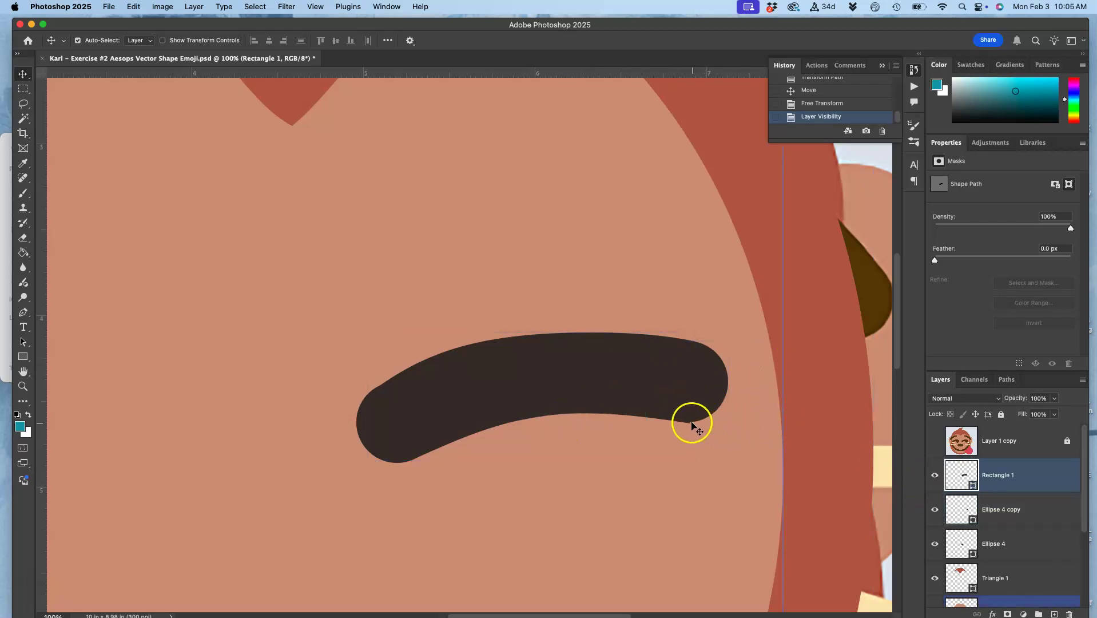
Step: Warp the rectangle's lower outer corner slightly upward so its edge blends into the outer circle
key(super+plus)
key(super+plus)
key(super+plus)
scroll(687, 430, down, 9)
scroll(687, 430, right, 18)
scroll(686, 431, up, 3)
scroll(686, 431, left, 2)
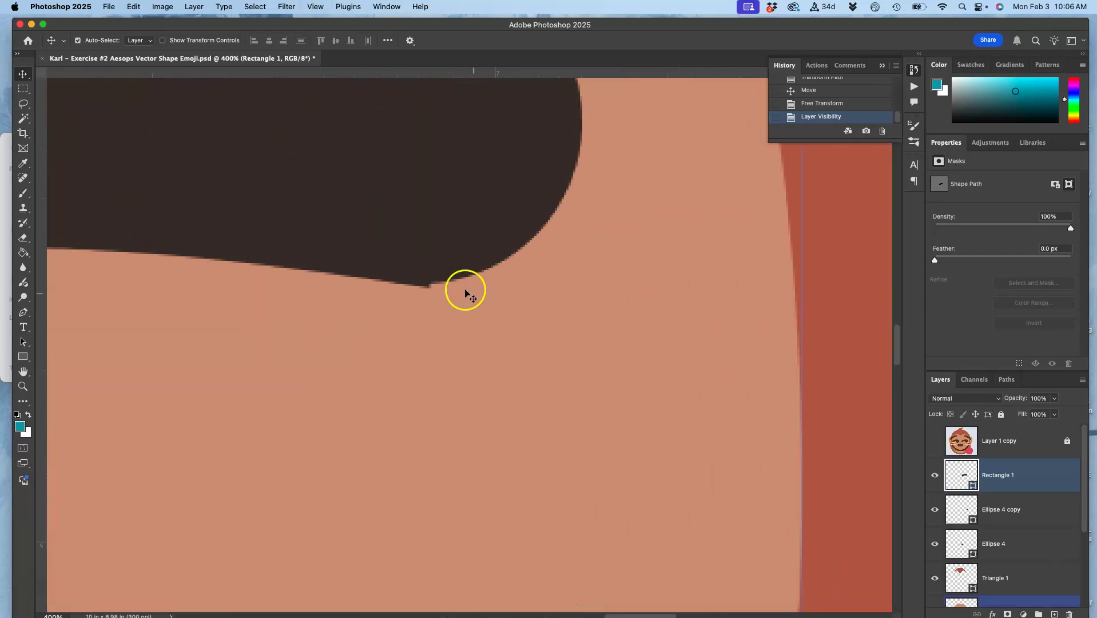
key(super+t)
right_click(372, 247)
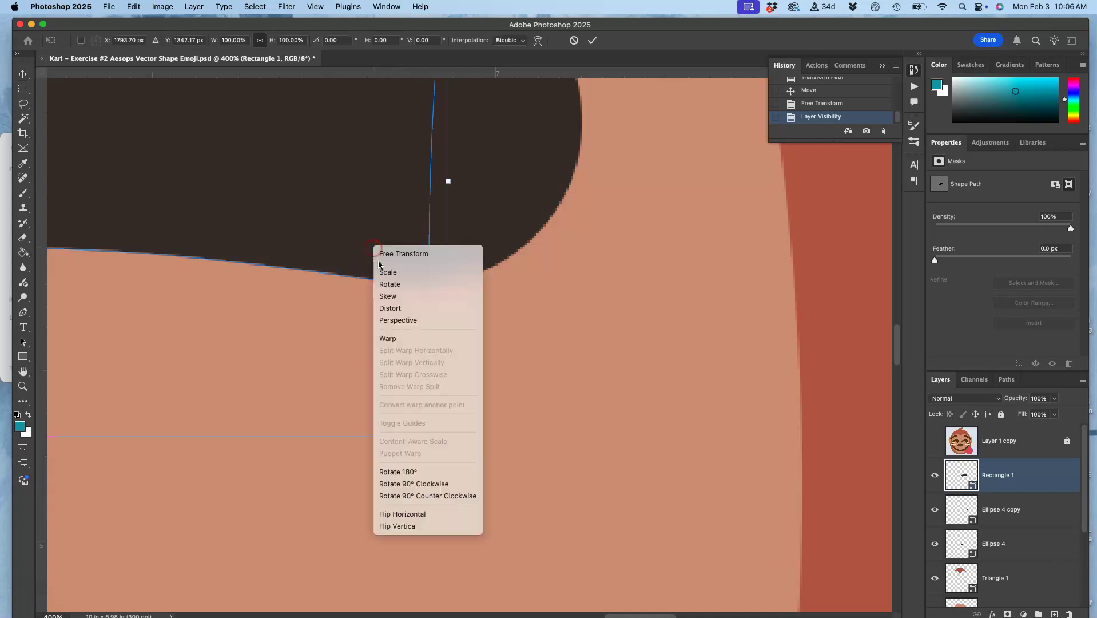
click(392, 342)
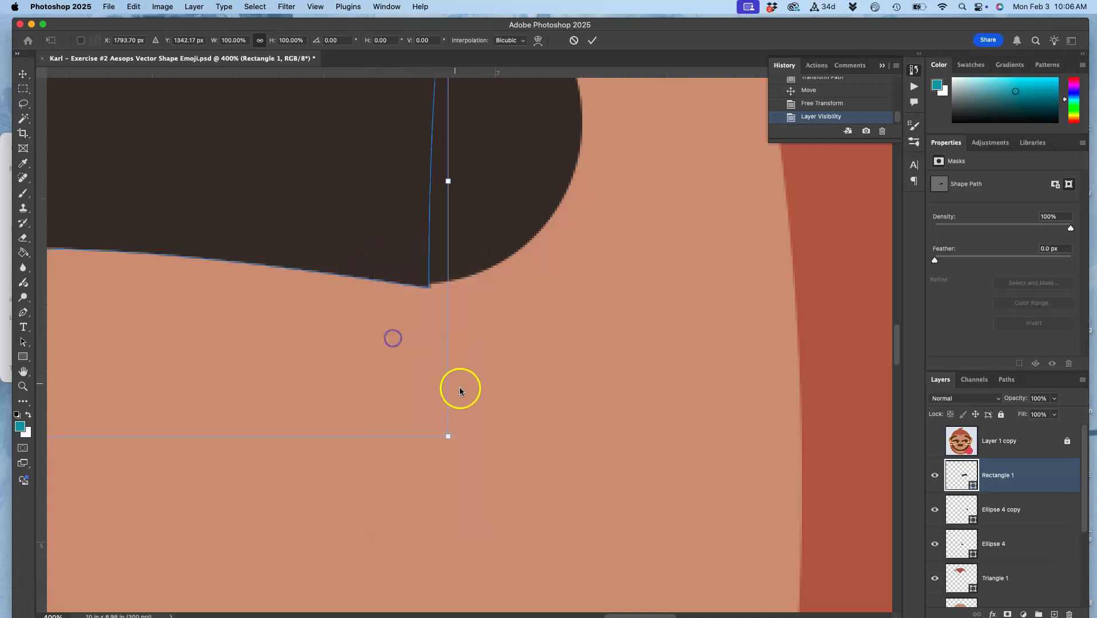
drag(447, 435, 447, 426)
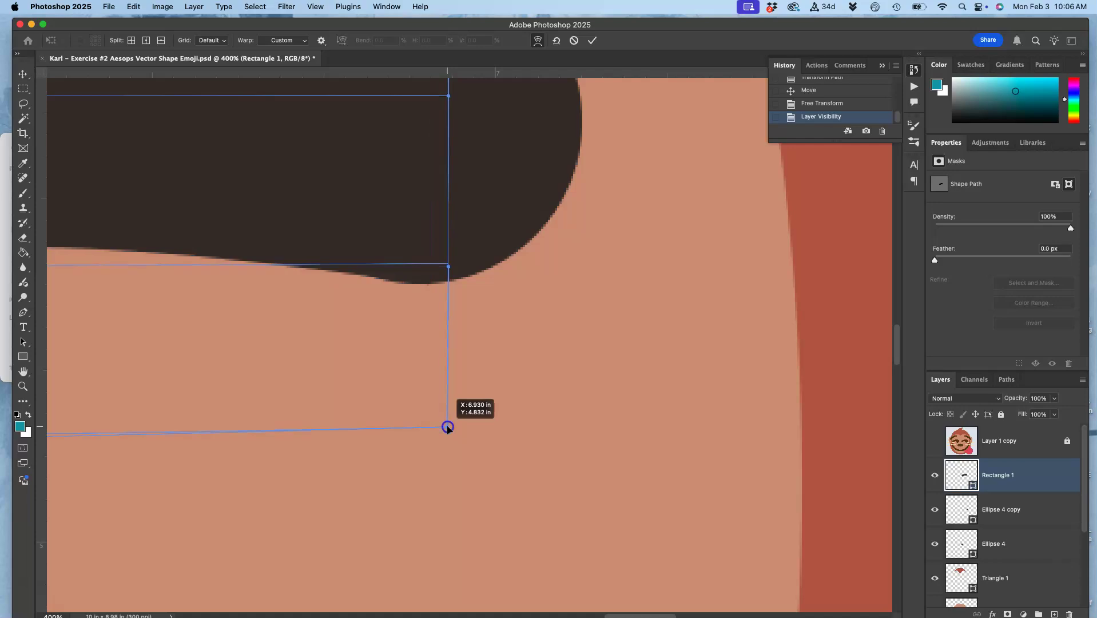
click(541, 442)
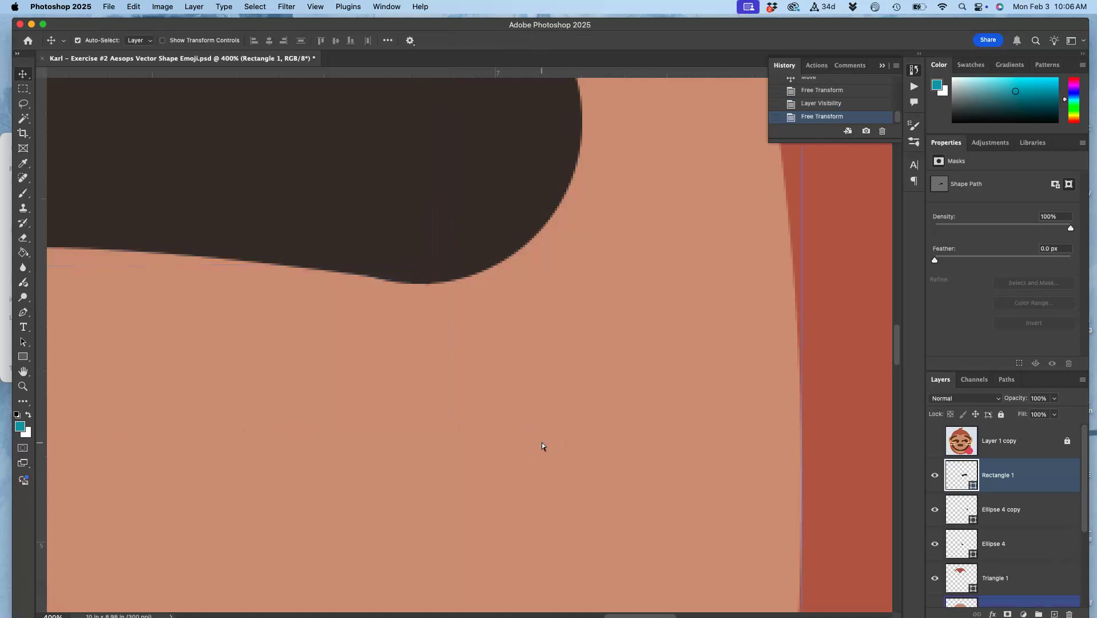
Step: Examine how the bar is composed by switching the rectangle and both circle layers off and on again
key(super+minus)
key(super+minus)
key(super+minus)
key(super+minus)
scroll(542, 442, left, 2)
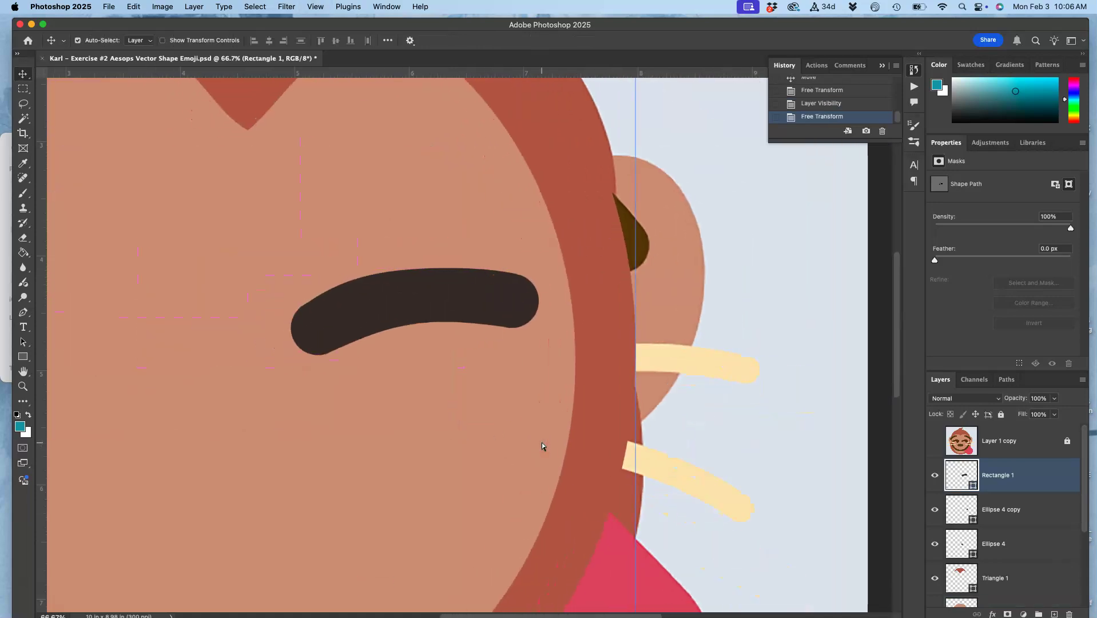
scroll(542, 442, left, 5)
scroll(542, 442, down, 2)
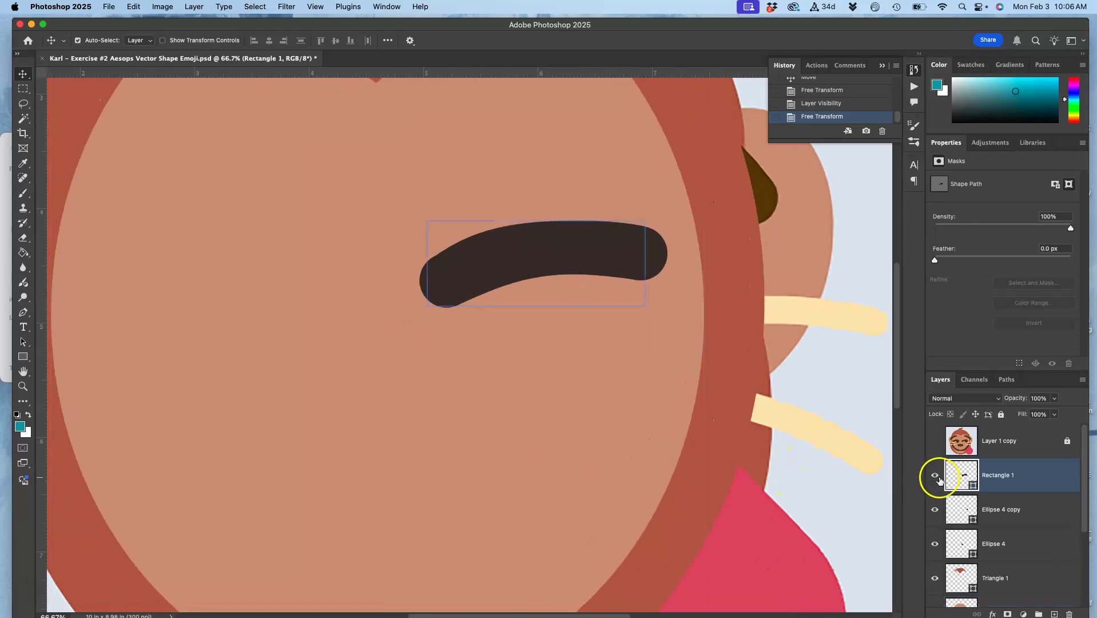
click(936, 477)
click(934, 509)
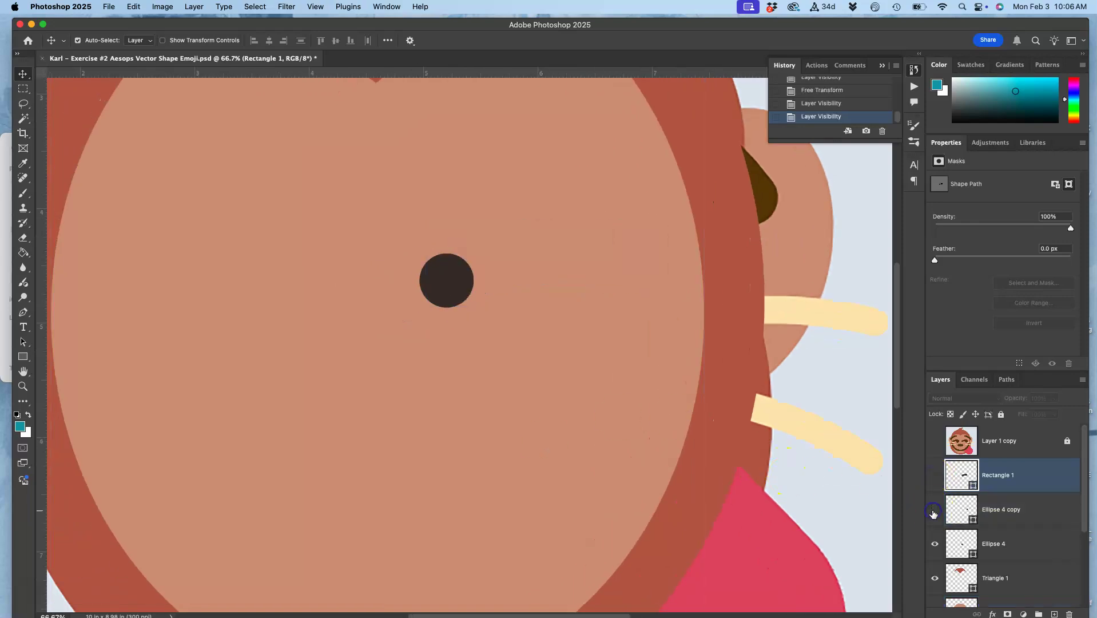
click(935, 543)
click(934, 543)
click(934, 509)
click(935, 474)
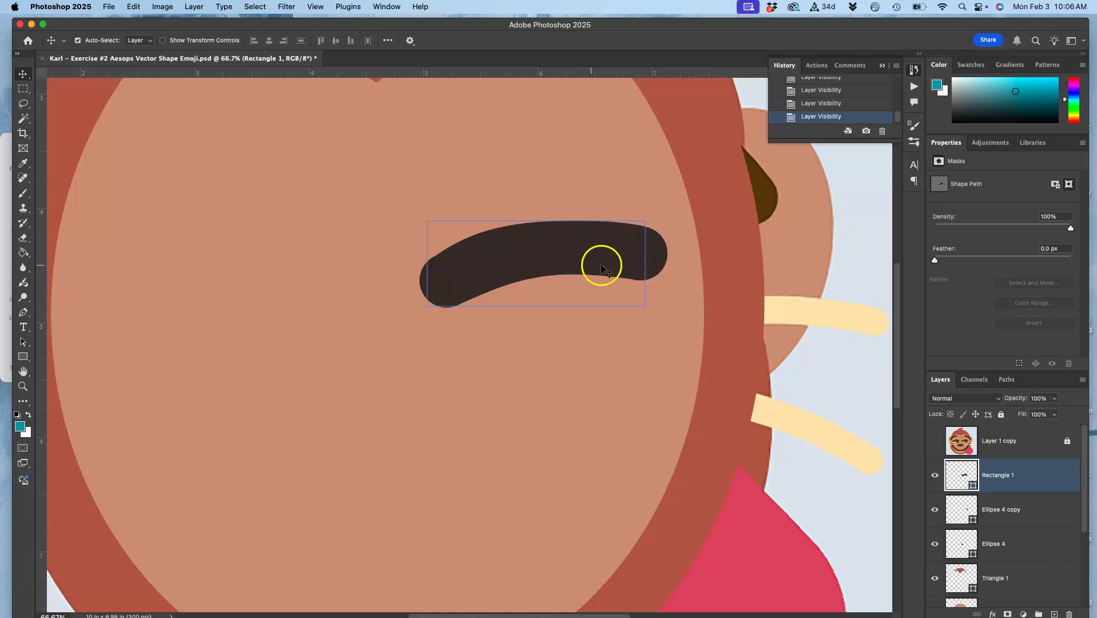
Step: Group the Rectangle 1, Ellipse 4 copy and Ellipse 4 layers
shift+click(990, 514)
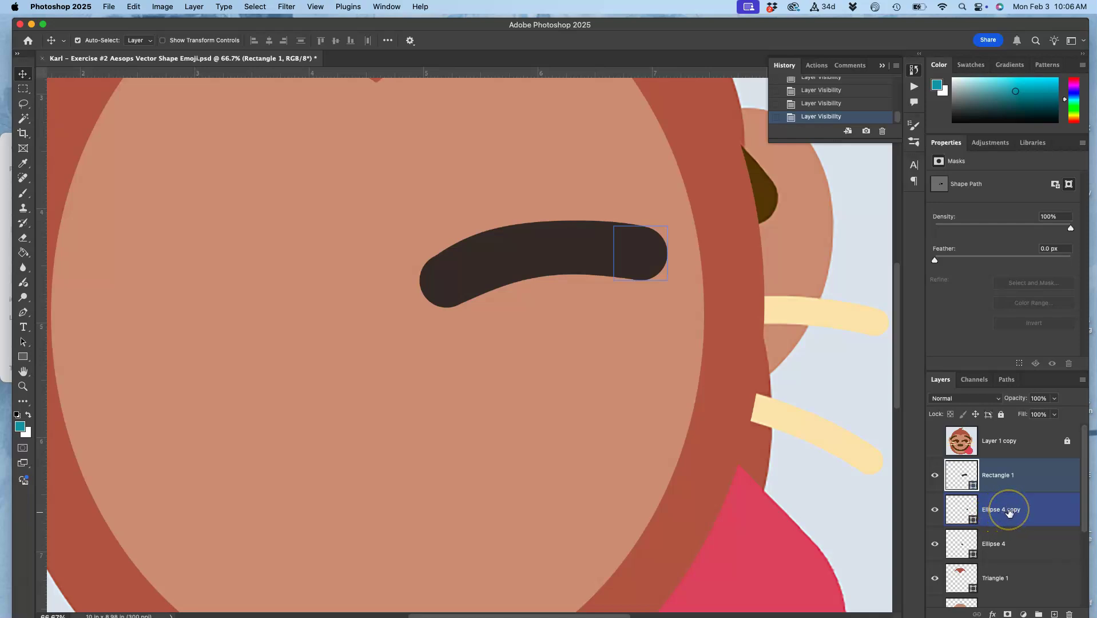
super+click(1009, 512)
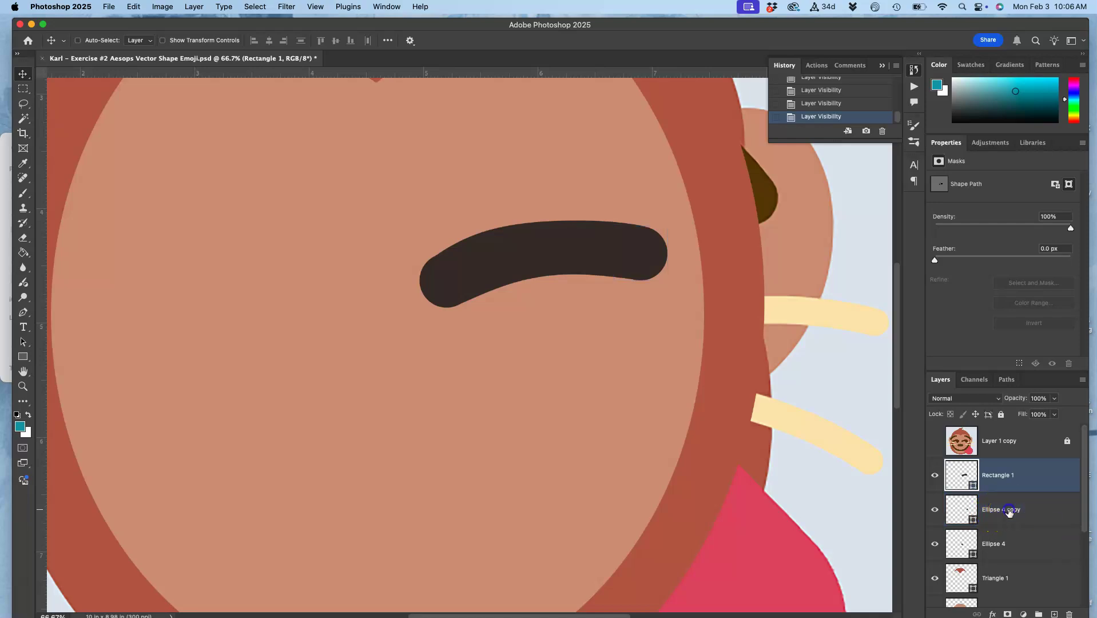
shift+click(1006, 546)
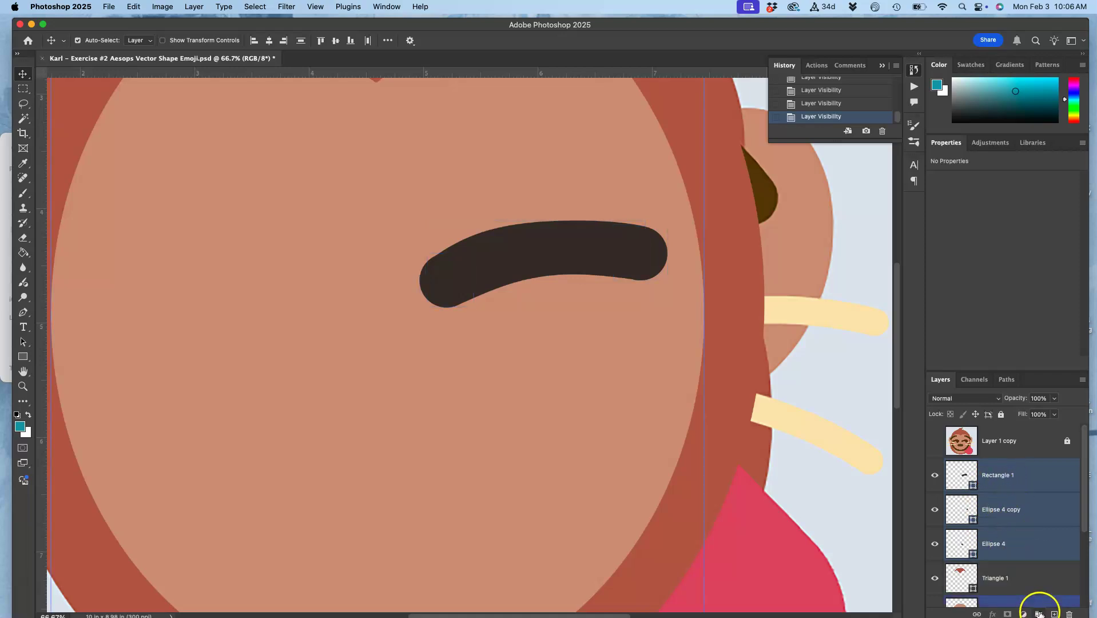
click(1038, 613)
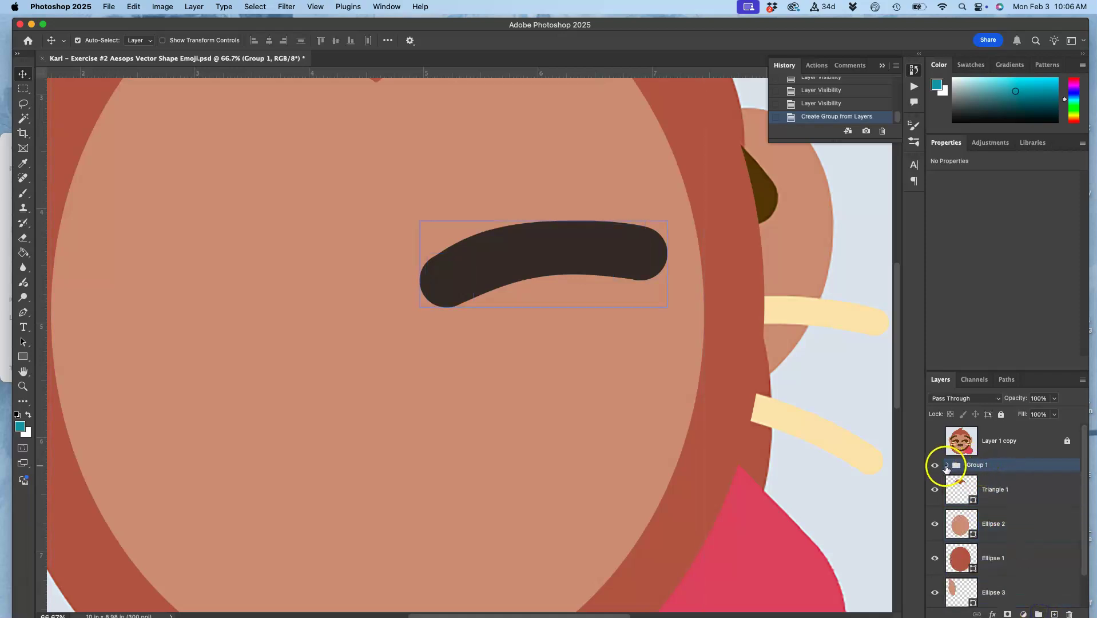
Step: Check the new group by toggling its visibility, and rename it Eyebrow
click(935, 464)
click(934, 464)
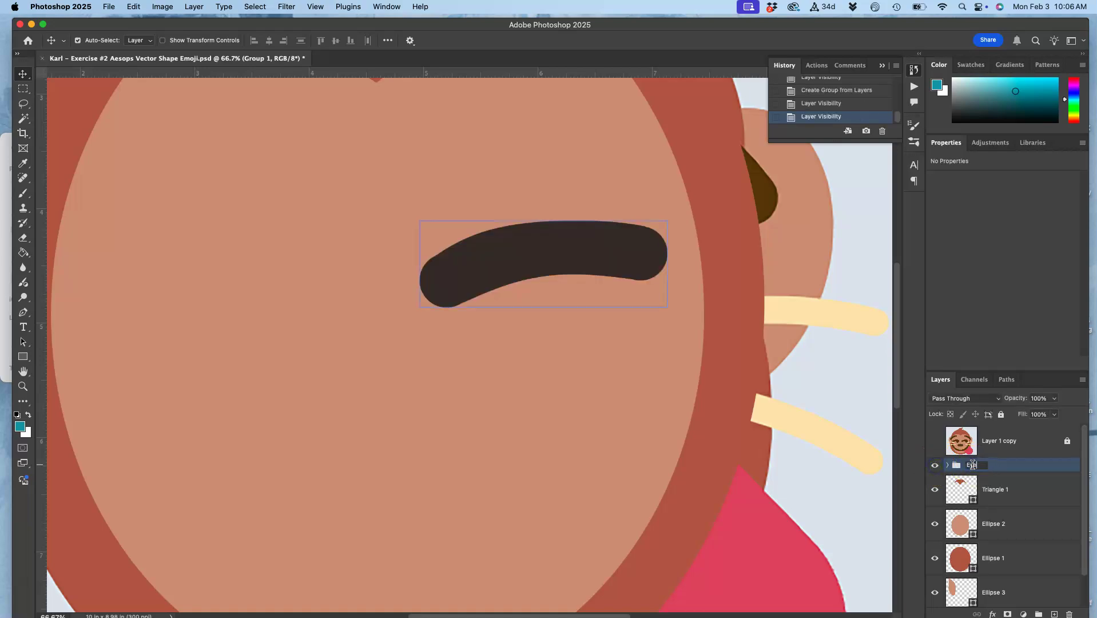
click(1021, 472)
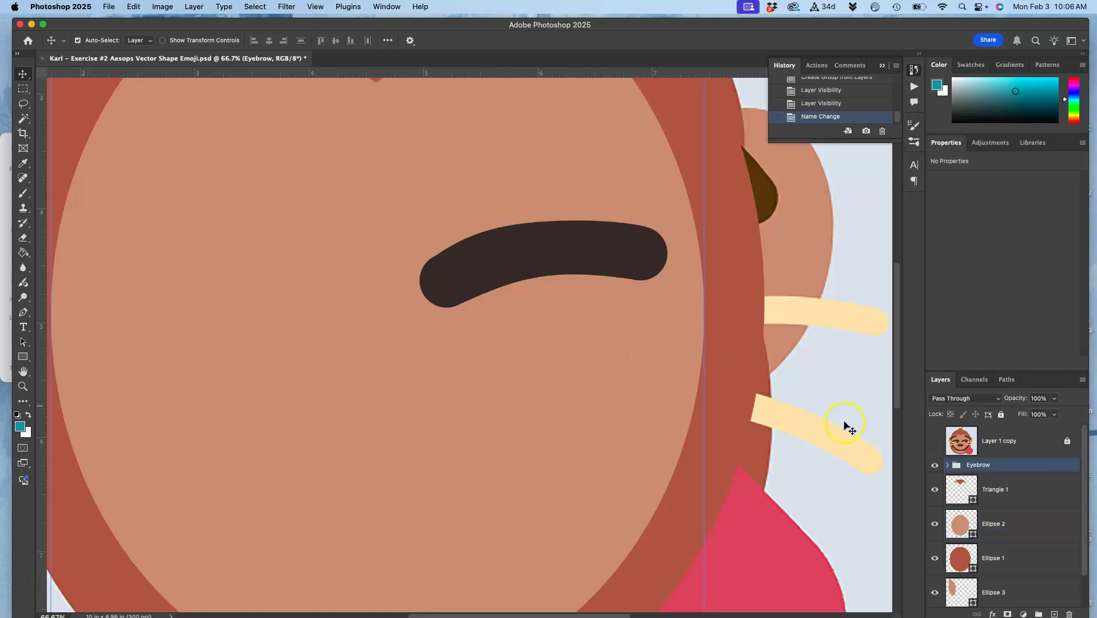
Step: Duplicate the Eyebrow group
click(966, 488)
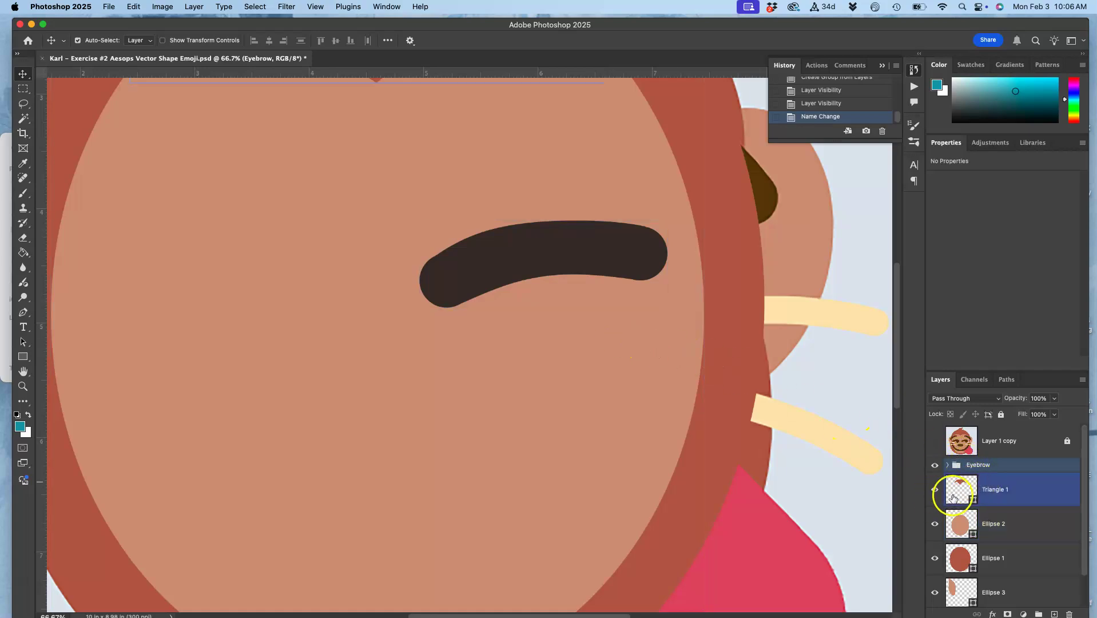
click(972, 569)
click(994, 468)
key(super+j)
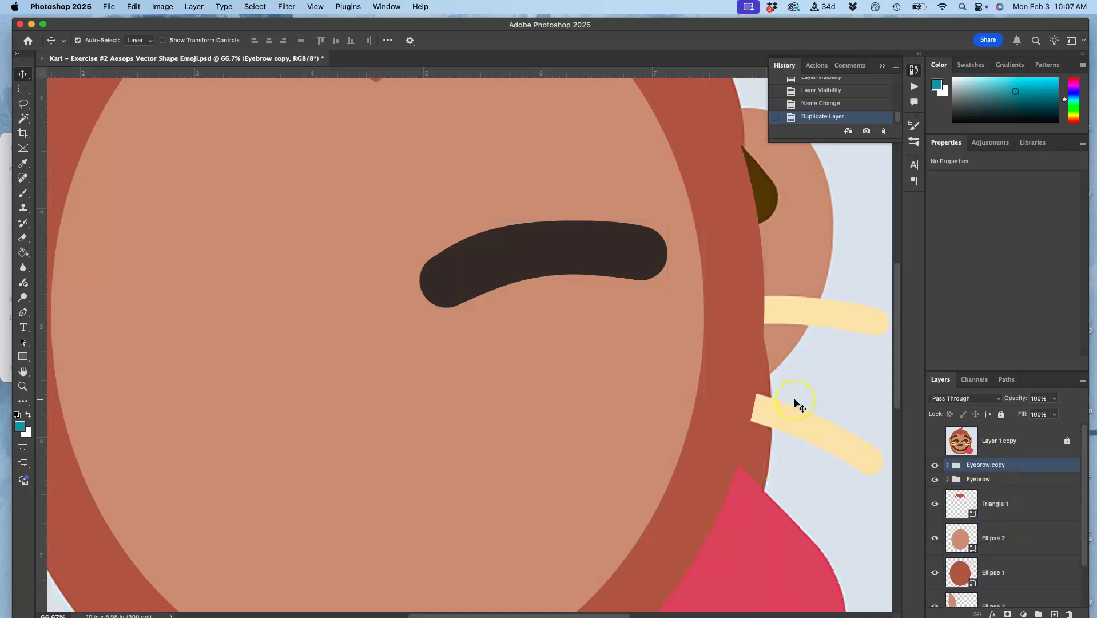
Step: Flip the Eyebrow copy horizontally and move it straight across to the opposite side of the face
key(super)
key(super+t)
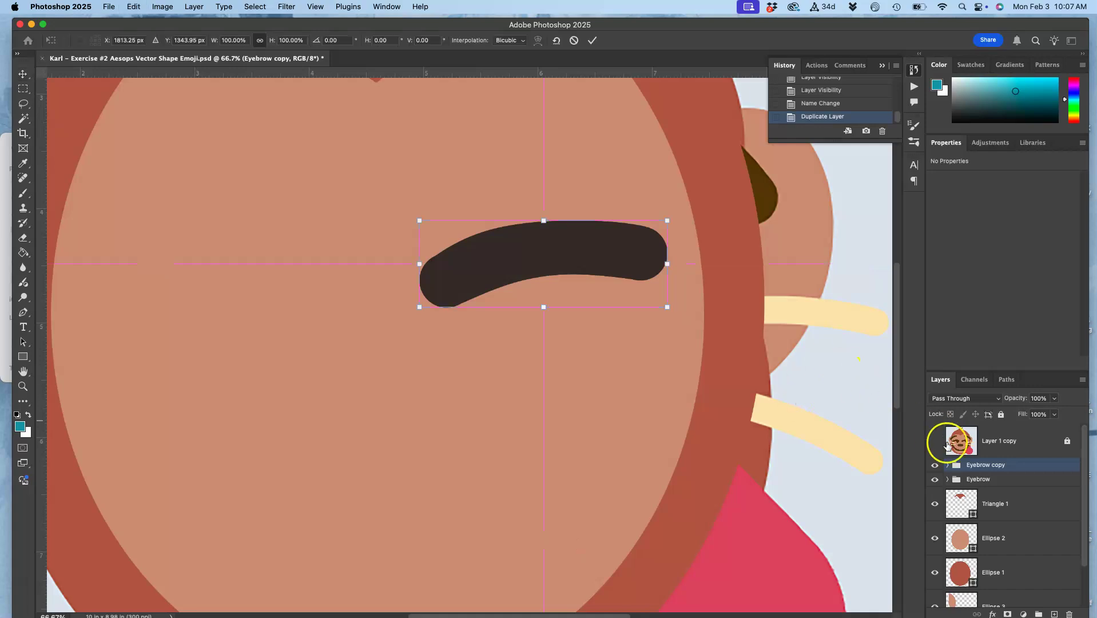
right_click(545, 260)
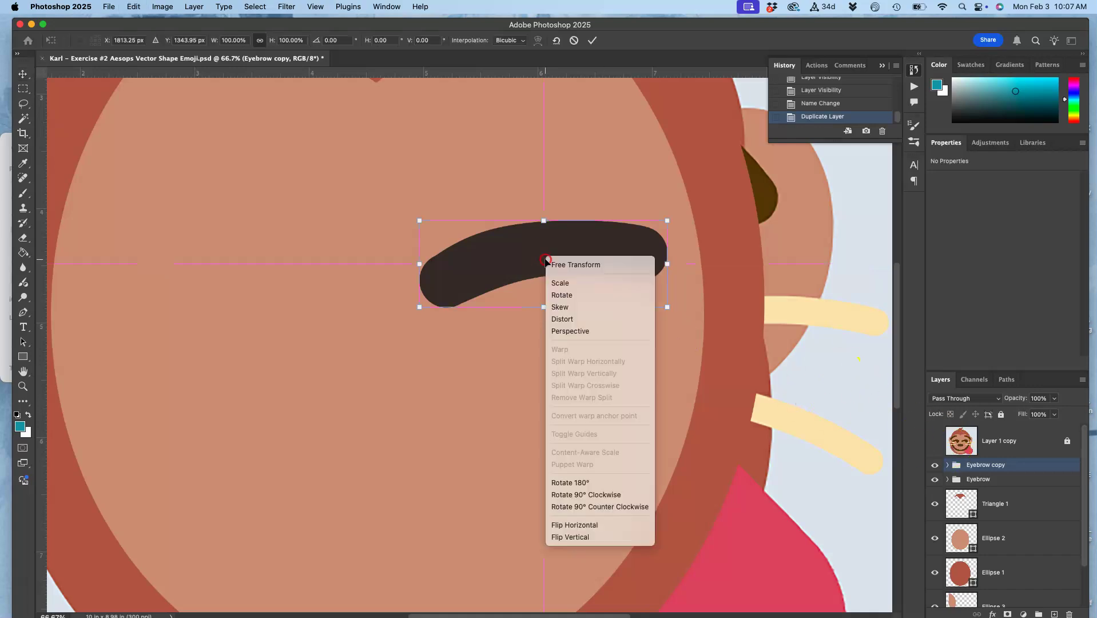
click(588, 524)
drag(546, 251, 232, 253)
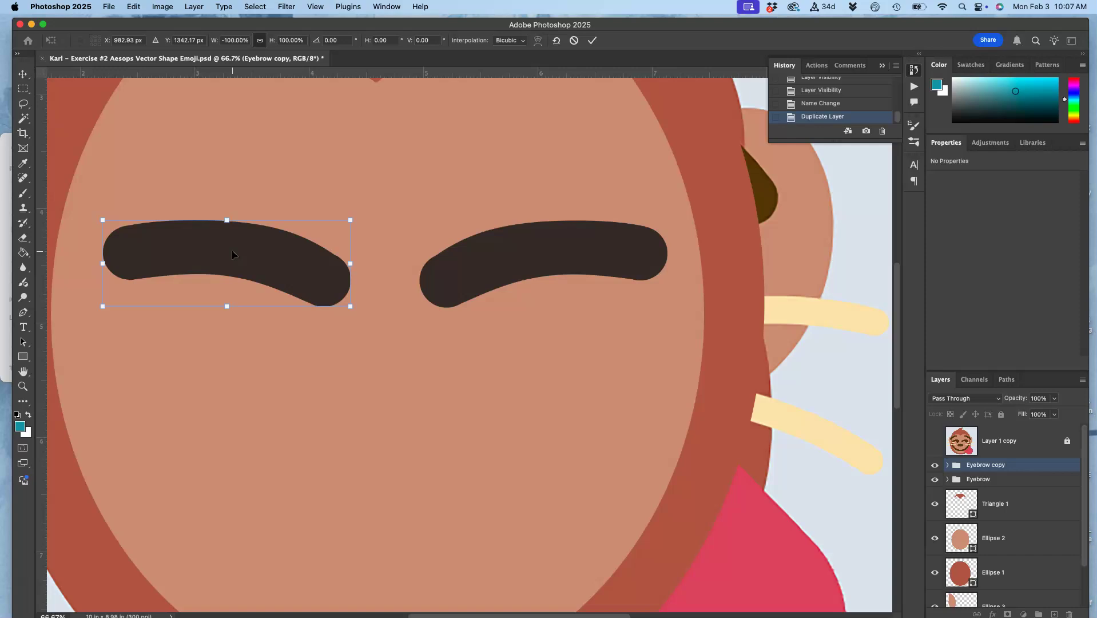
scroll(232, 253, down, 3)
scroll(232, 254, left, 2)
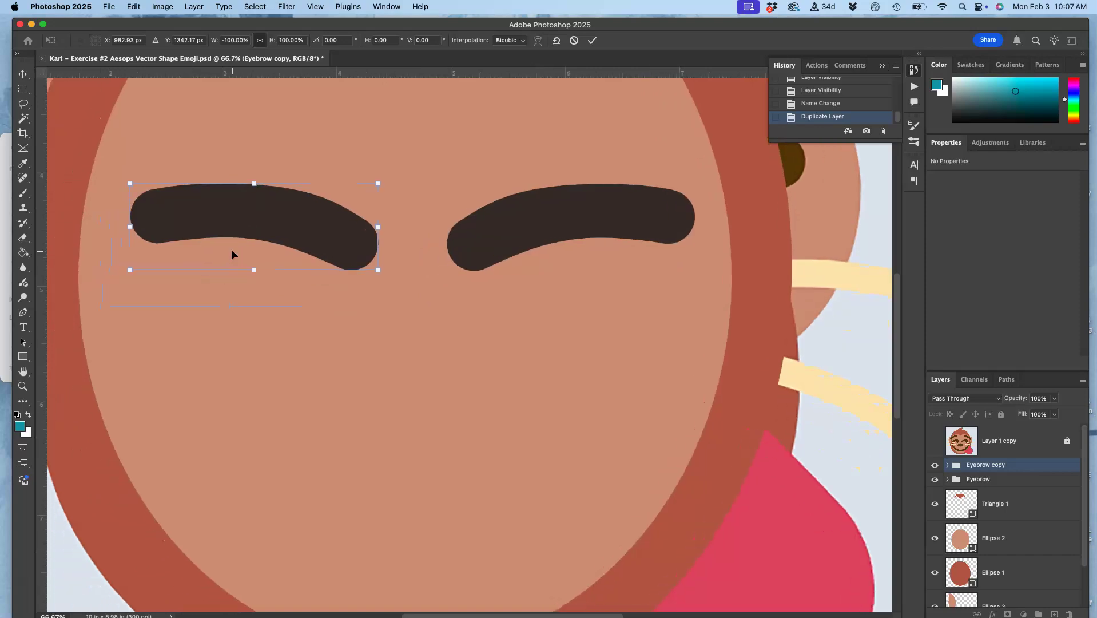
key(super+plus)
key(super+minus)
key(super+minus)
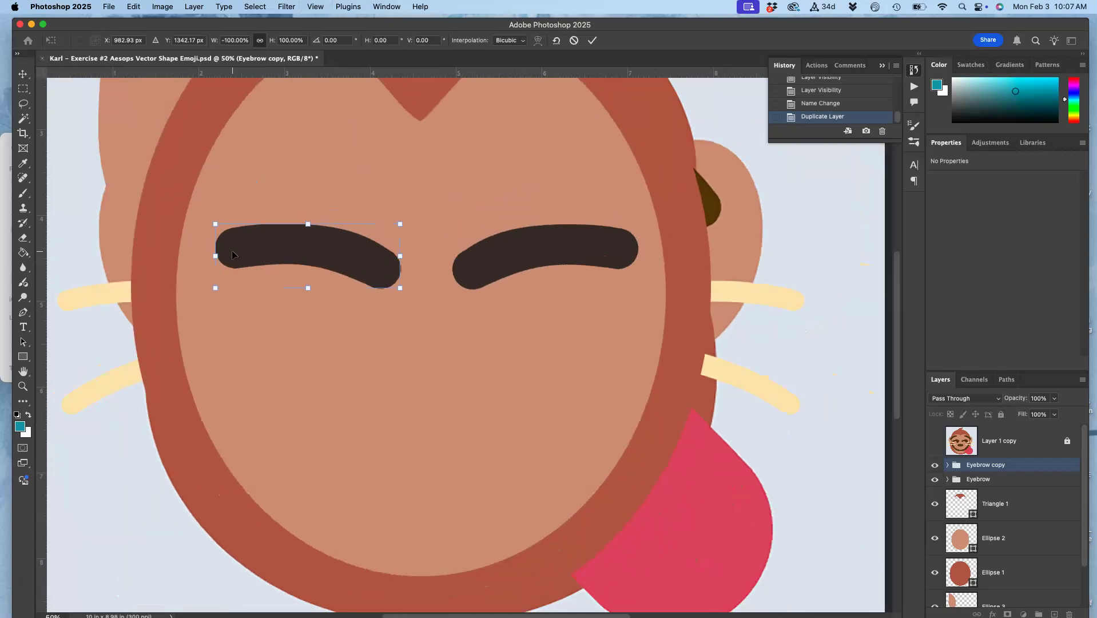
key(Return)
Step: Show the Layer 1 copy reference and try to fit the flipped Eyebrow copy over the left eye, rotated about -16.4°
click(934, 441)
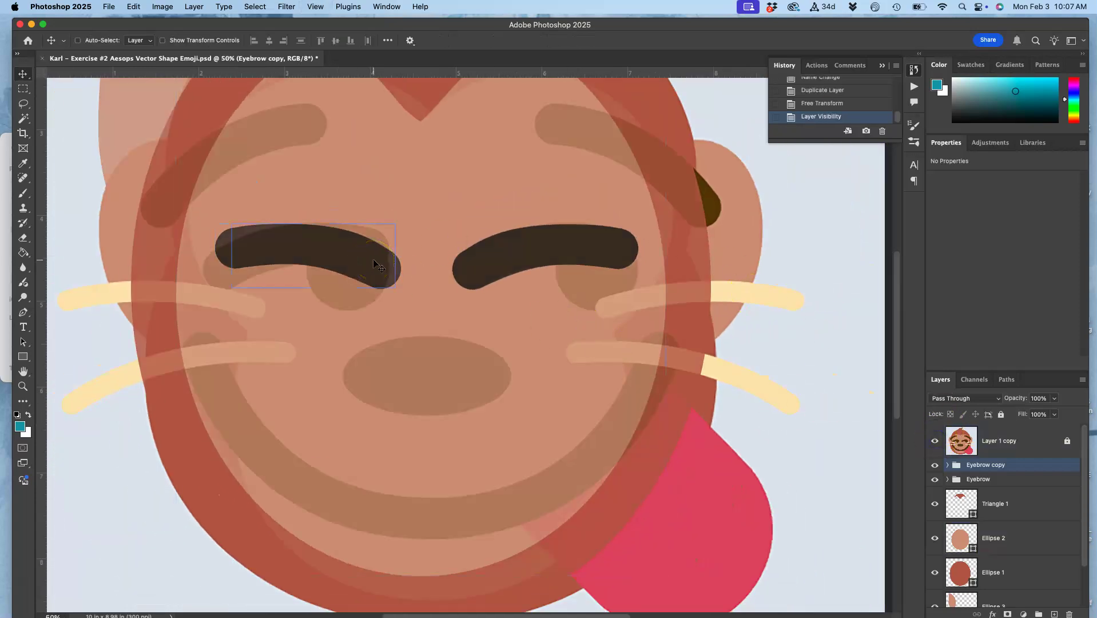
key(super+t)
drag(406, 223, 394, 195)
drag(357, 252, 343, 250)
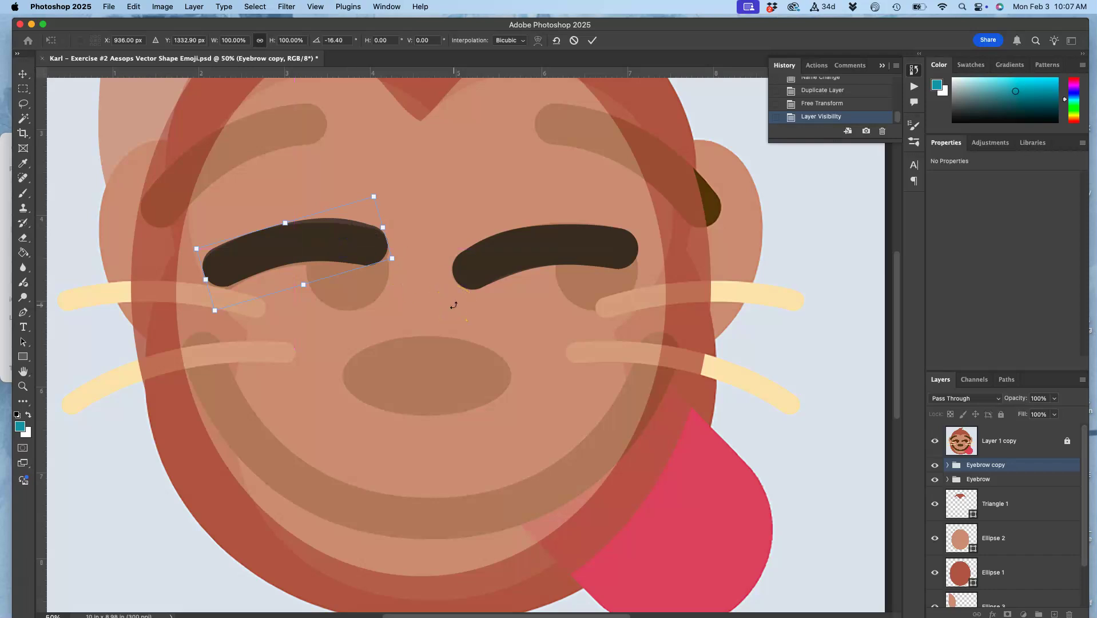
key(Return)
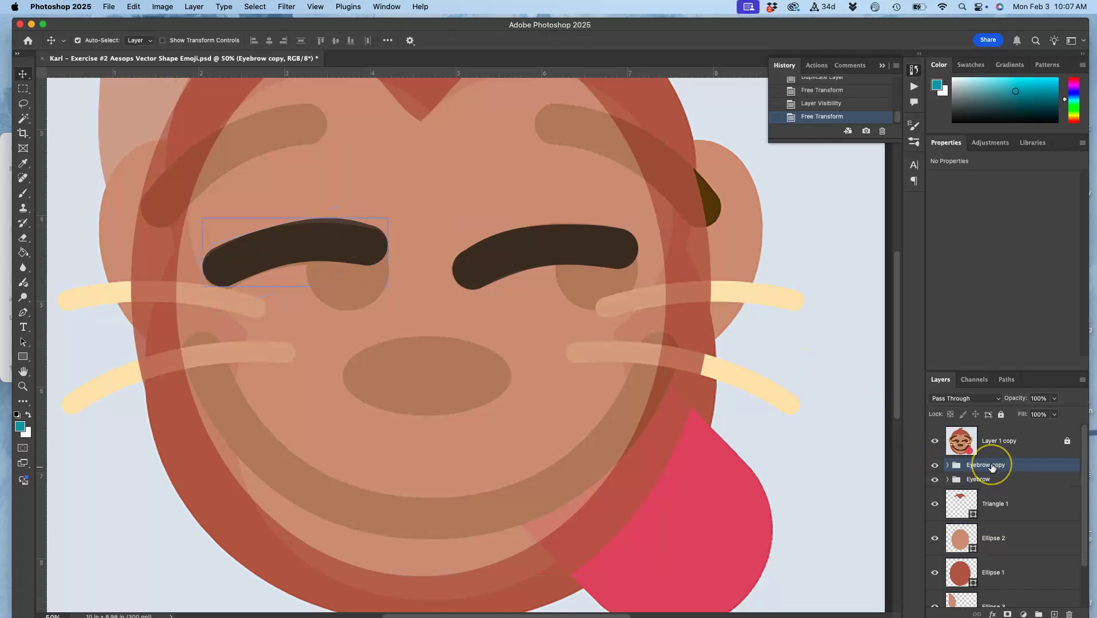
Step: Delete the flipped Eyebrow copy group and duplicate the original Eyebrow group
key(Delete)
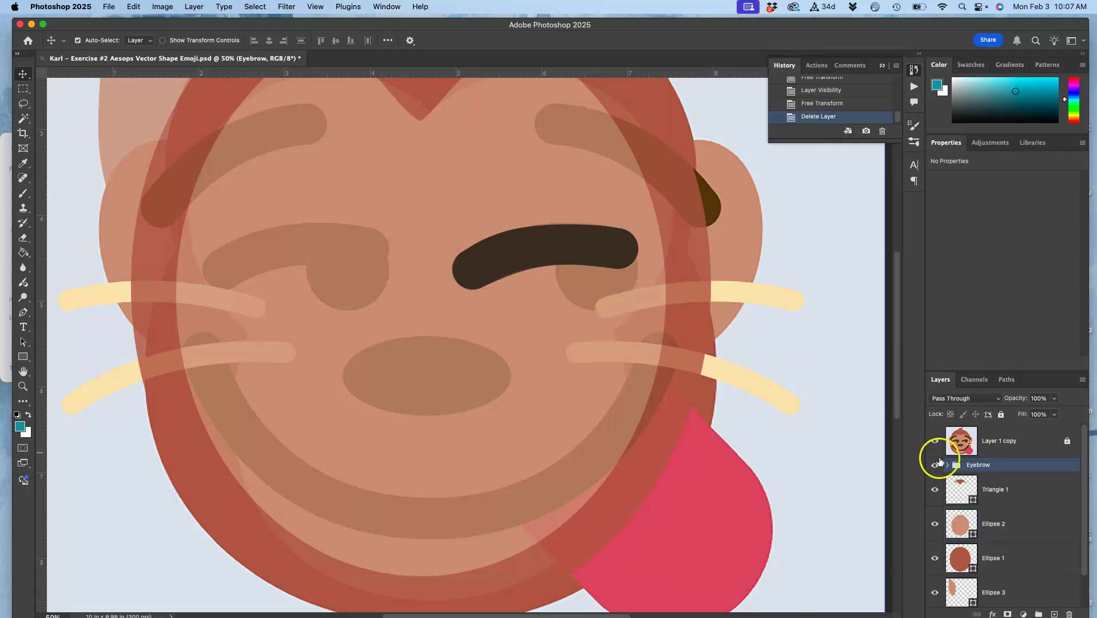
click(982, 465)
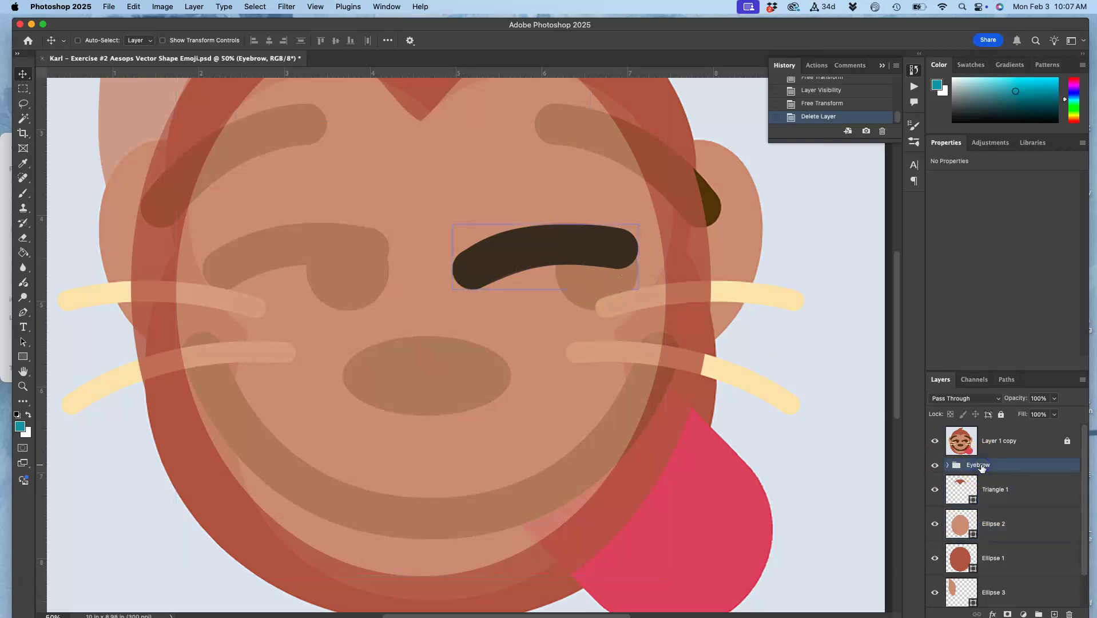
key(super+j)
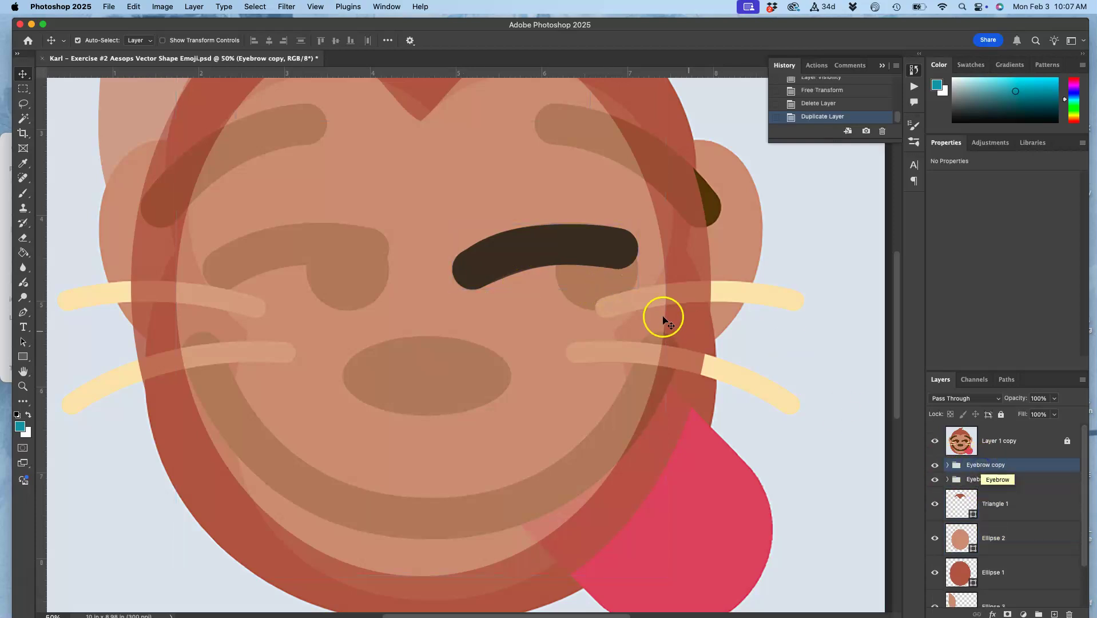
Step: Turn off Auto-Select and move the unflipped Eyebrow copy group onto the reference's left eye
click(539, 247)
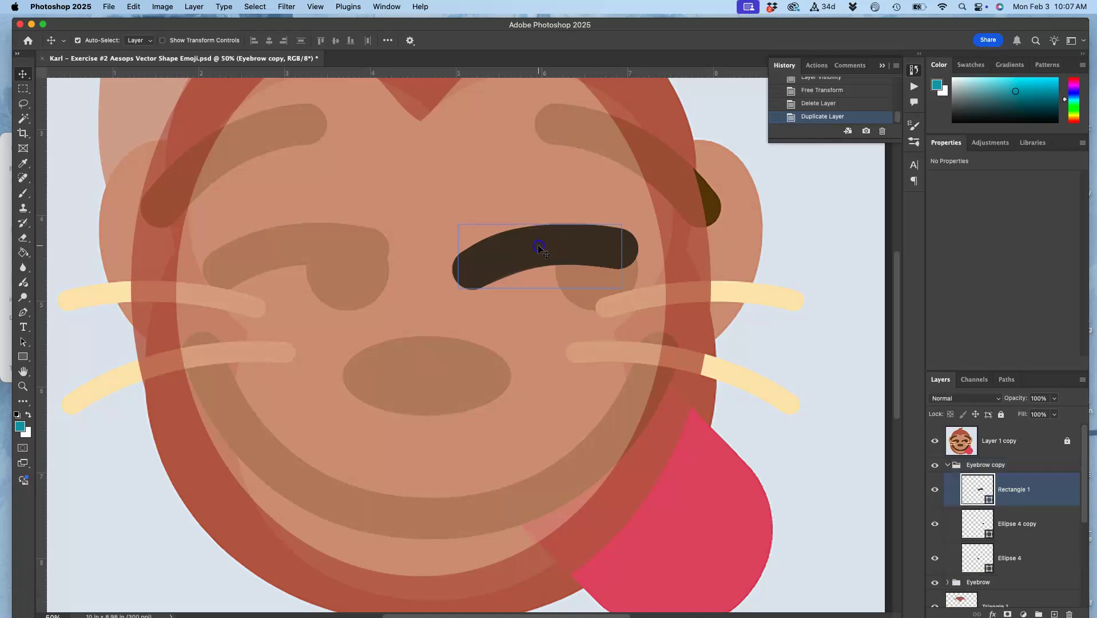
click(981, 464)
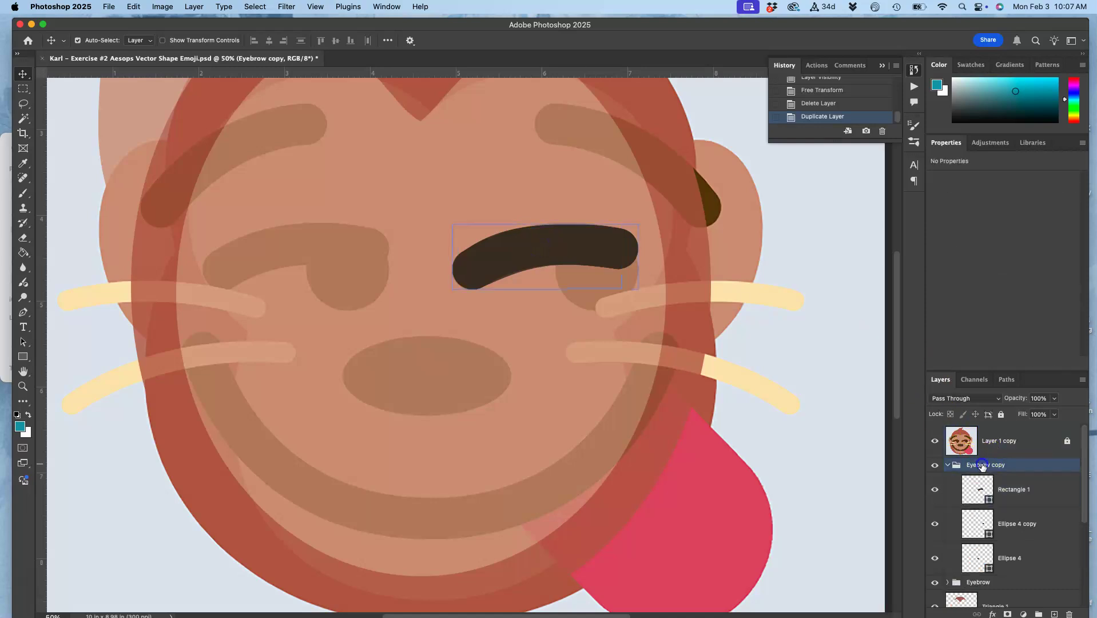
click(542, 250)
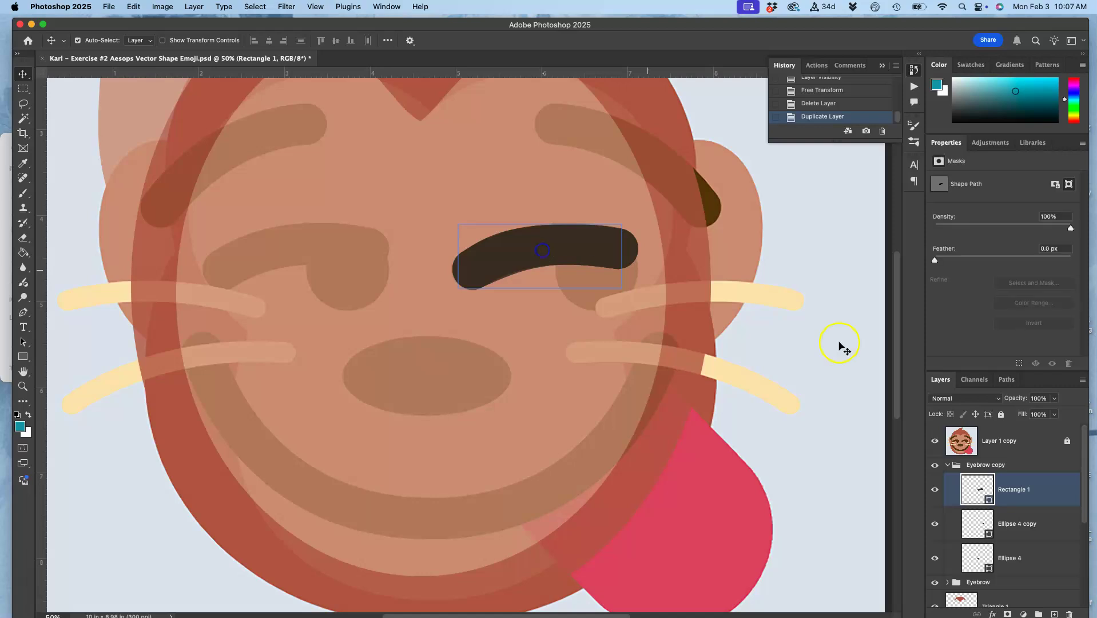
click(947, 465)
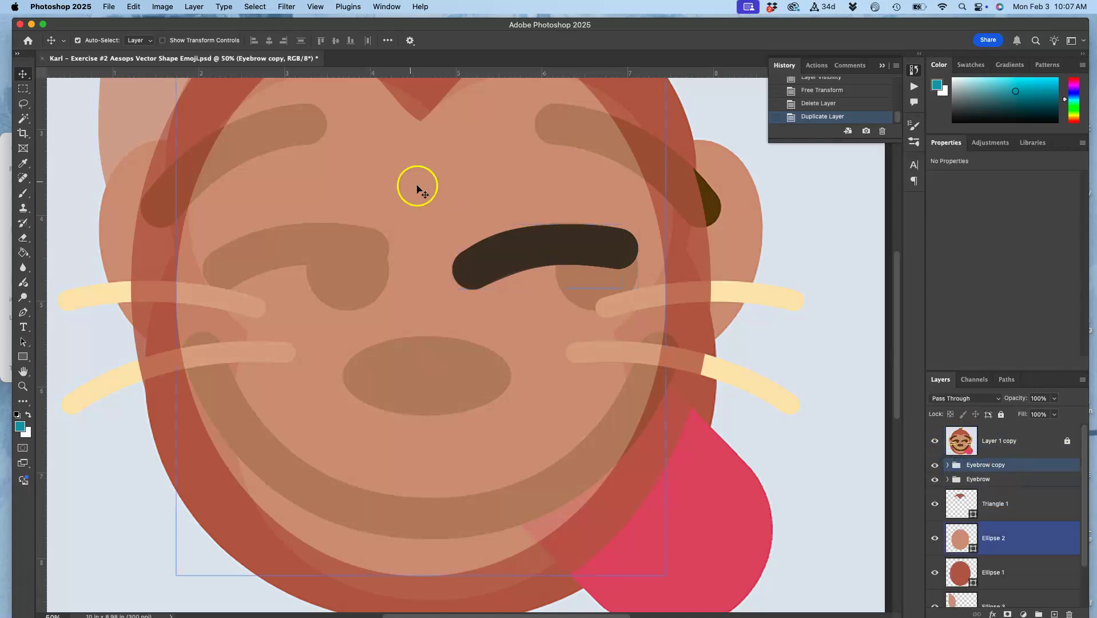
click(78, 40)
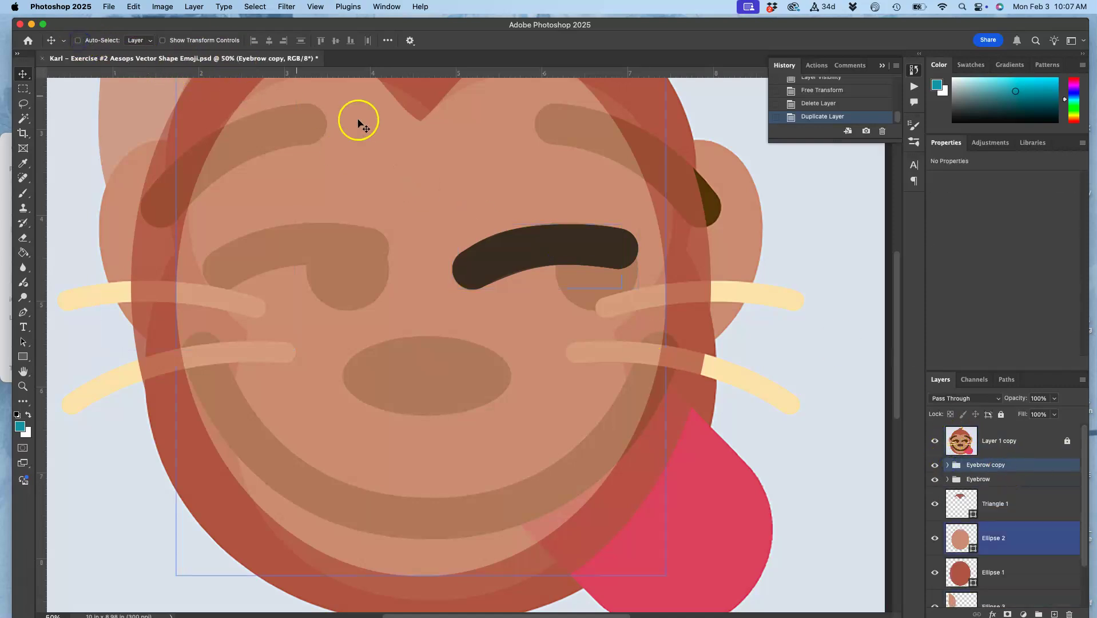
drag(550, 258, 301, 282)
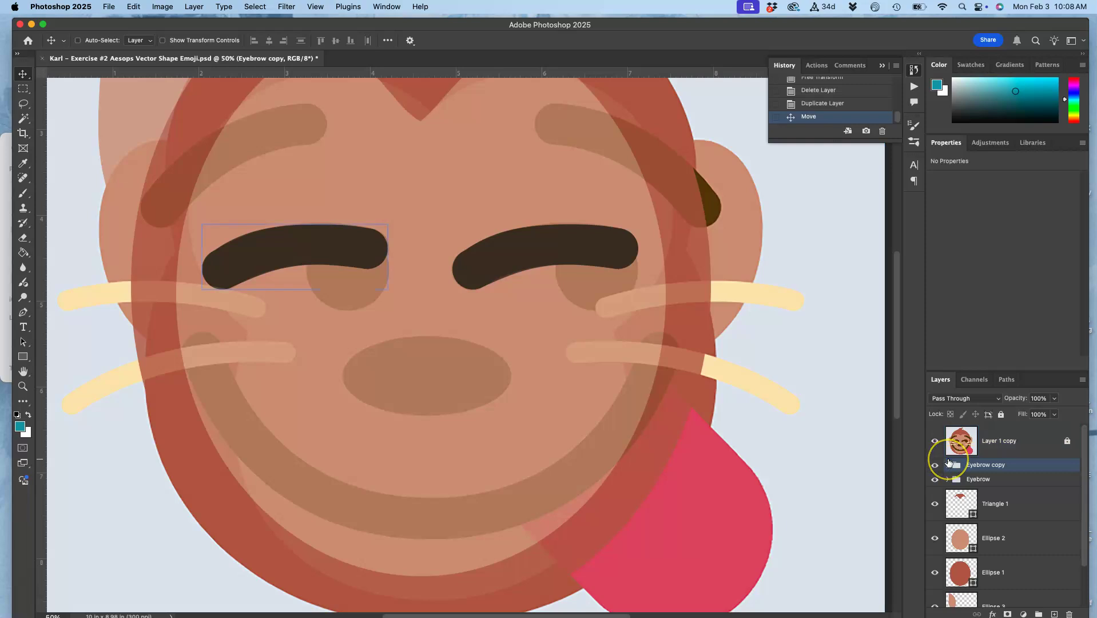
Step: Duplicate the Eyebrow copy group and fit it over the reference's left eyebrow, rotated about -21.5° and scaled to about 106% by 112%
key(super+j)
drag(357, 248, 309, 173)
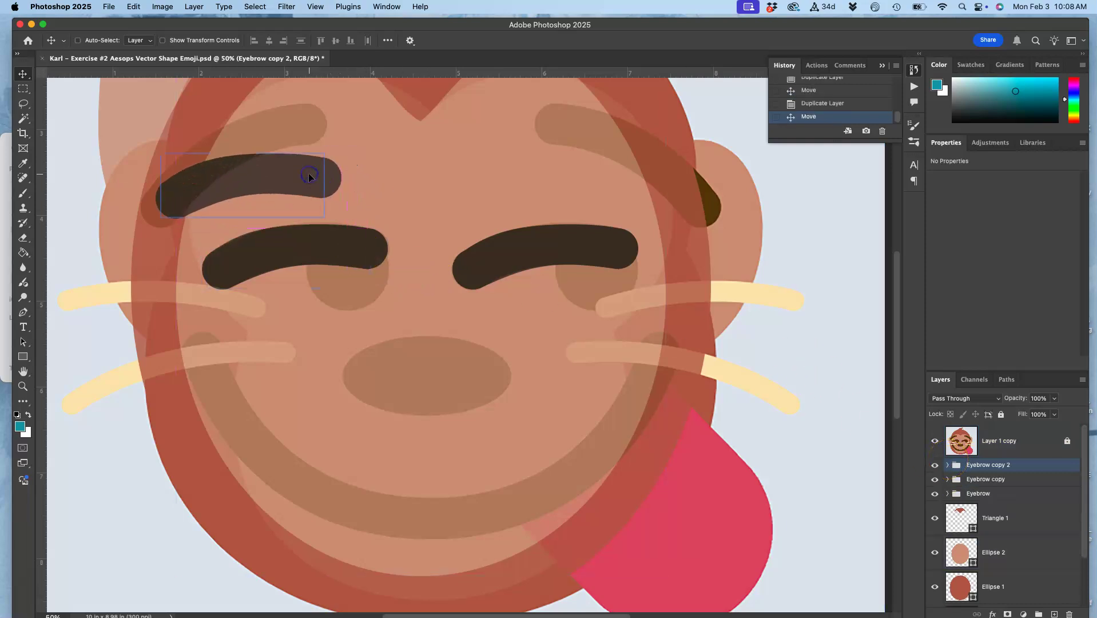
key(super+t)
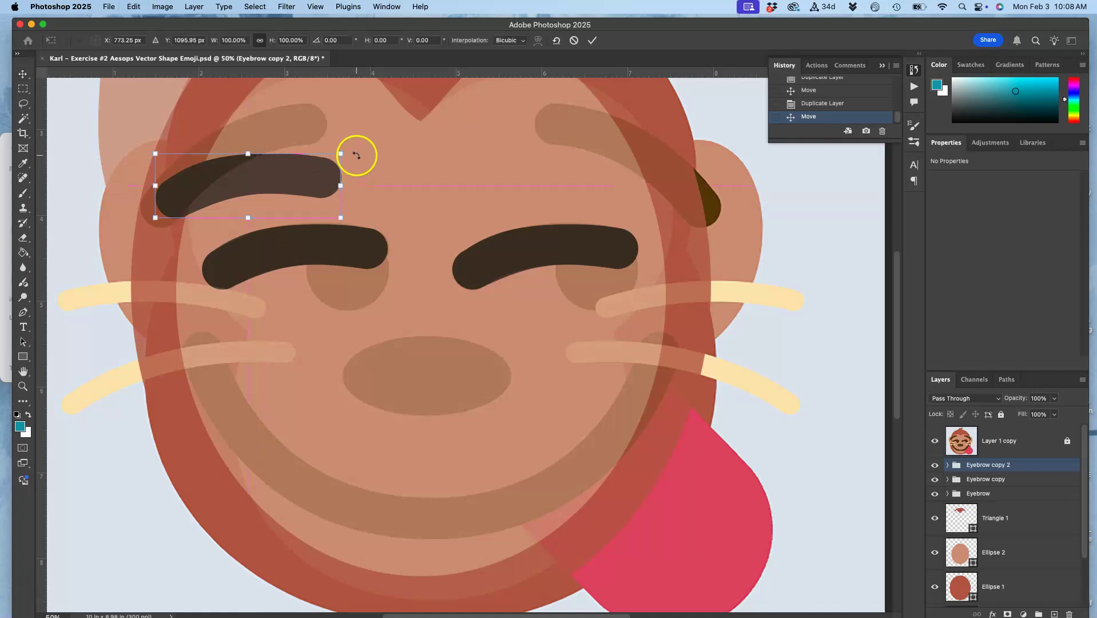
drag(356, 155, 337, 122)
drag(289, 161, 268, 147)
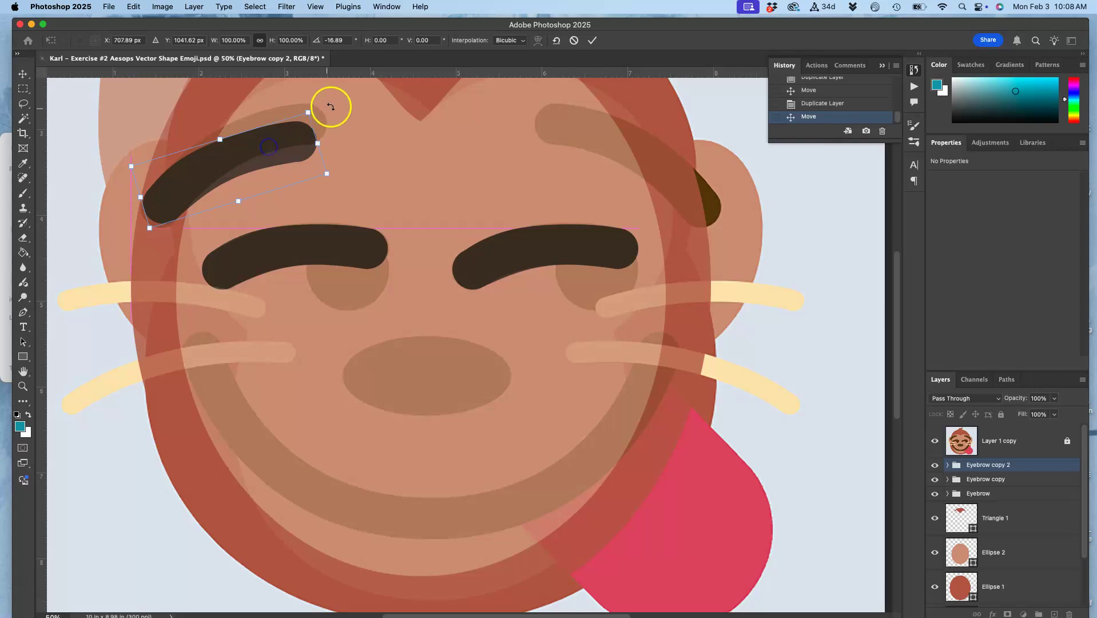
drag(328, 104, 314, 94)
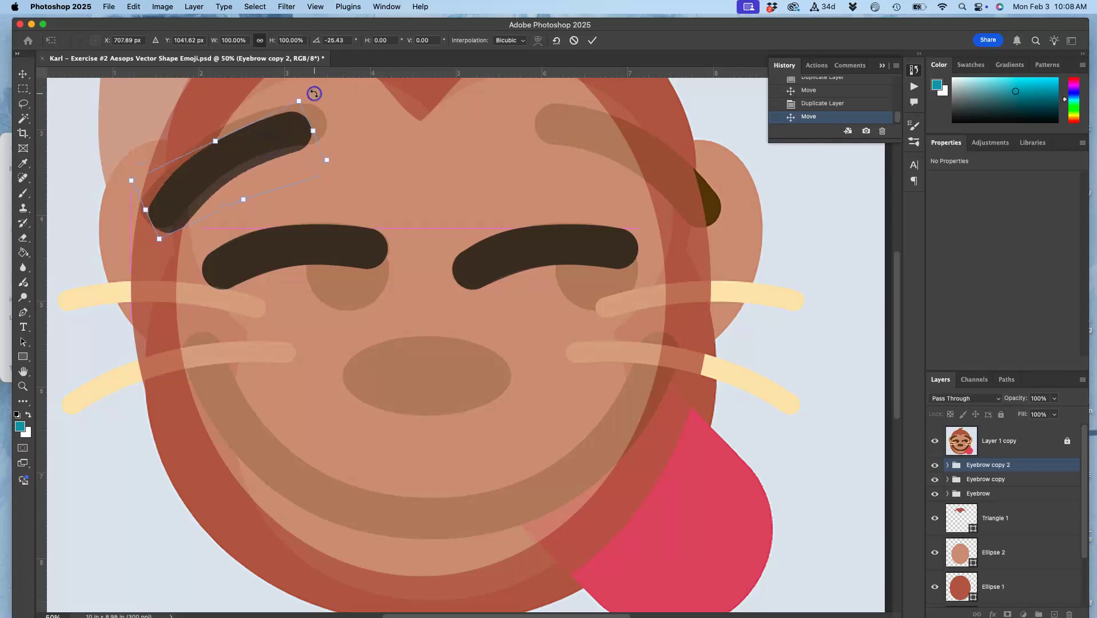
drag(325, 158, 355, 167)
drag(242, 163, 239, 149)
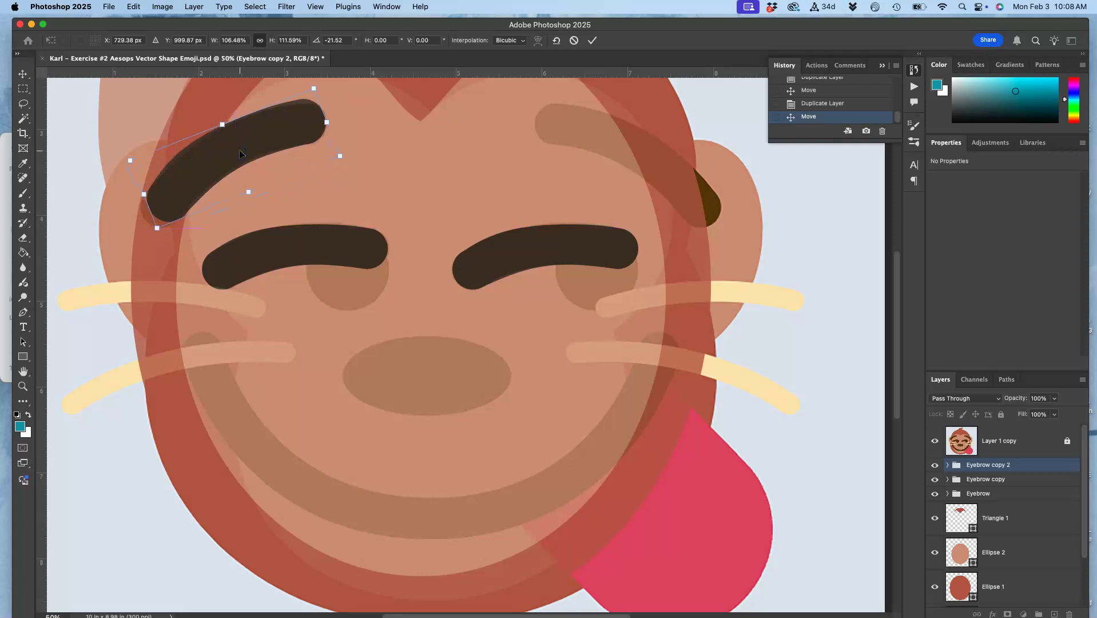
key(Return)
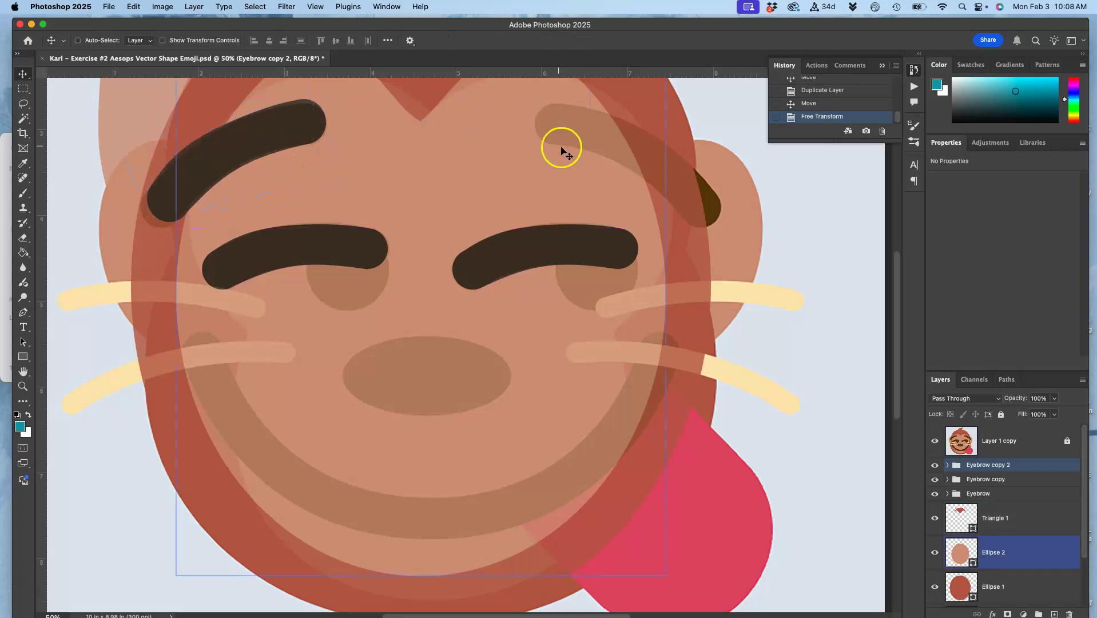
Step: Duplicate the Eyebrow copy 2 group, flip the duplicate horizontally and move it over the reference's right eyebrow
key(super+j)
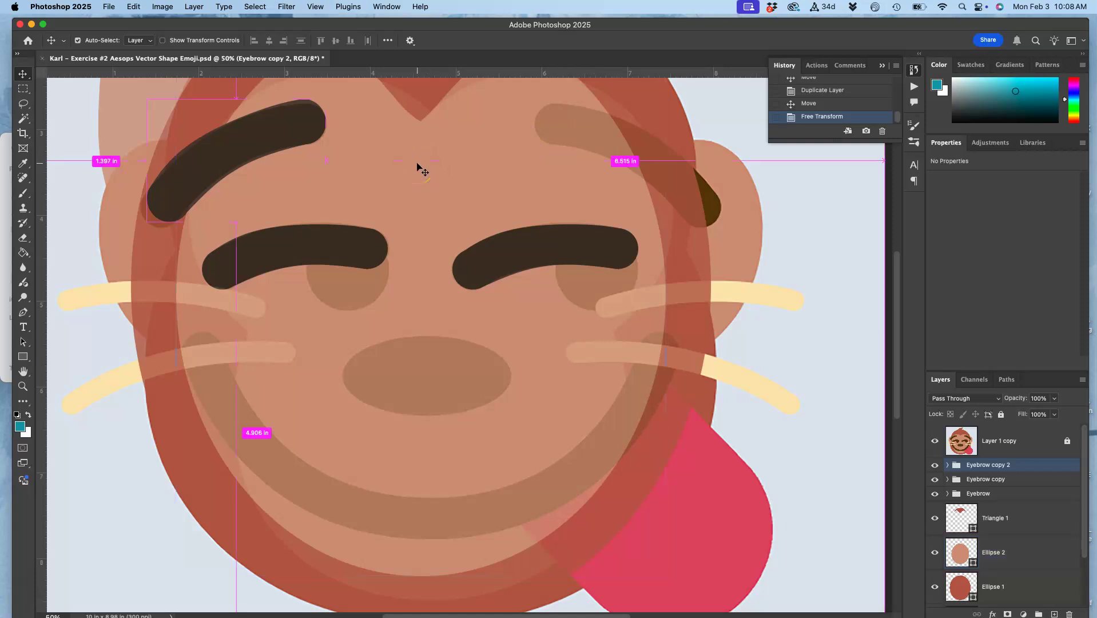
key(super+t)
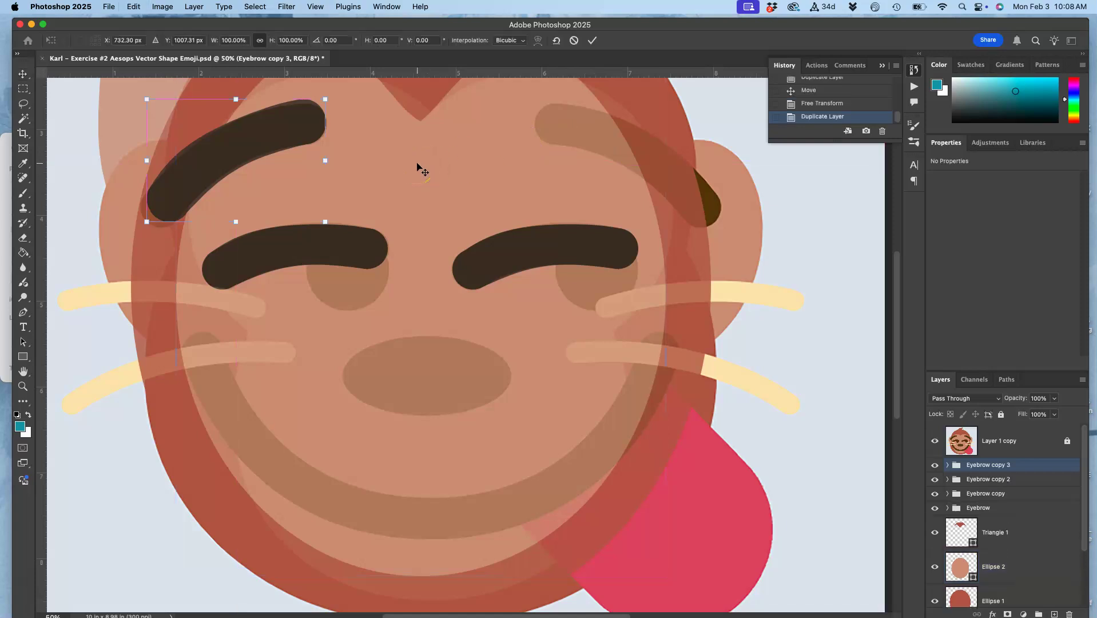
right_click(231, 147)
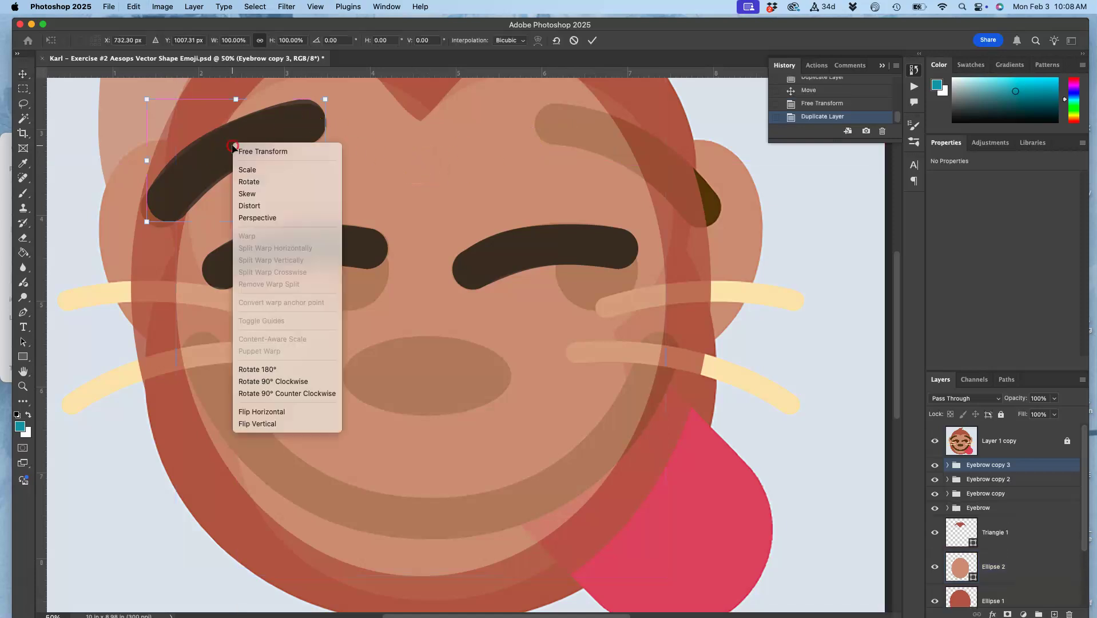
click(271, 411)
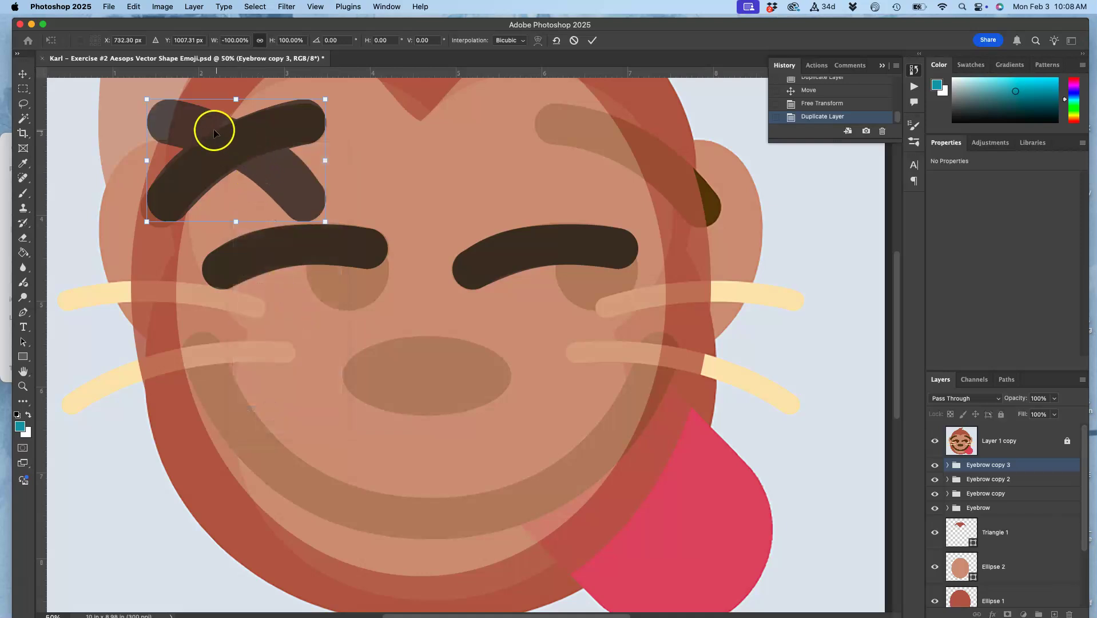
drag(206, 127, 592, 115)
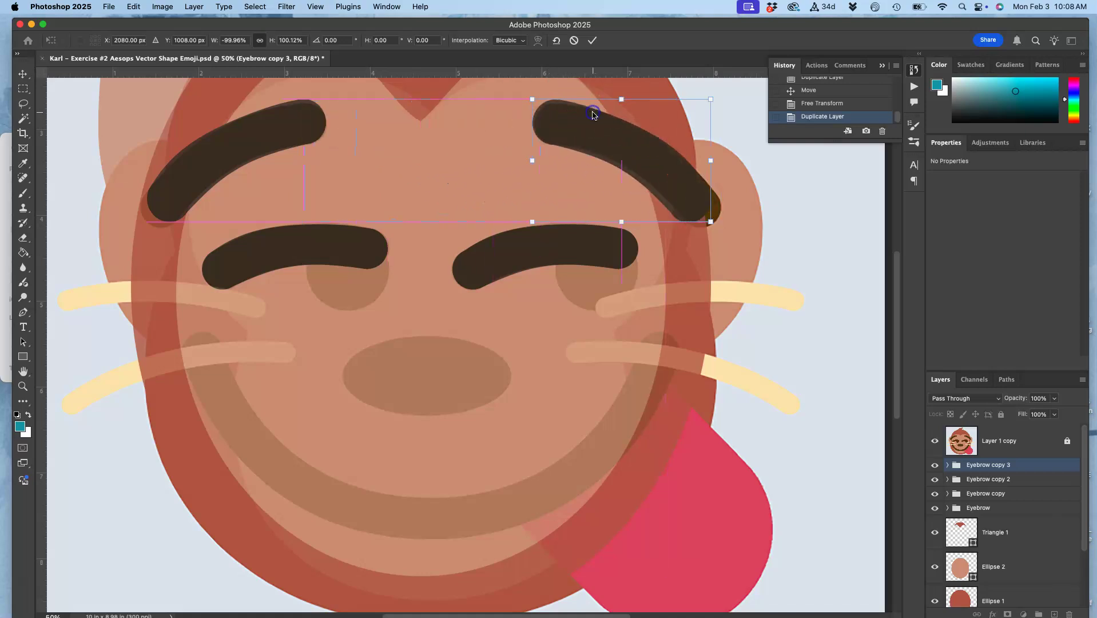
Step: Hide the Layer 1 copy reference and check the vector shapes by toggling the visibility of Layer 1
click(935, 441)
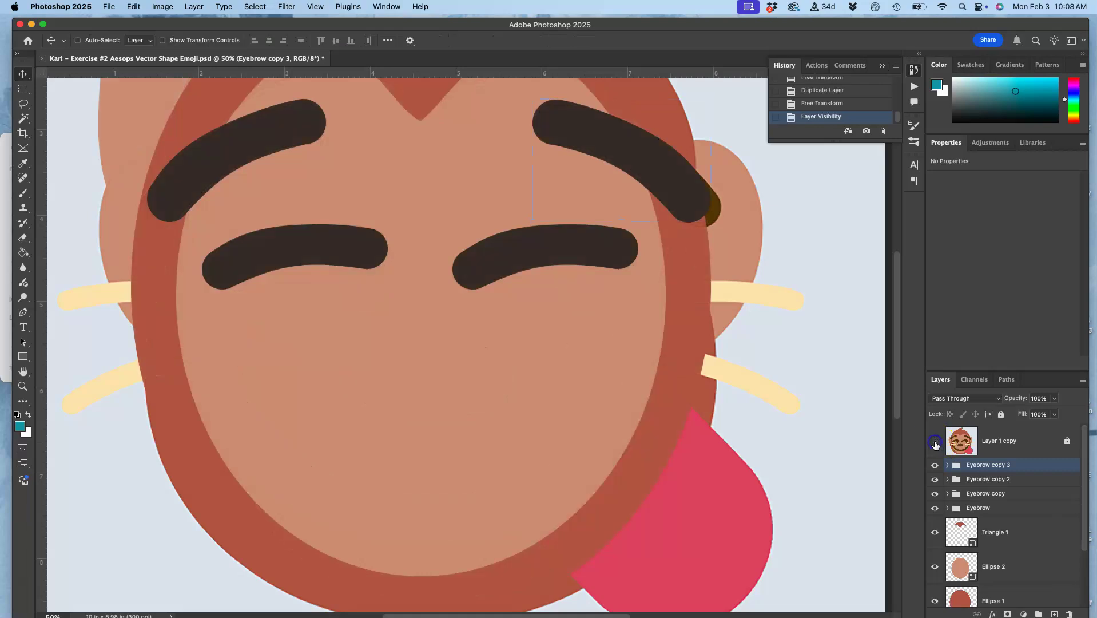
click(966, 448)
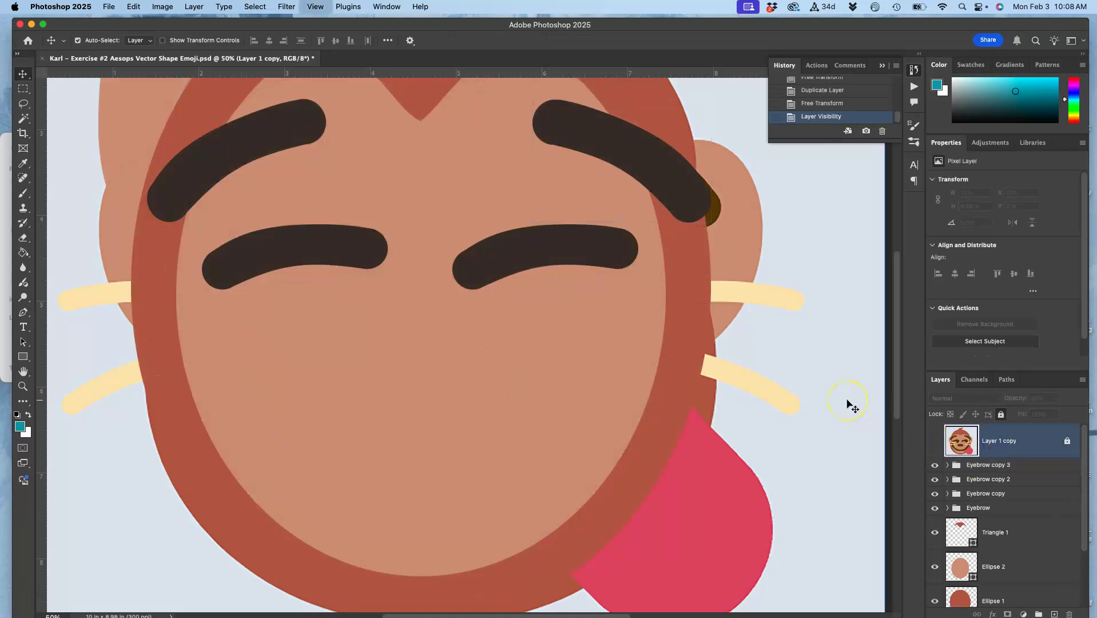
key(super+minus)
click(1018, 569)
scroll(1004, 553, down, 2)
click(950, 589)
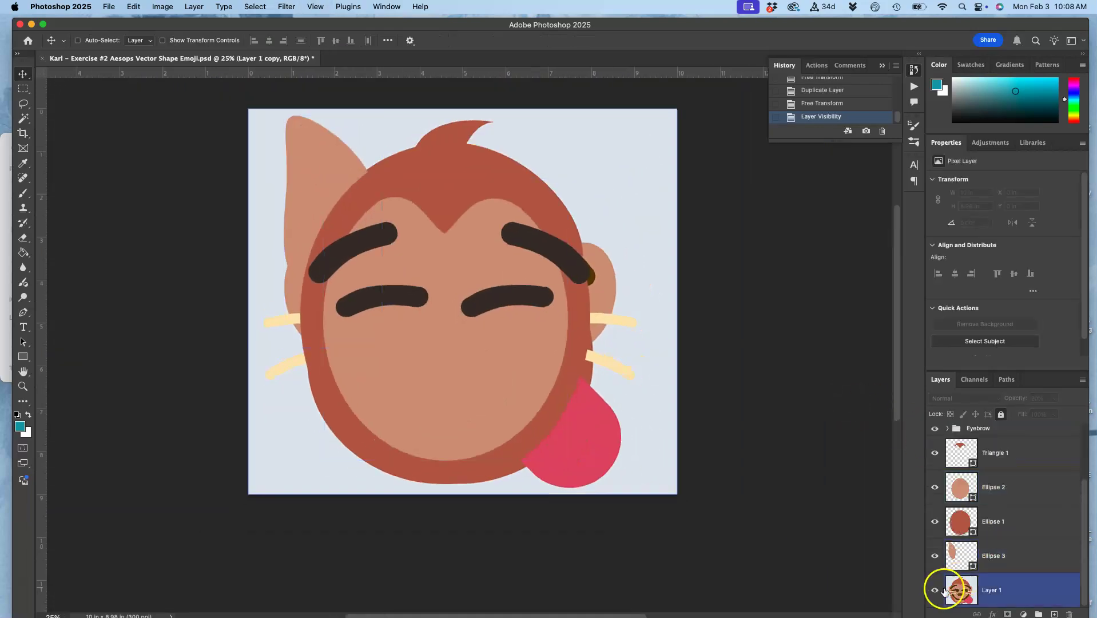
click(934, 589)
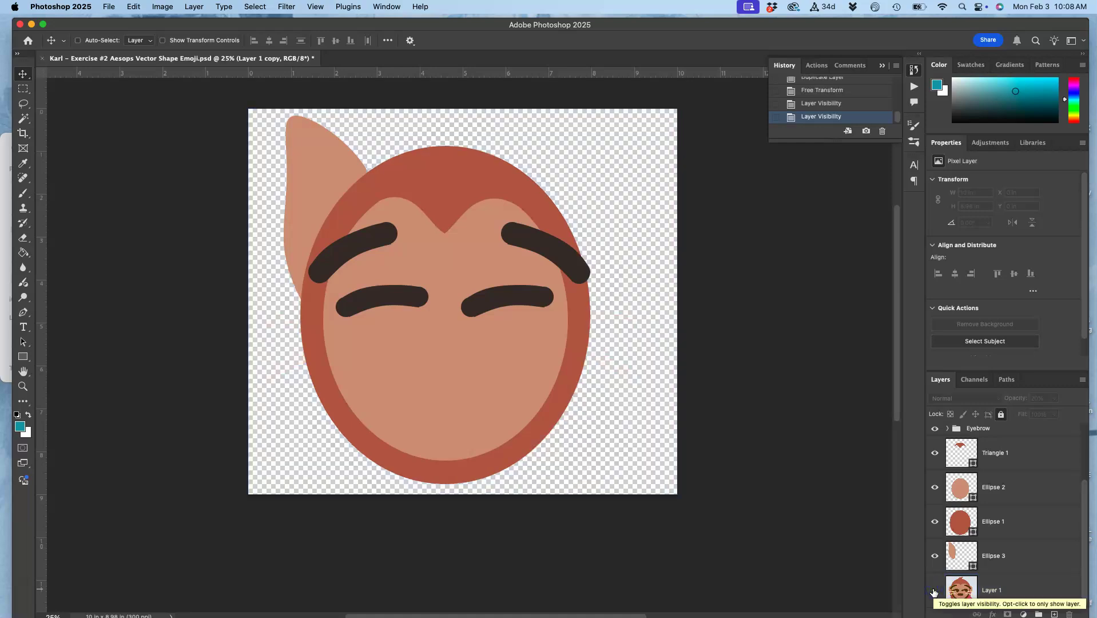
click(933, 590)
click(934, 589)
click(934, 590)
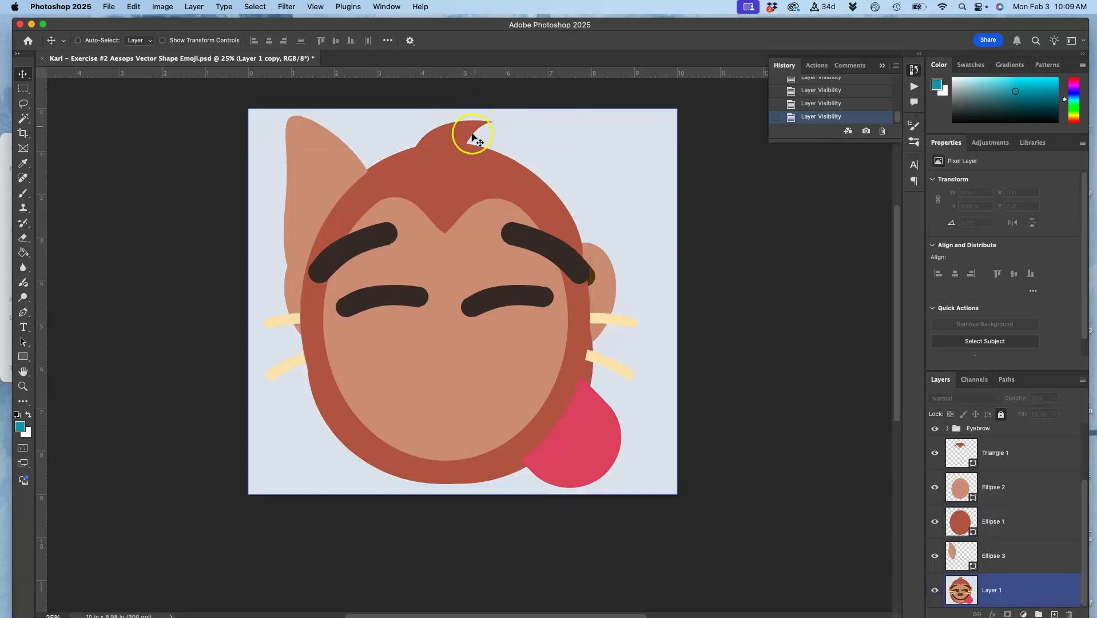
Step: Draw a triangle of about 488 by 492 px over the hair tuft, directly above the Ellipse 1 layer
click(966, 501)
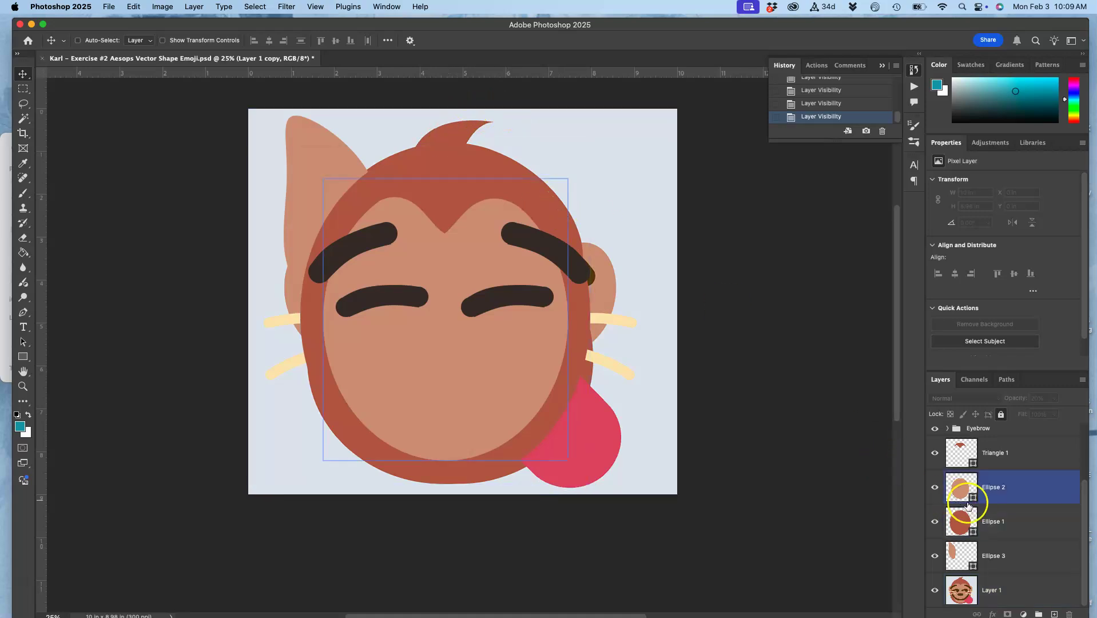
click(967, 509)
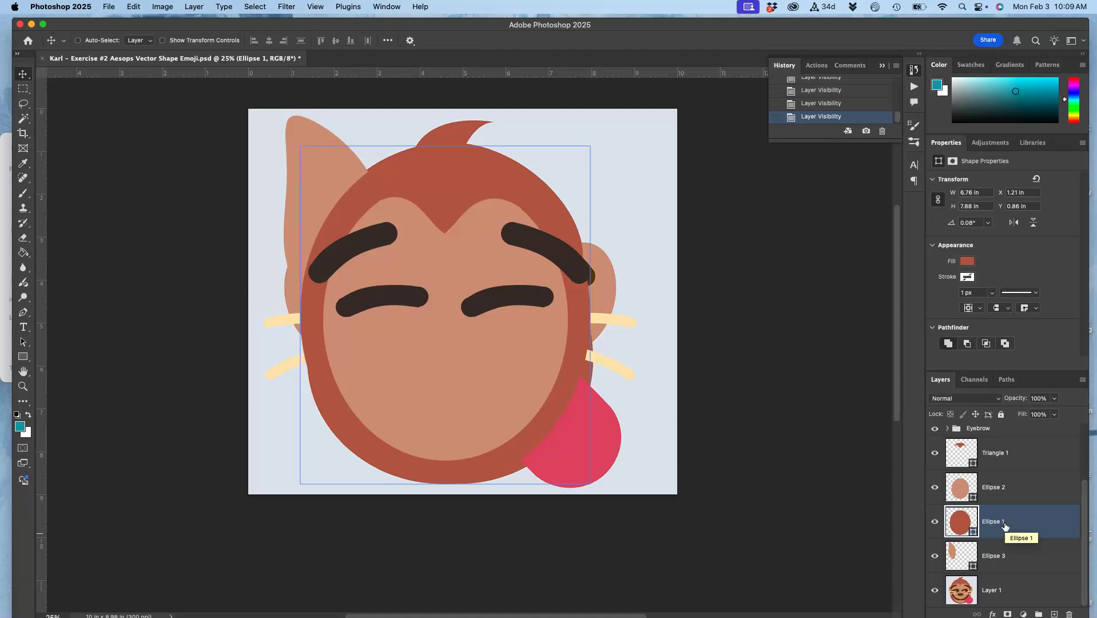
click(963, 525)
click(963, 525)
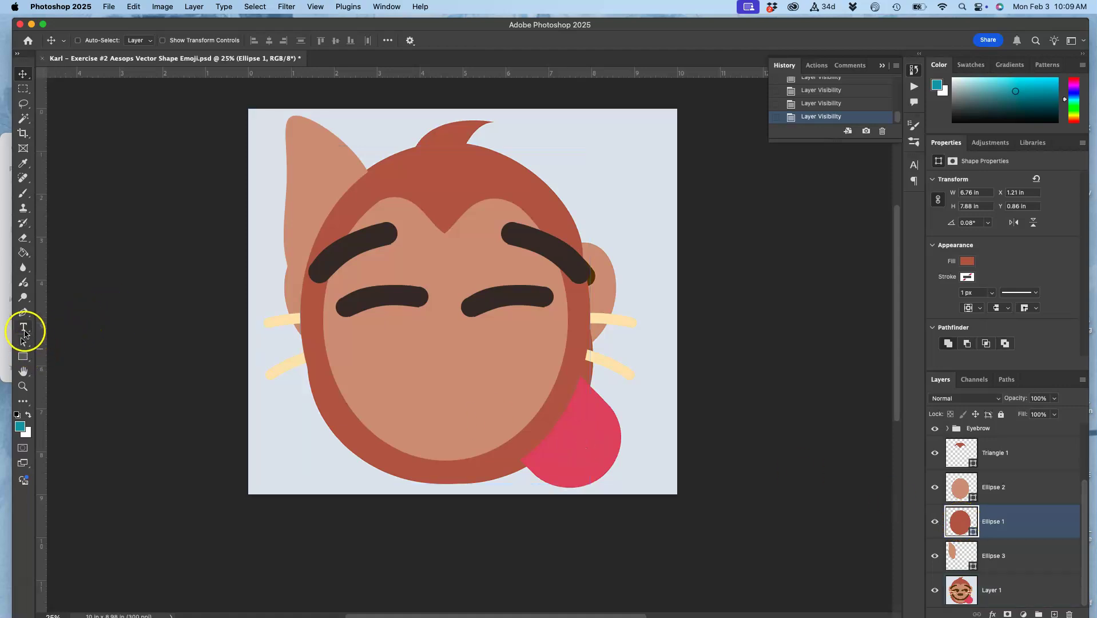
click(23, 357)
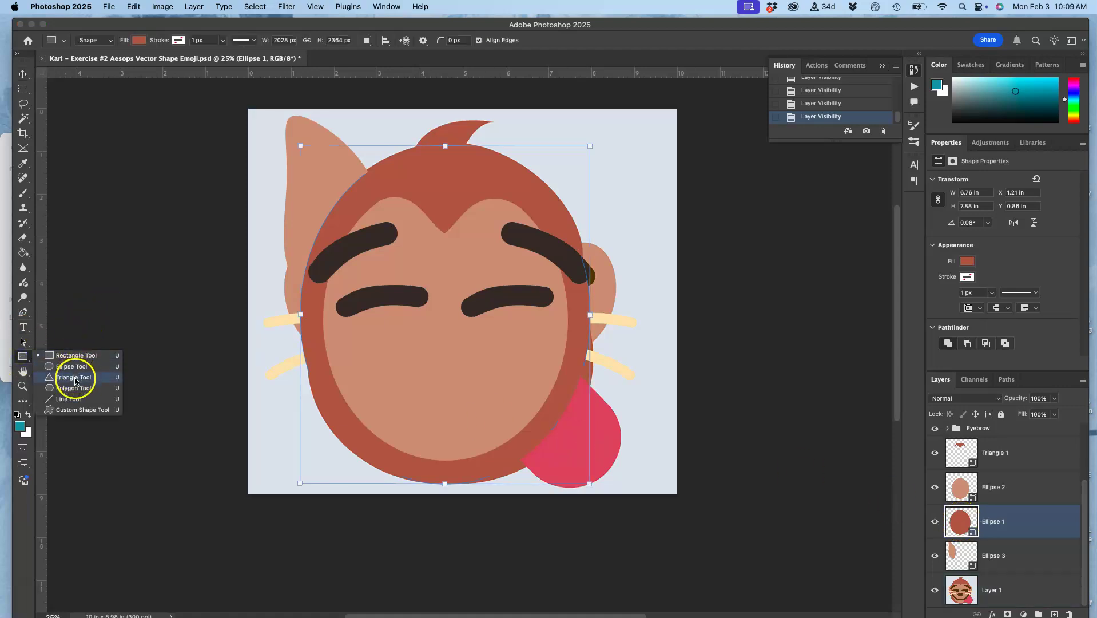
click(75, 377)
drag(498, 120, 429, 190)
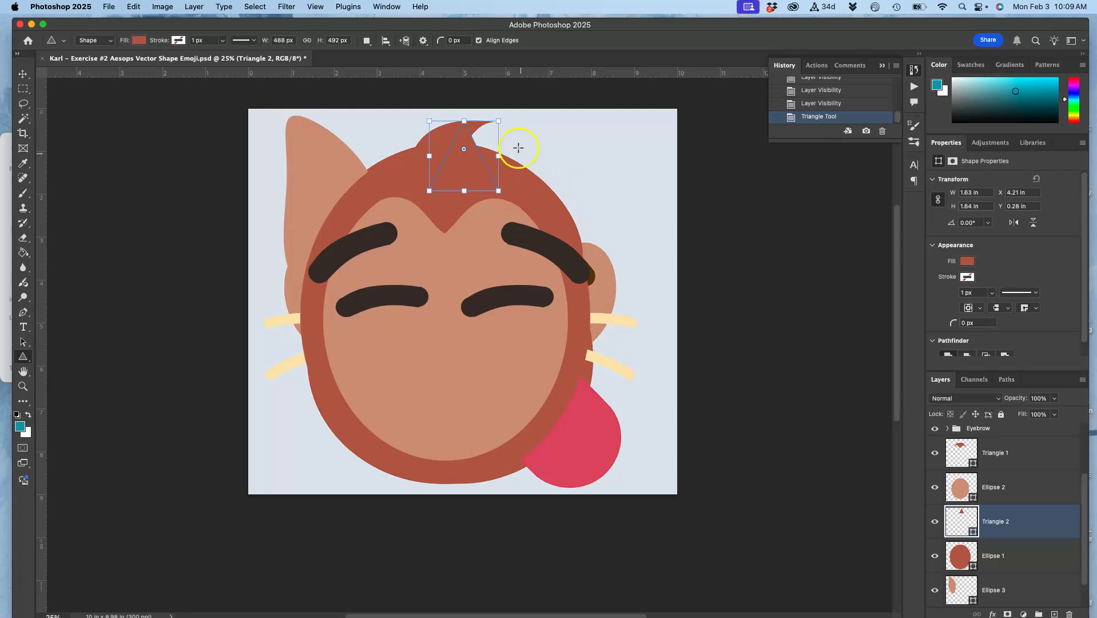
Step: Warp the Triangle 2 shape into a curved hair tuft, bending its tip over to the right
key(super+t)
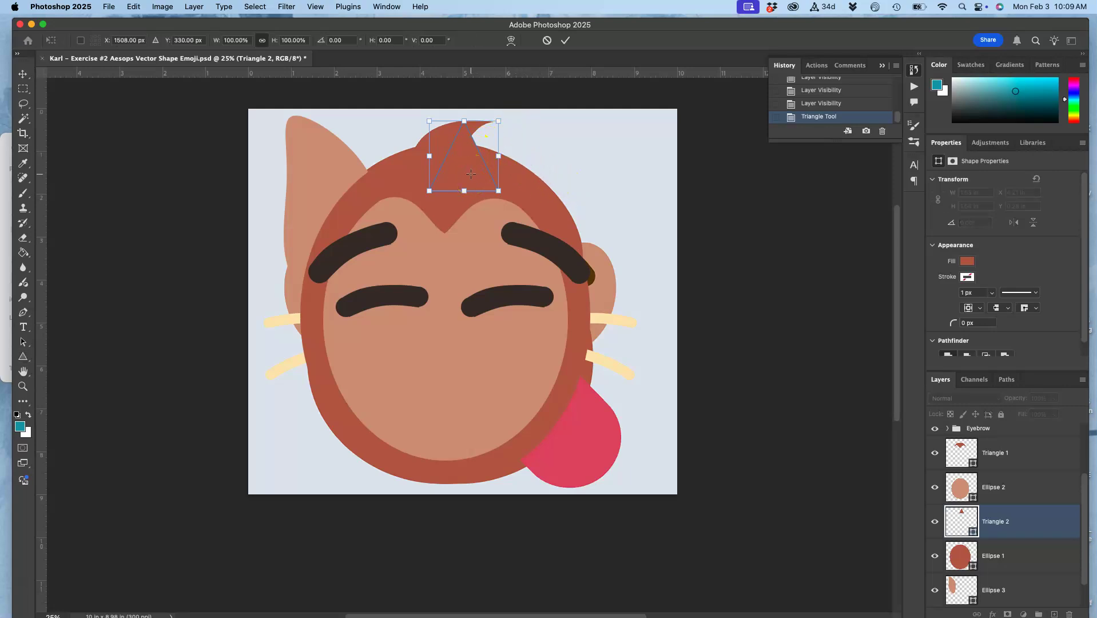
right_click(470, 174)
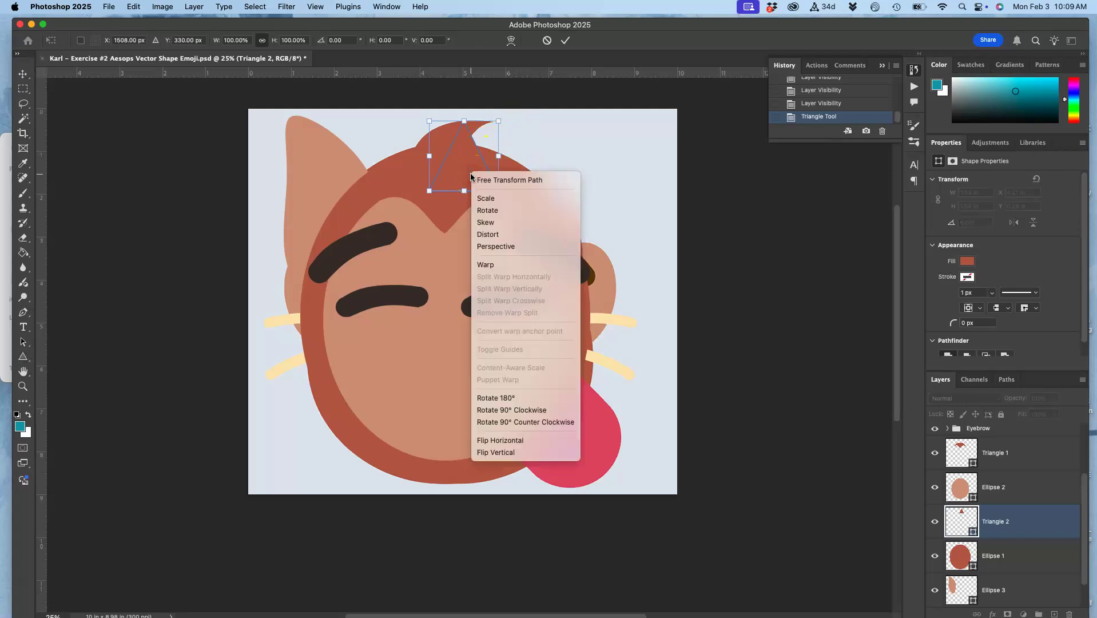
click(486, 210)
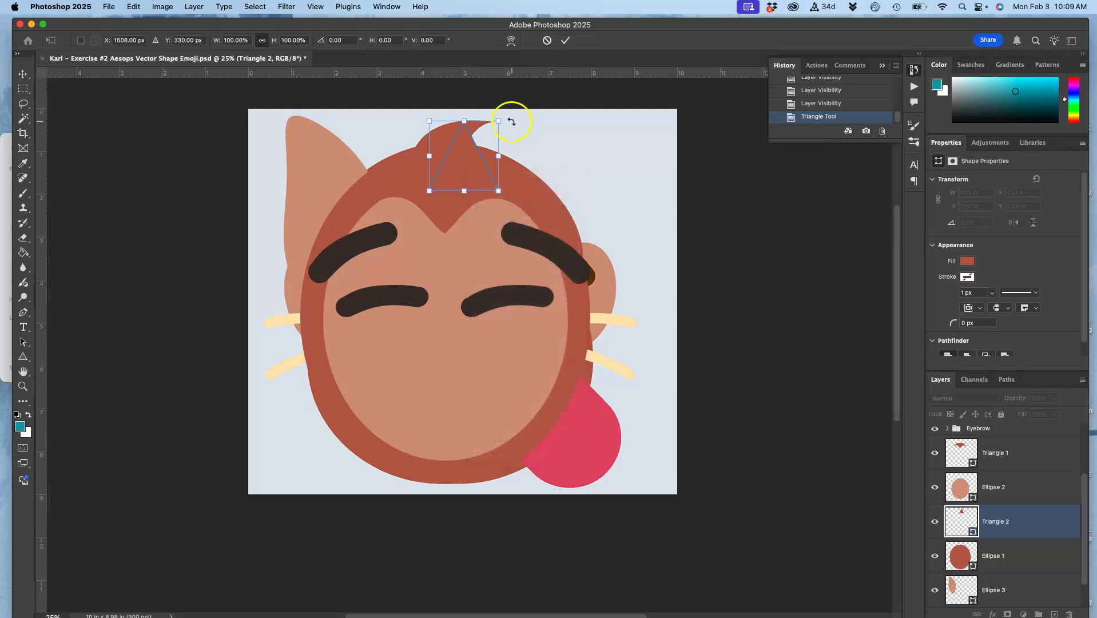
right_click(480, 150)
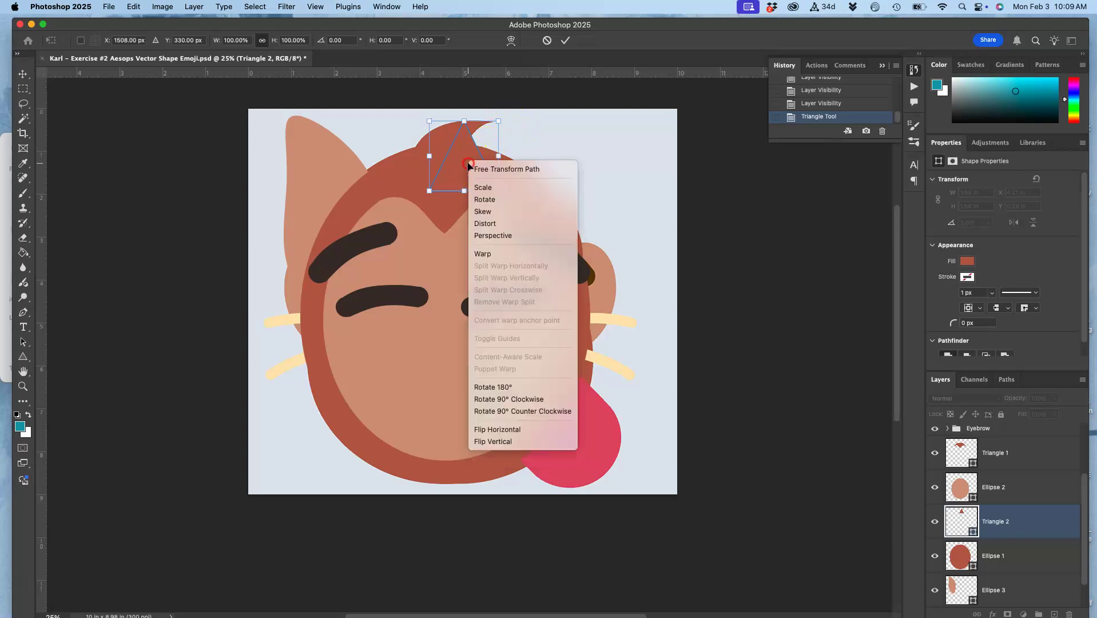
click(480, 253)
key(super+equal)
scroll(471, 263, up, 10)
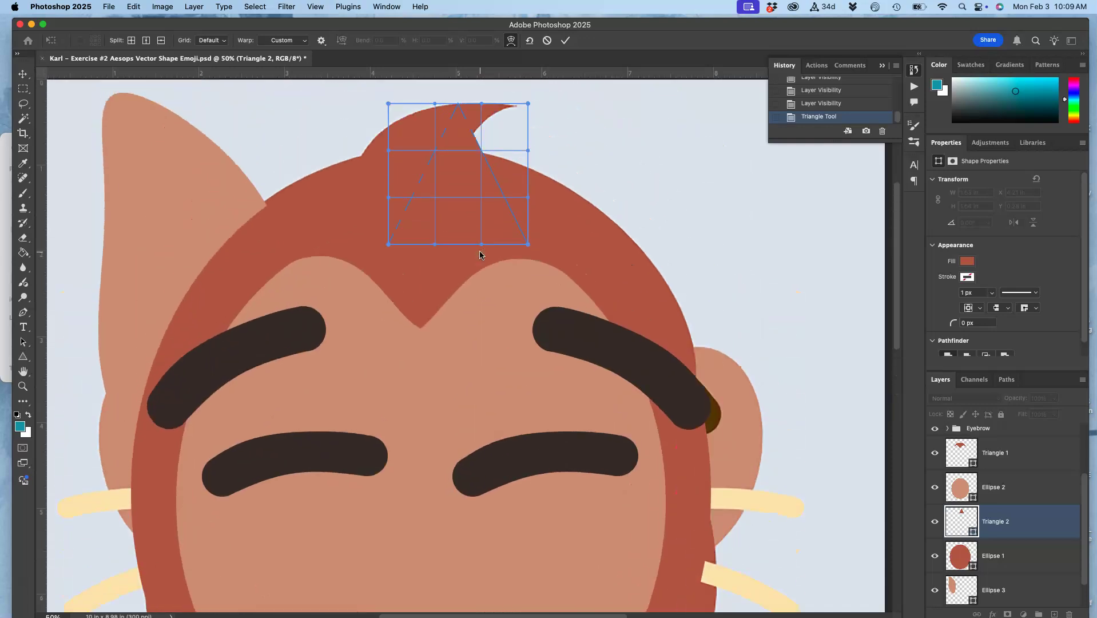
drag(459, 307, 526, 348)
key(Return)
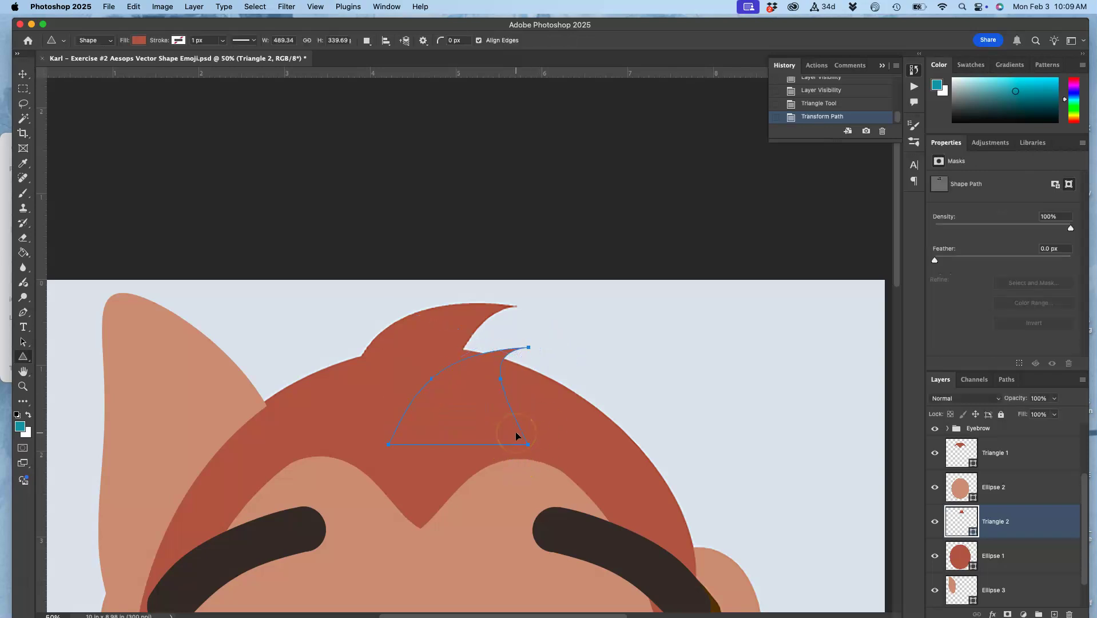
Step: Move the warped tuft up and left onto the crown of the head and hide the Layer 1 reference
click(25, 78)
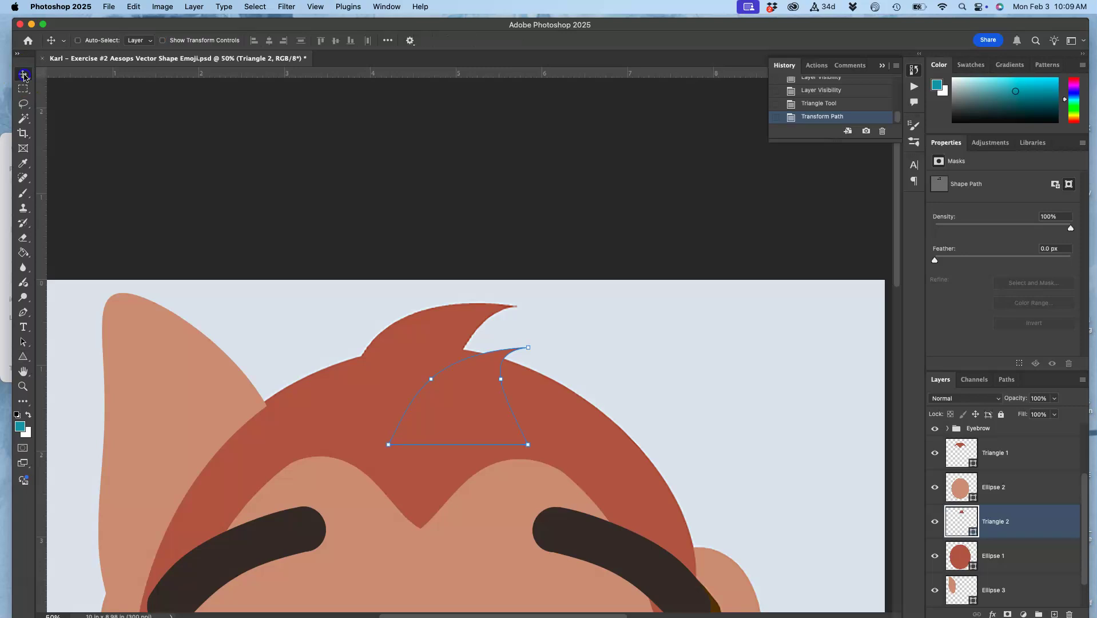
drag(465, 397, 425, 343)
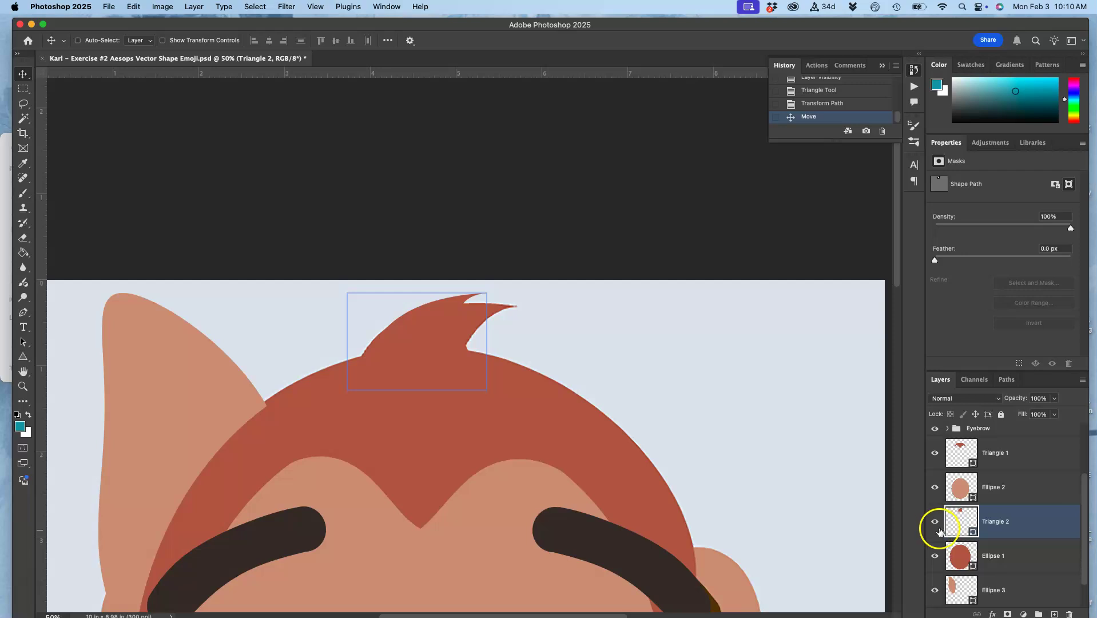
scroll(937, 555, down, 2)
click(934, 589)
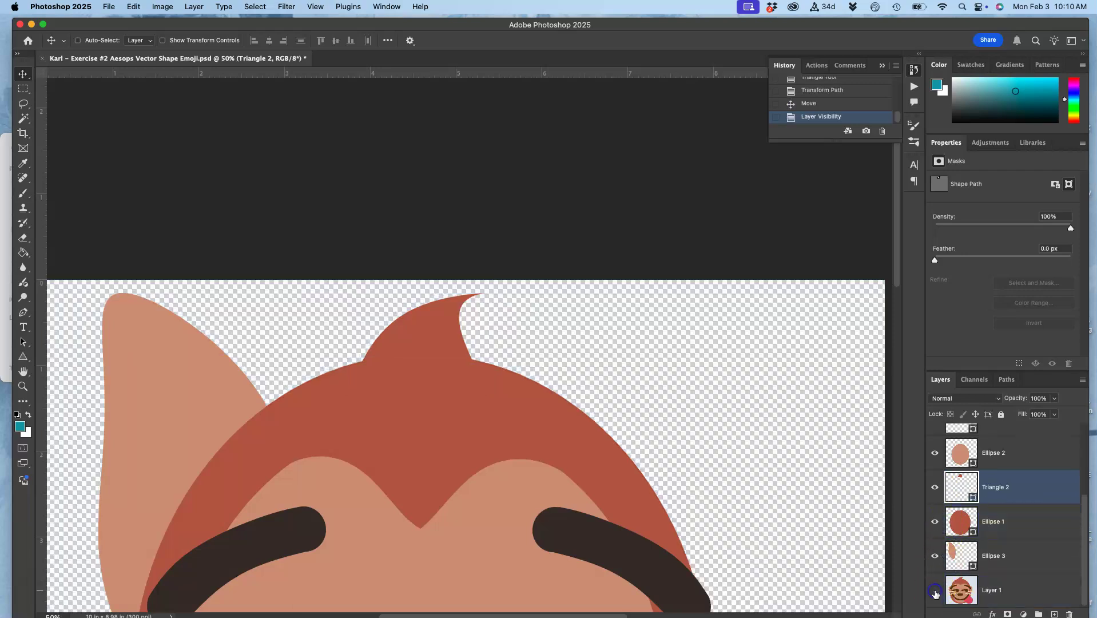
key(super+minus)
key(super+minus)
key(super+minus)
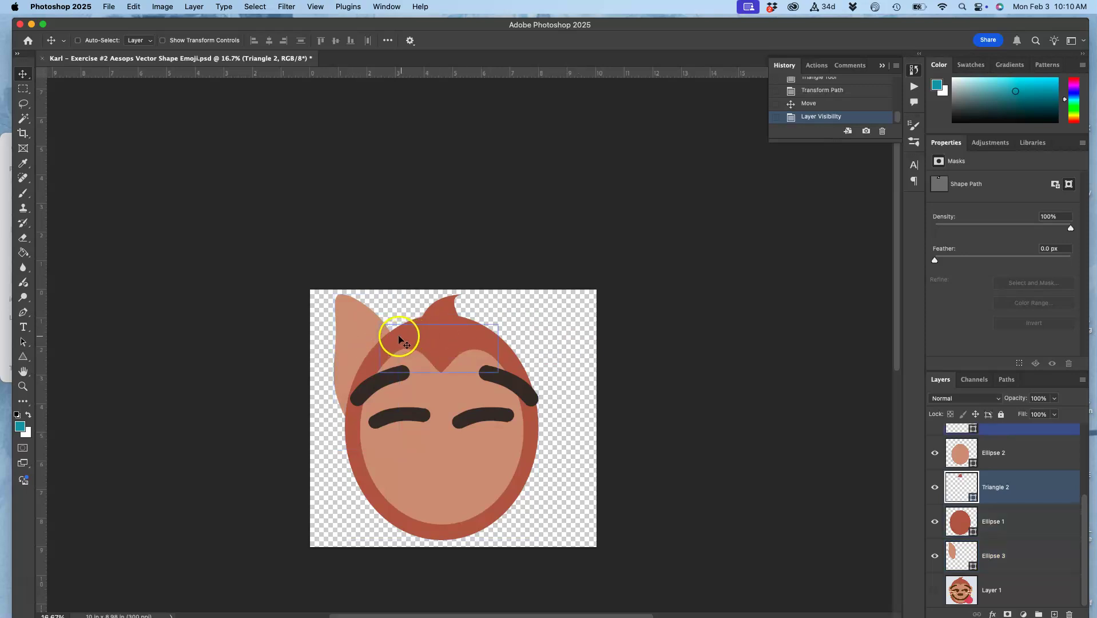
Step: Duplicate the Ellipse 3 ear, flip the copy horizontally and move it about 5.31 in across to the head's right side
key(super)
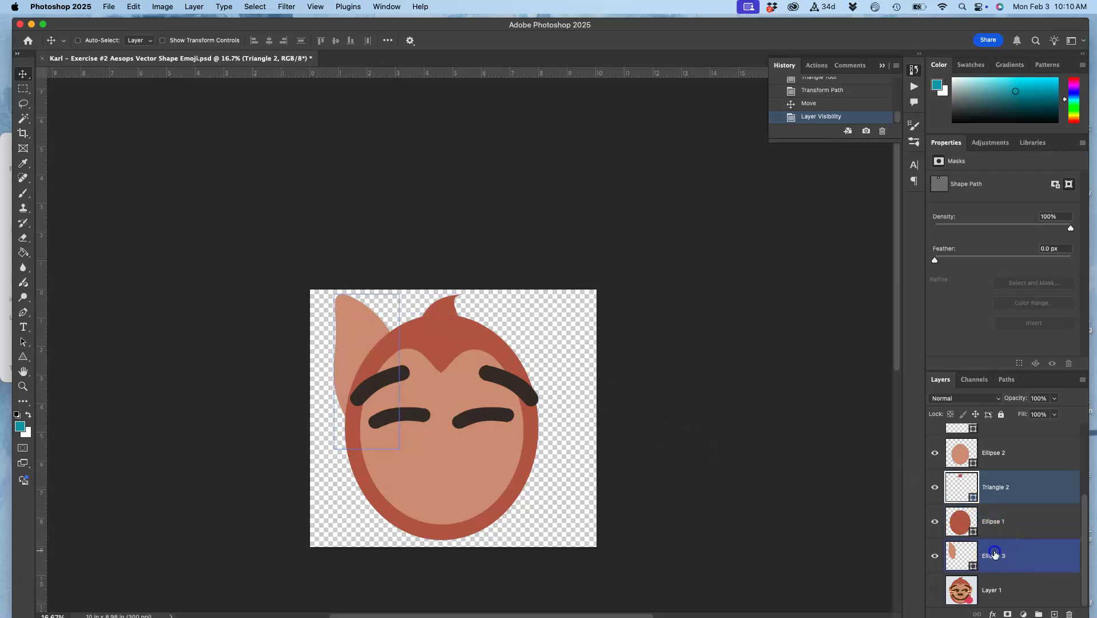
click(994, 555)
key(super+j)
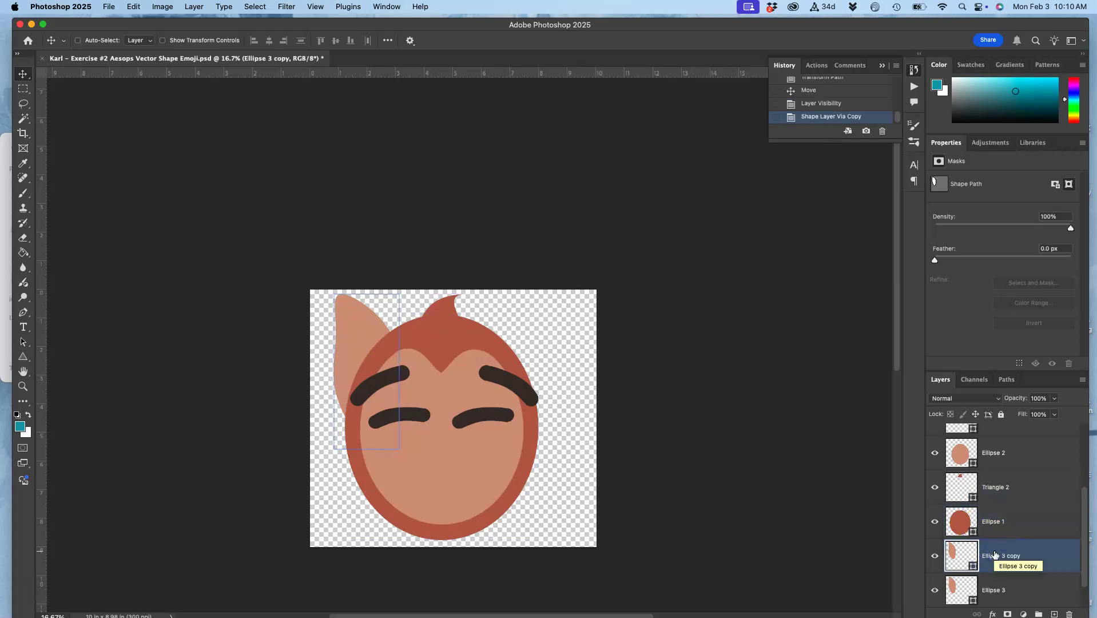
key(super+t)
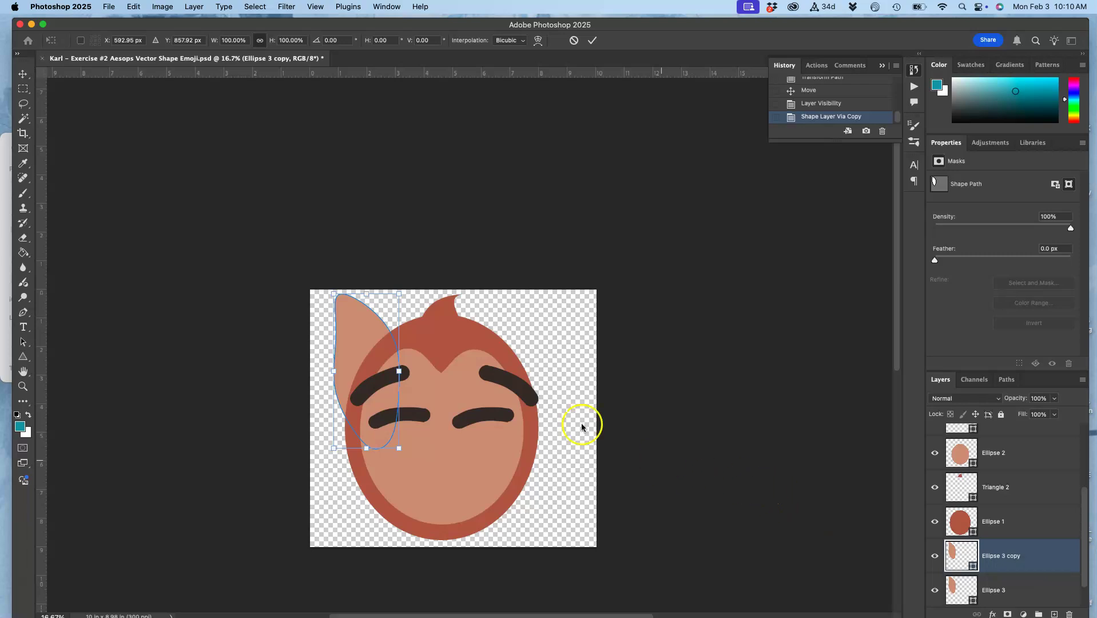
right_click(358, 346)
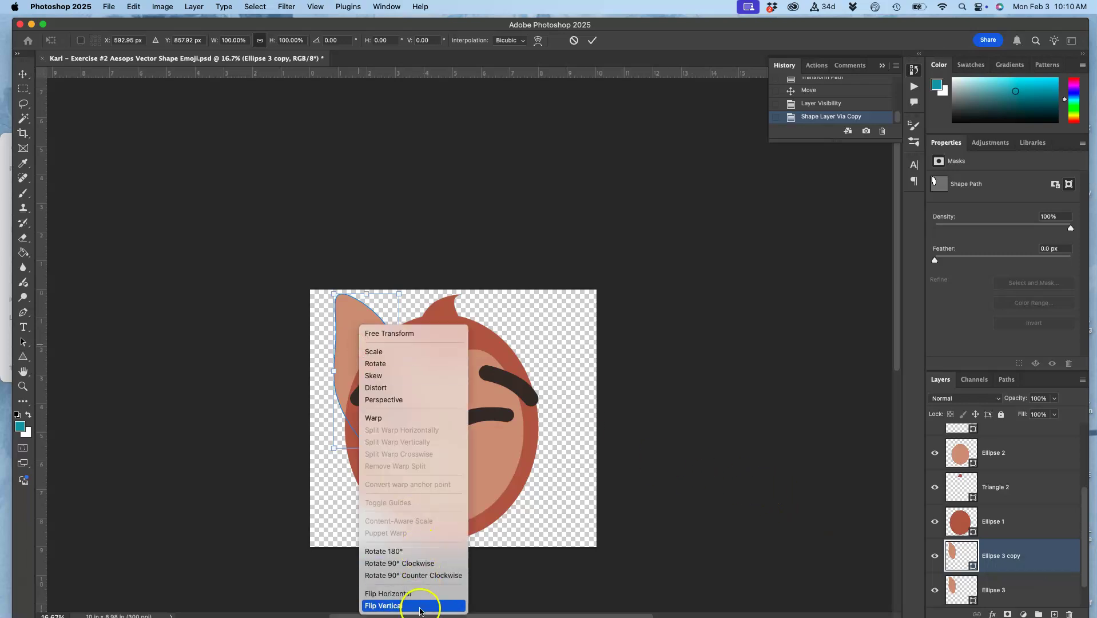
click(395, 593)
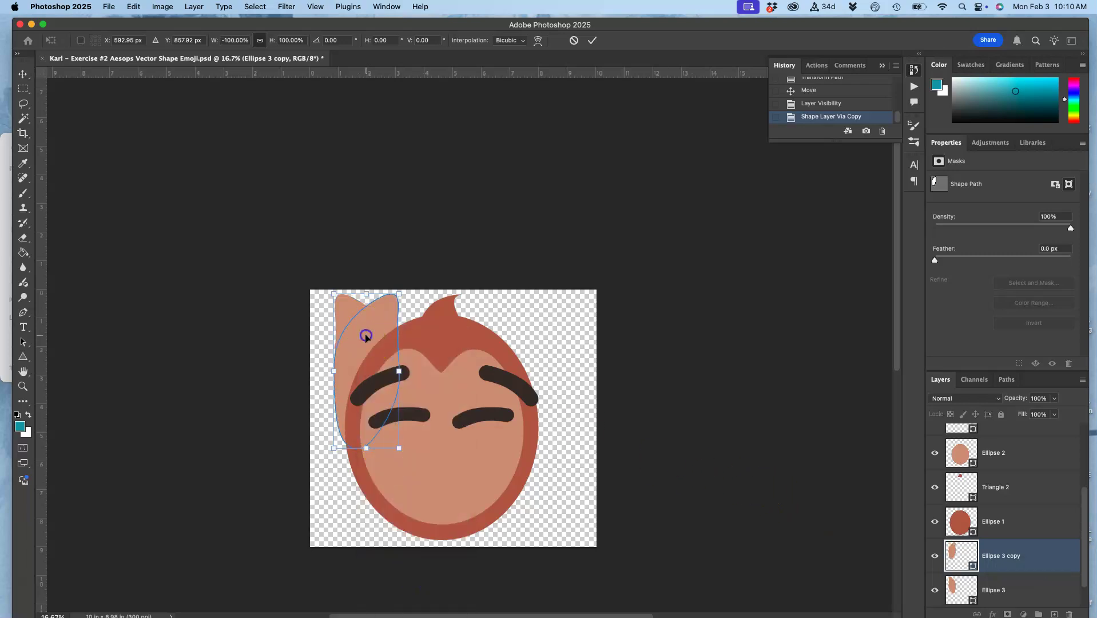
drag(366, 336, 518, 334)
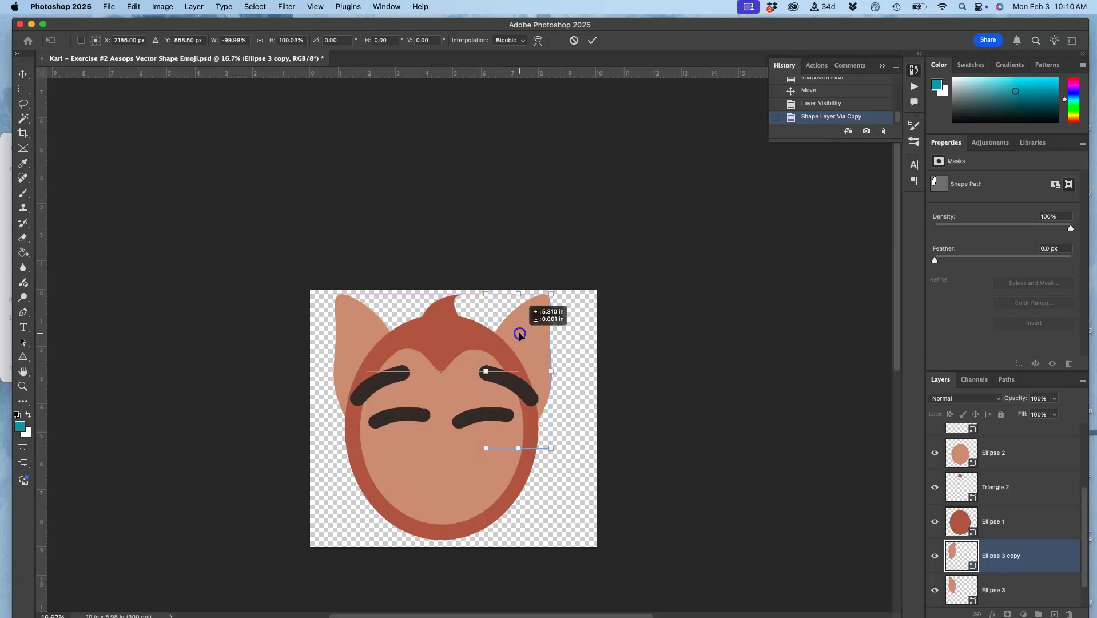
drag(519, 334, 519, 334)
scroll(591, 360, down, 3)
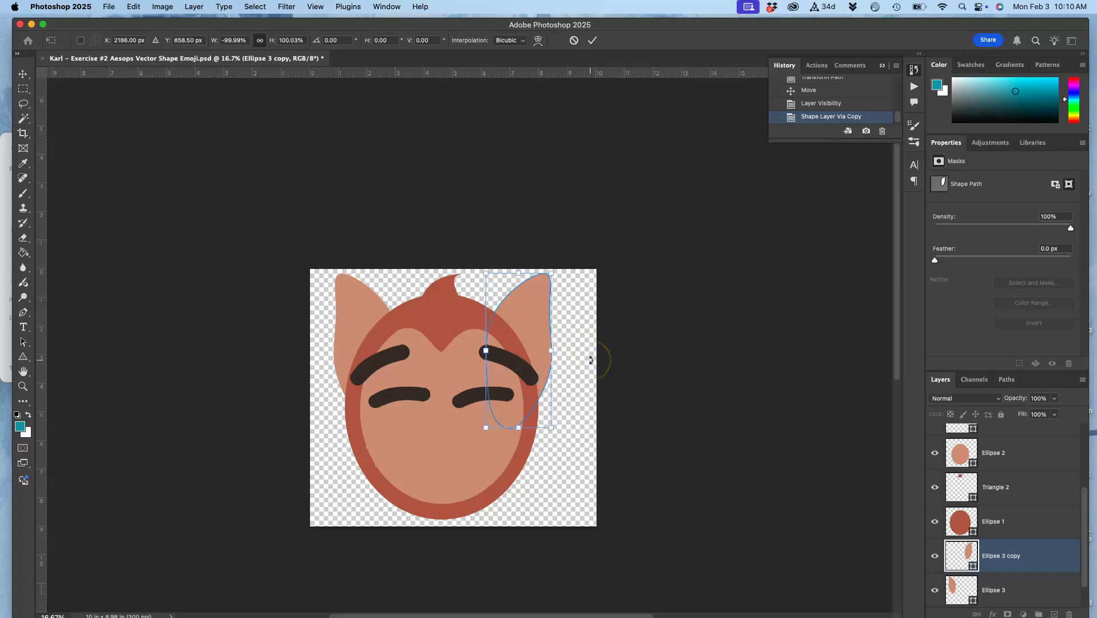
key(super+equal)
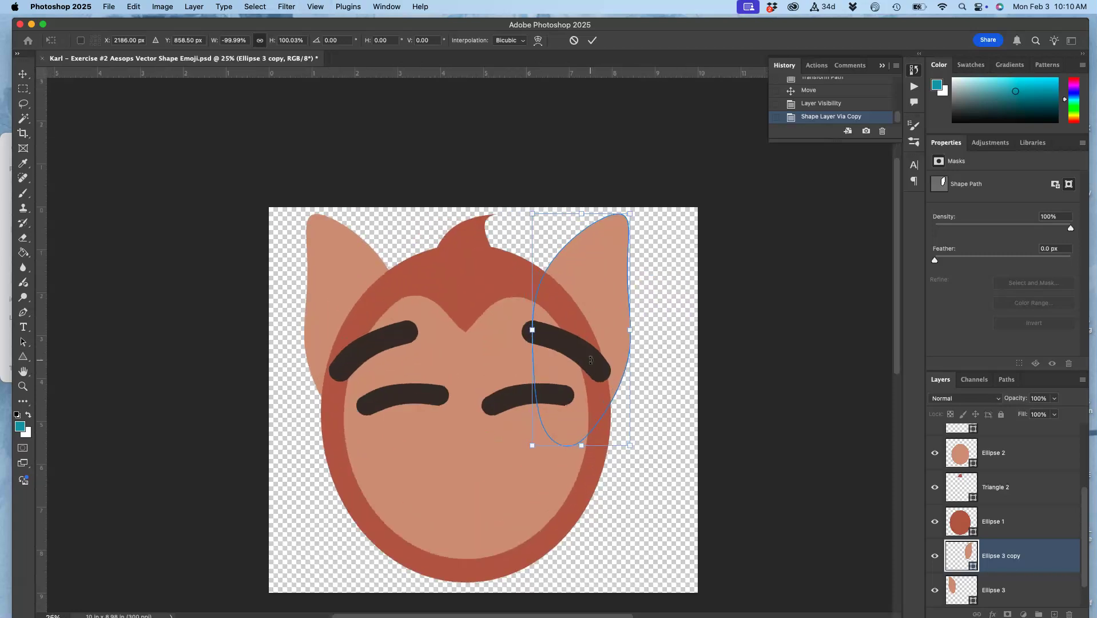
scroll(590, 360, down, 1)
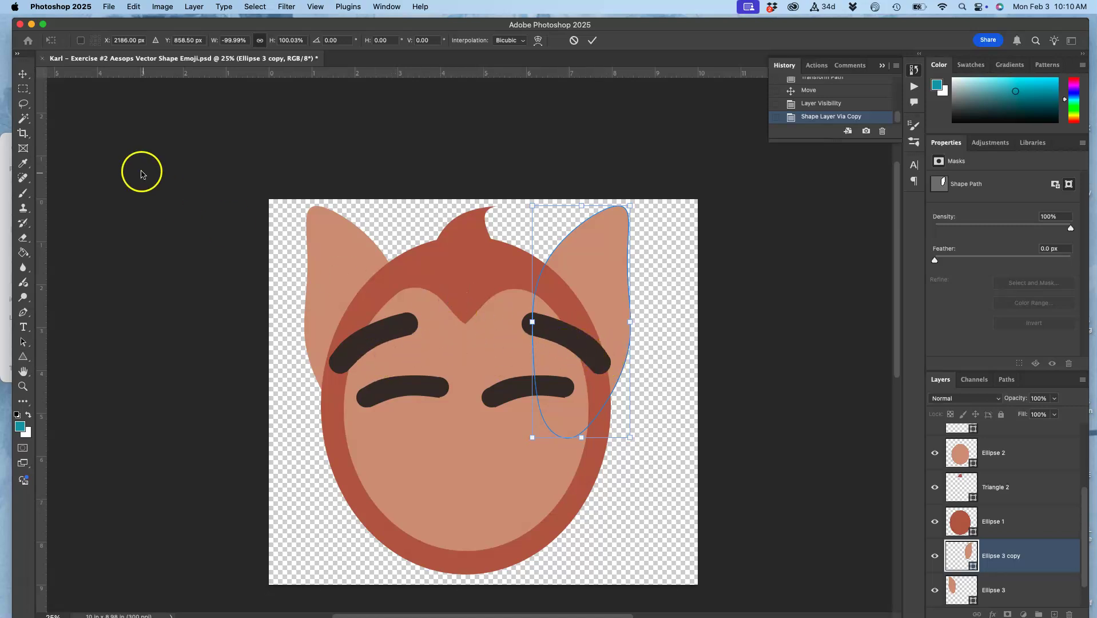
click(21, 75)
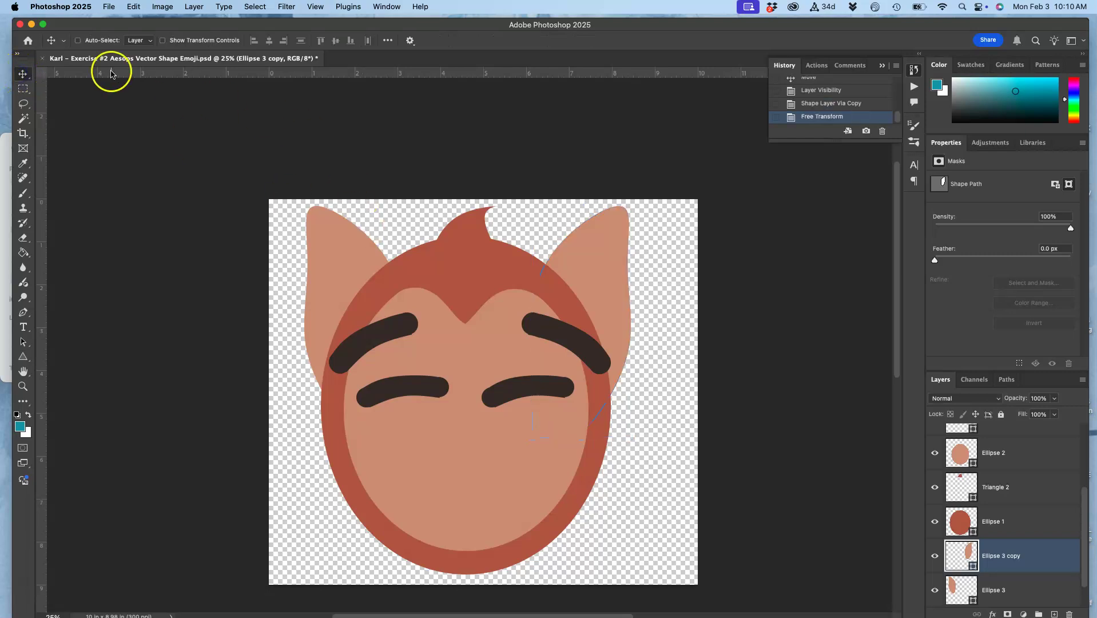
Step: Enable Auto-Select for groups with the Move tool and shift the left eyebrow slightly to the left
click(77, 41)
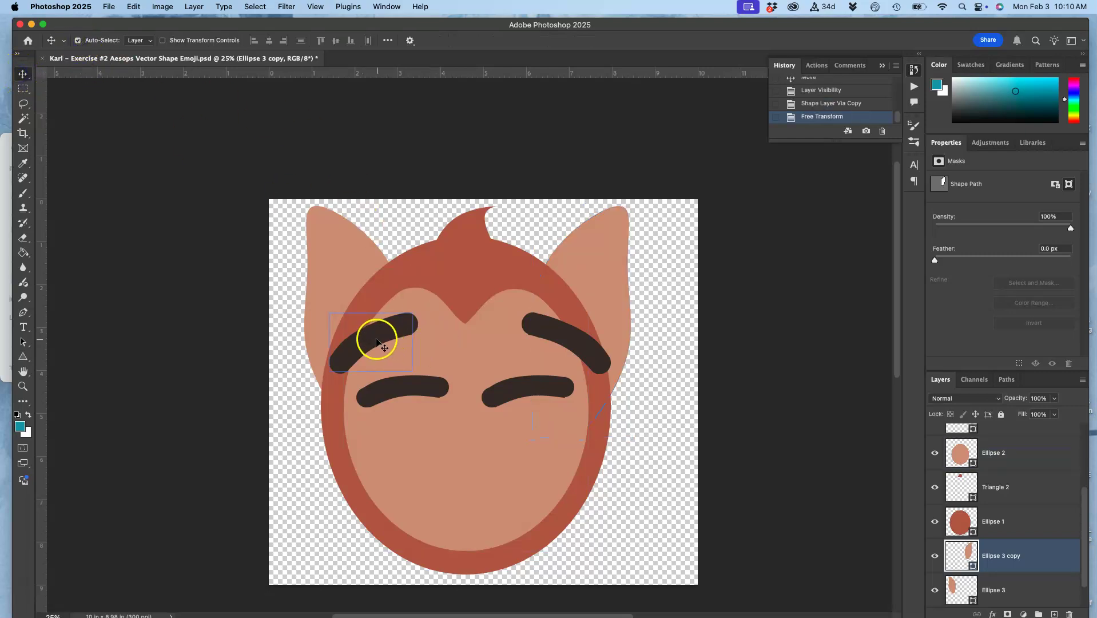
click(140, 40)
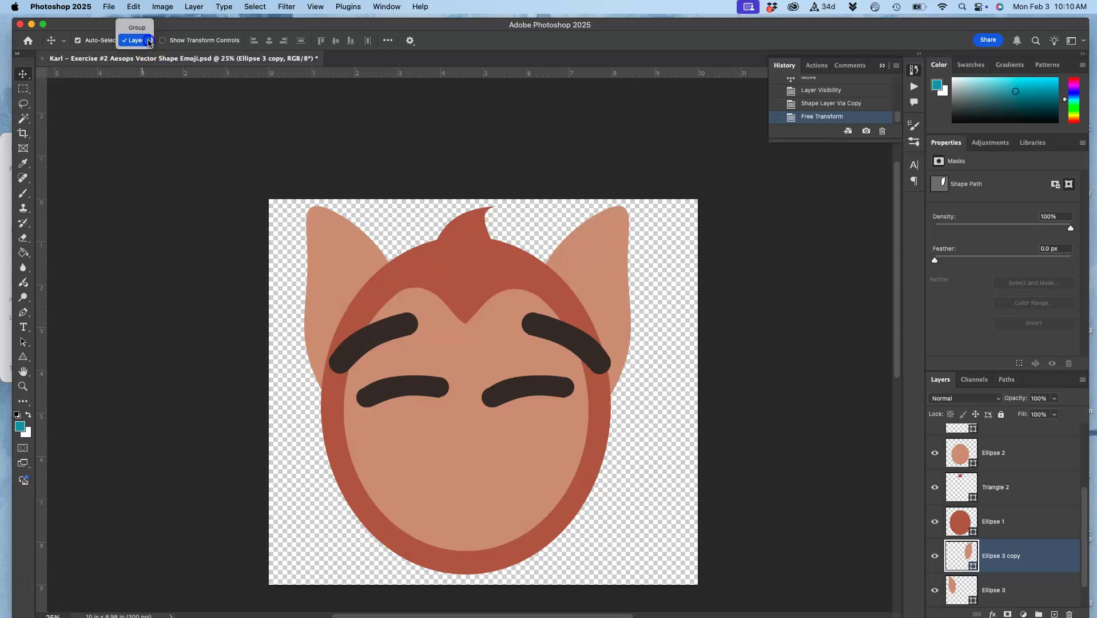
click(142, 29)
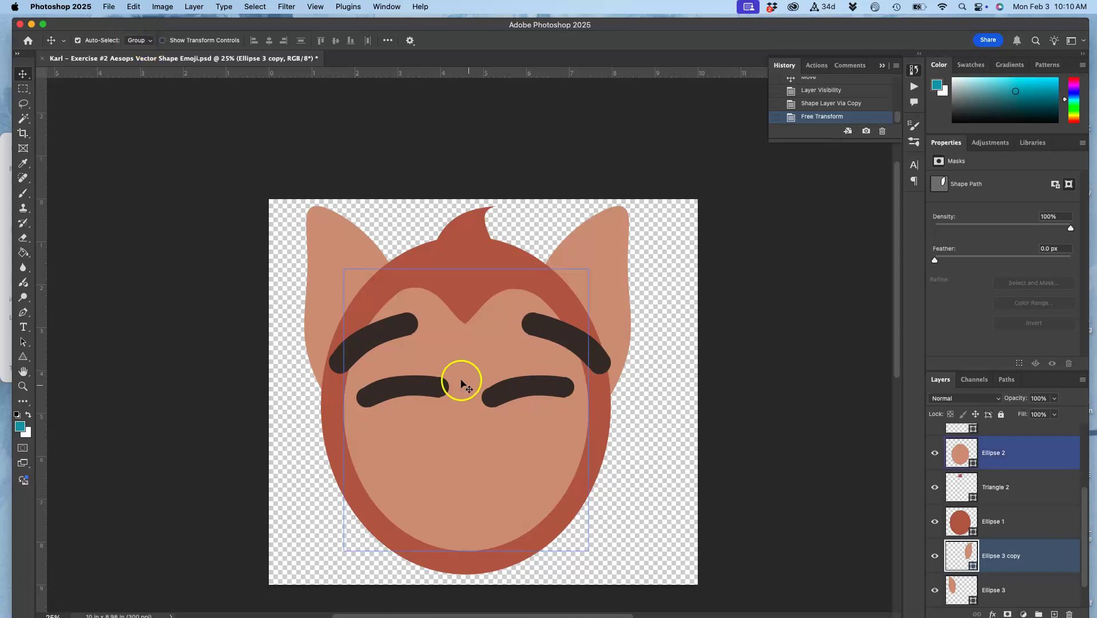
click(379, 337)
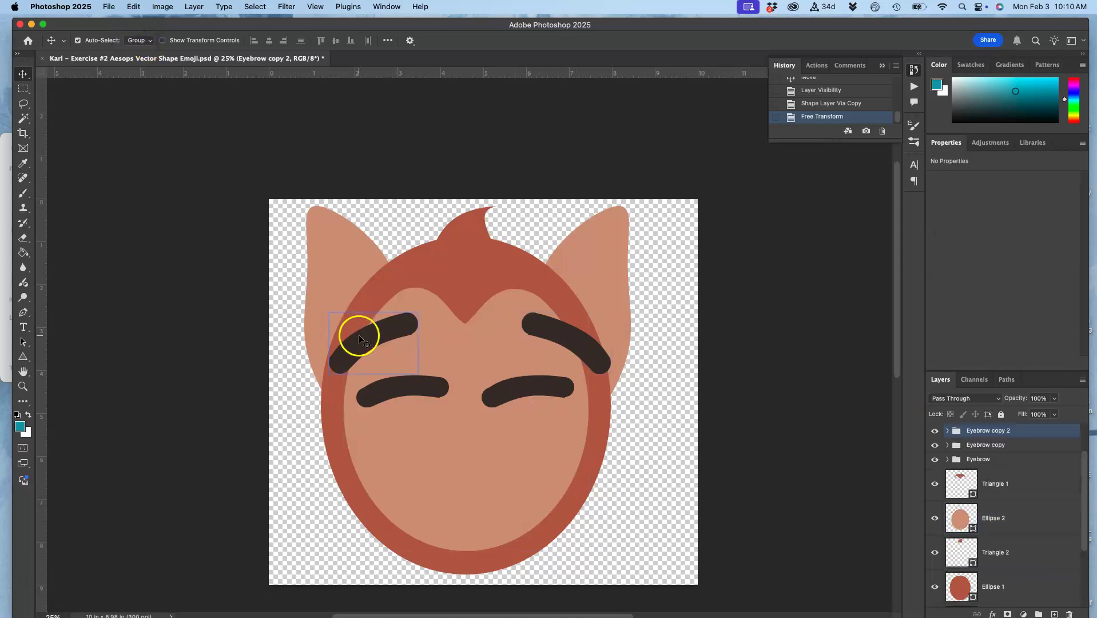
drag(373, 336, 366, 339)
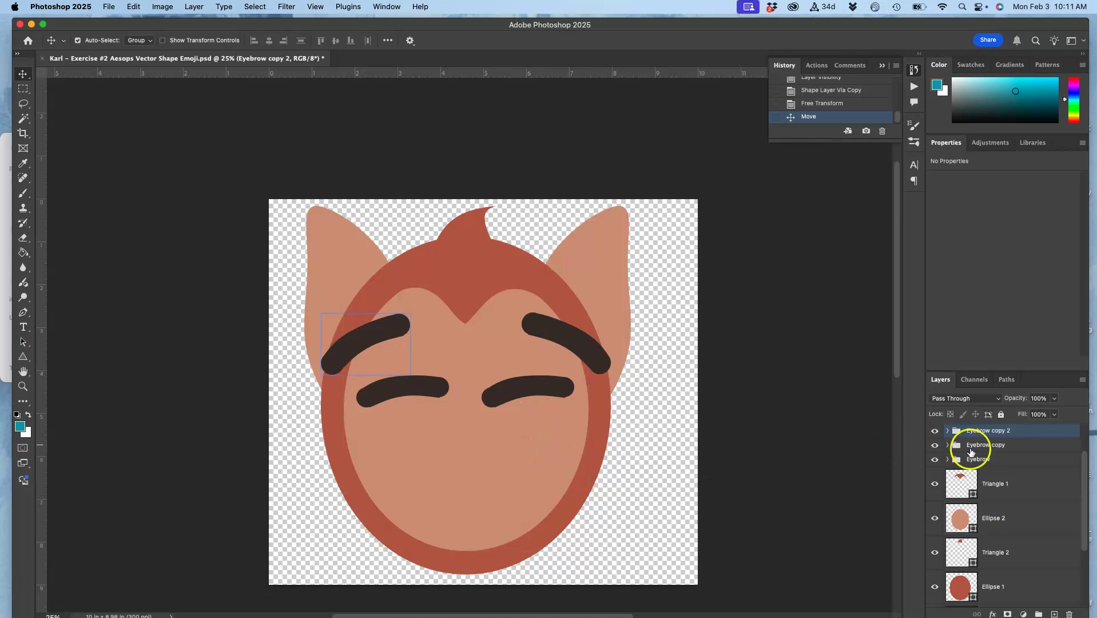
Step: Compare the vector face with the reference by toggling the visibility of Layer 1 copy
scroll(972, 451, up, 2)
click(934, 441)
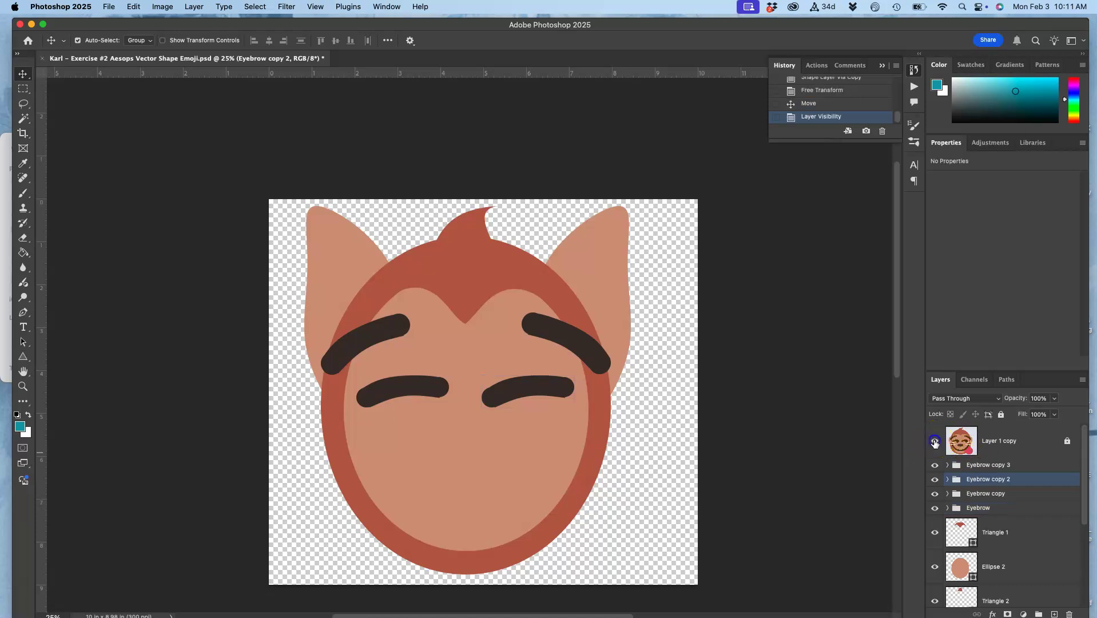
click(934, 441)
Step: Draw a circle of about 270 by 270 px just below the left closed eye, directly above the Eyebrow copy 3 group
click(987, 464)
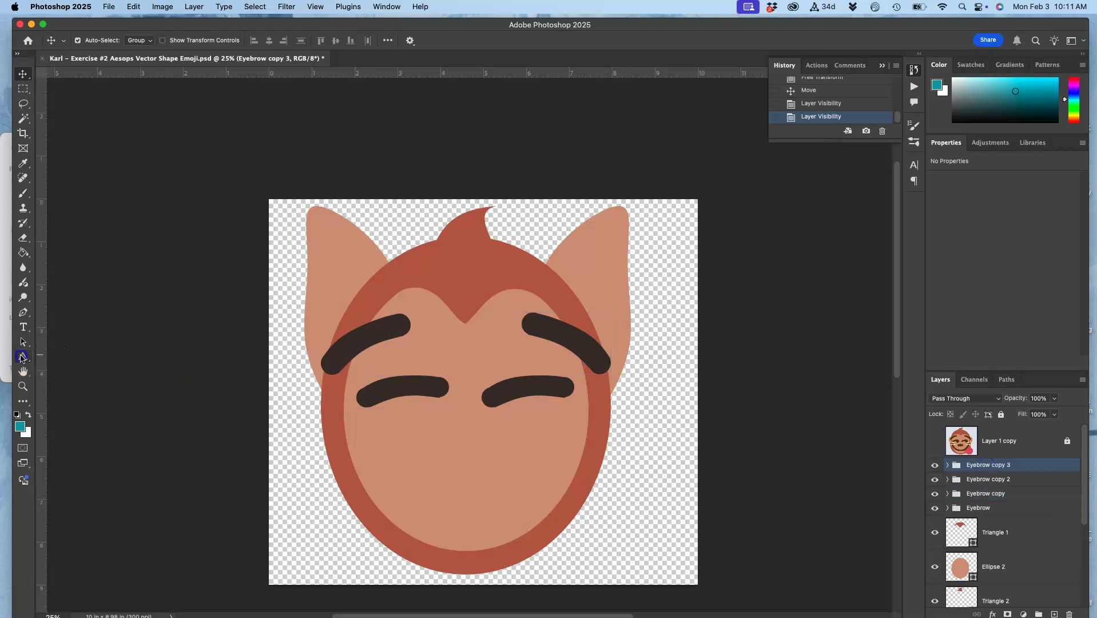
click(21, 357)
click(60, 366)
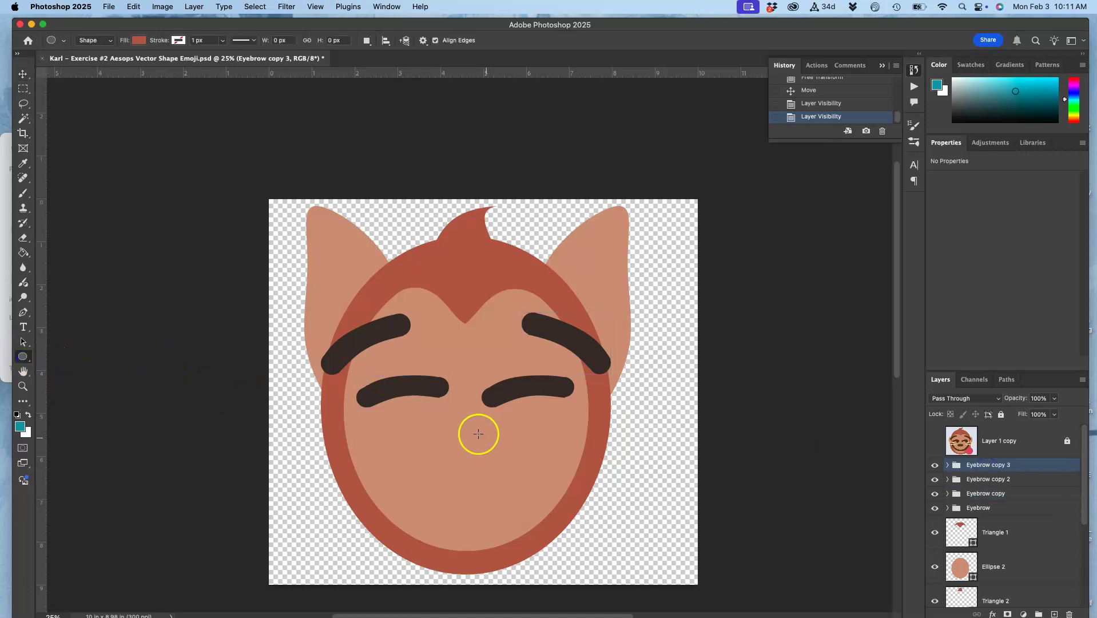
drag(407, 392, 447, 430)
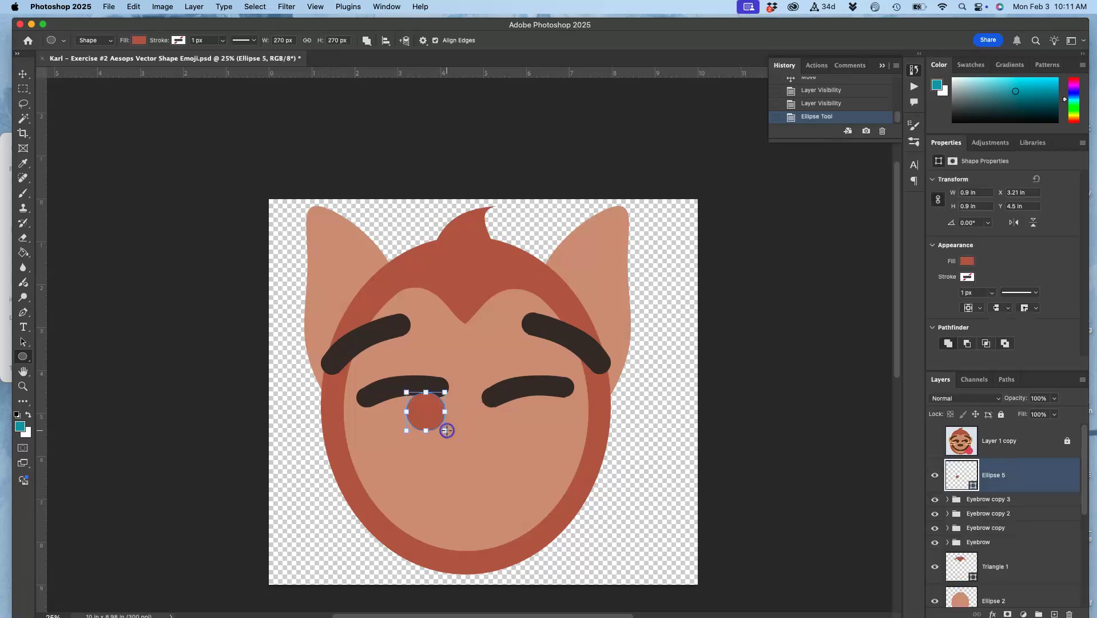